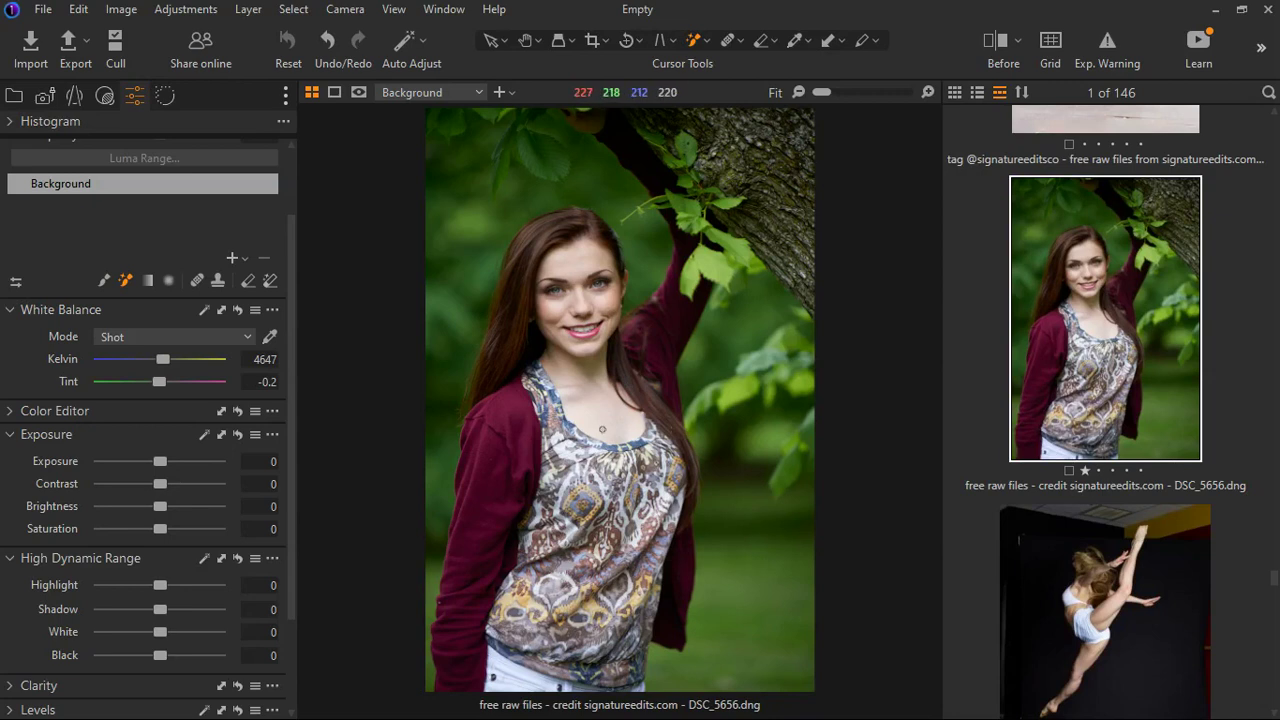
# Inspect the blouse for overexposed areas with the exposure warning turned on, and turn the warning off again.
pyautogui.scroll(1, 602, 429)
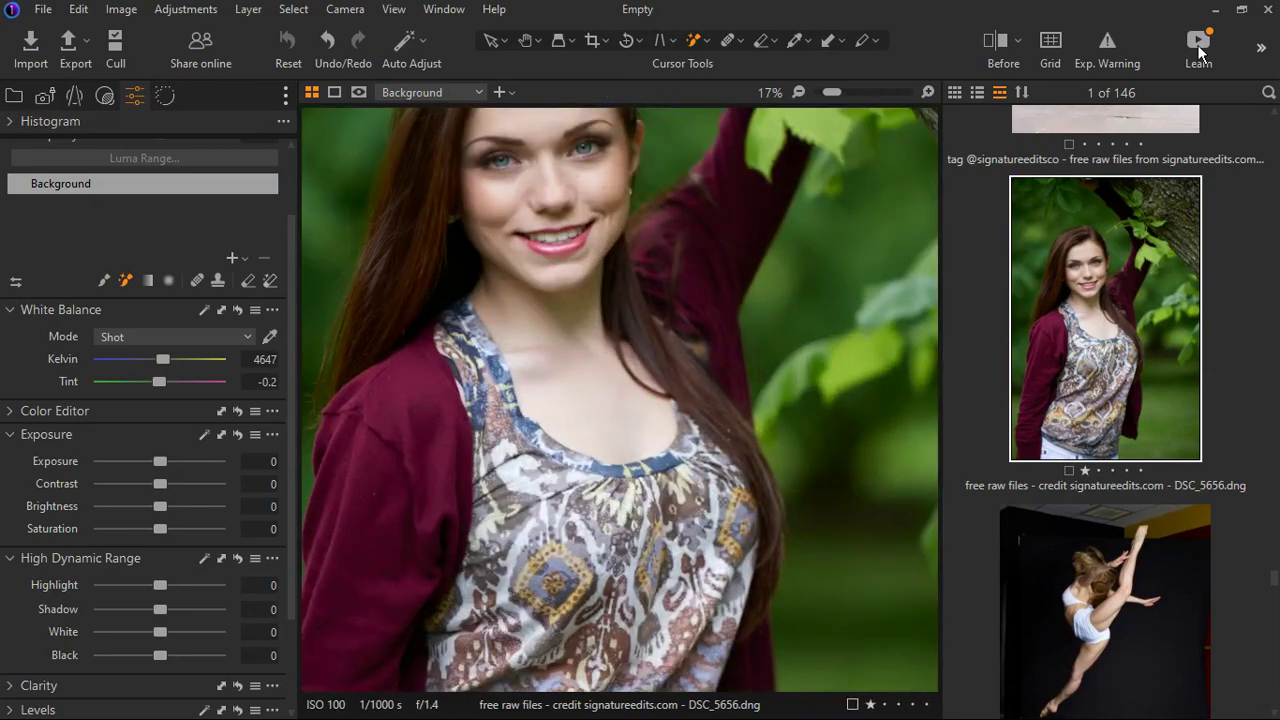
pyautogui.click(1115, 66)
pyautogui.scroll(2, 556, 484)
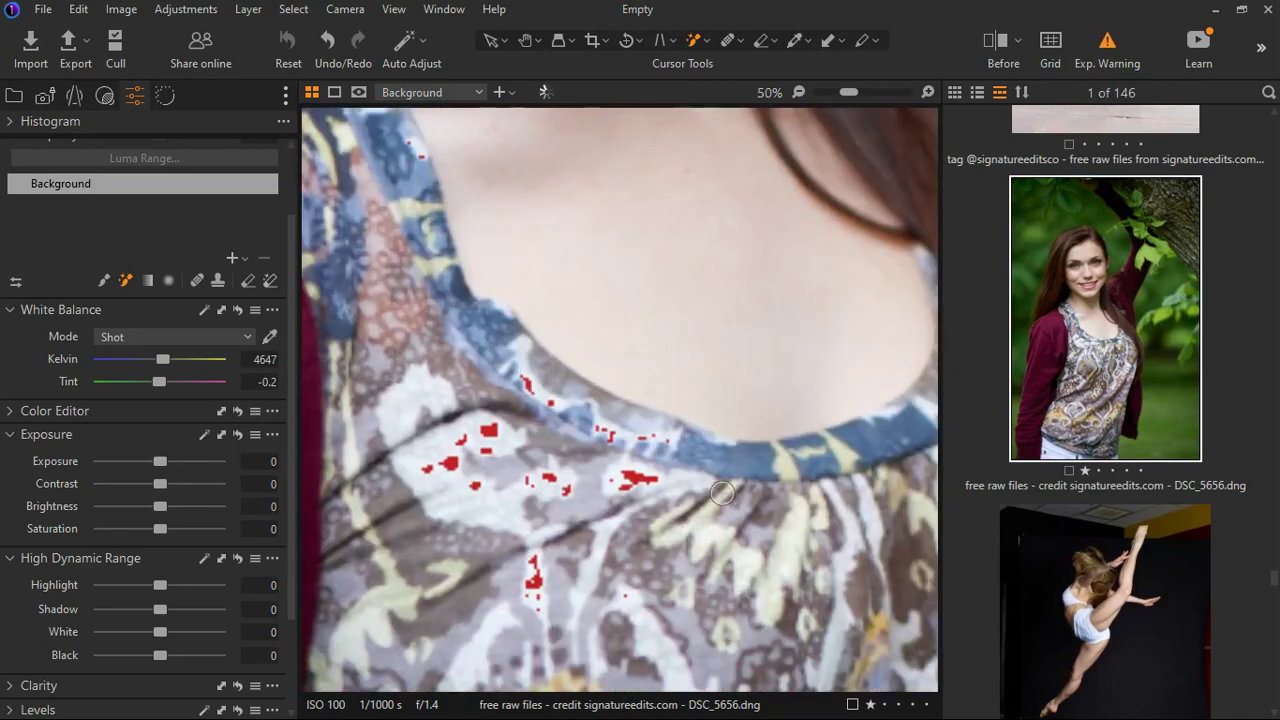
pyautogui.scroll(-2, 720, 492)
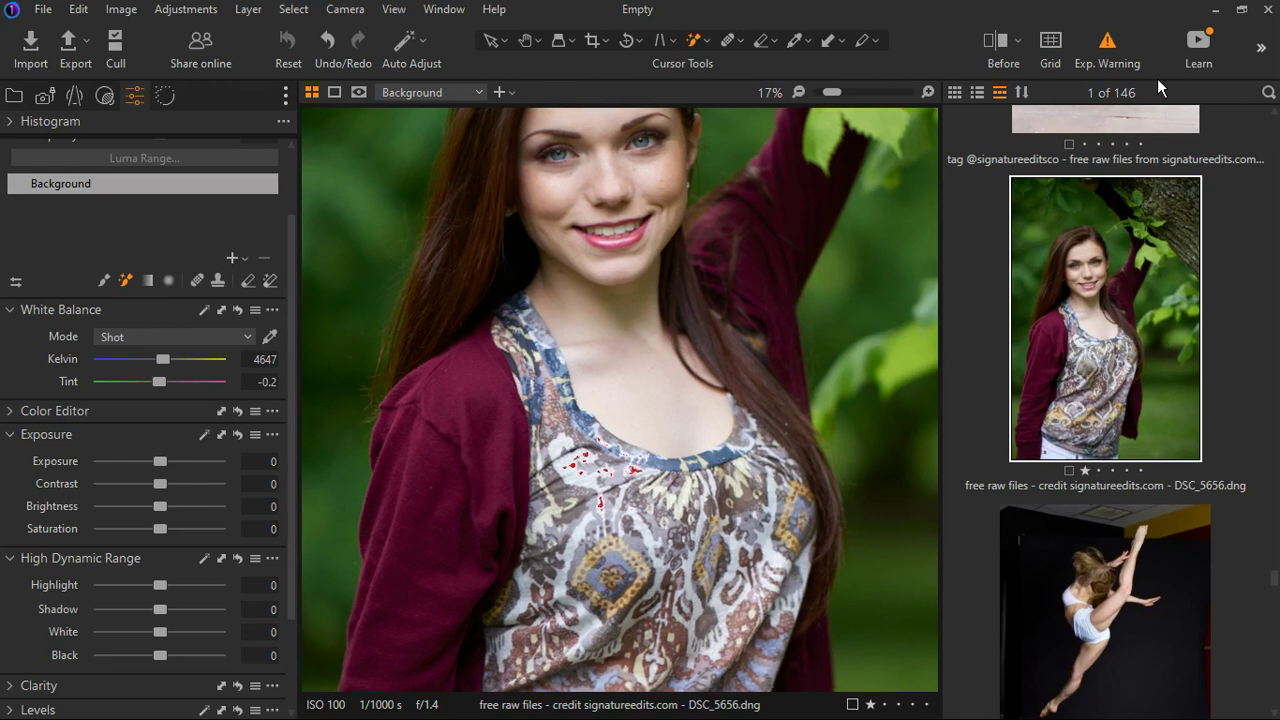
pyautogui.click(1121, 52)
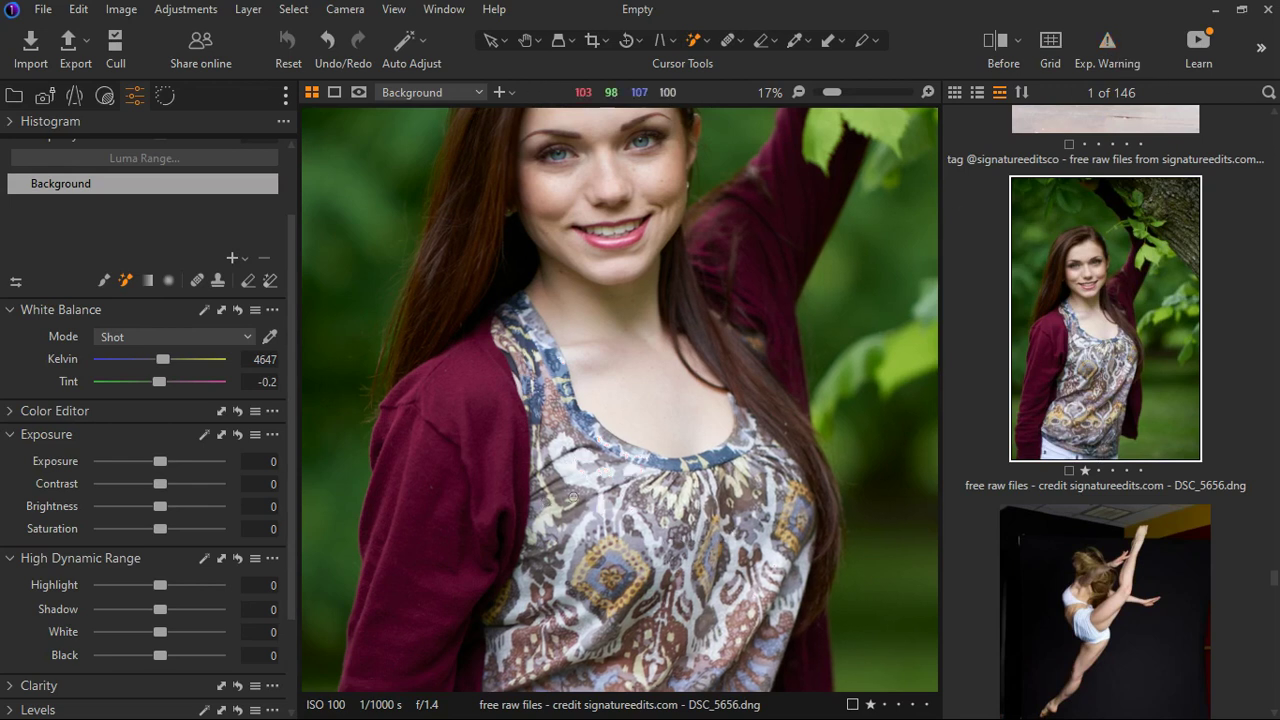
pyautogui.scroll(-1, 620, 400)
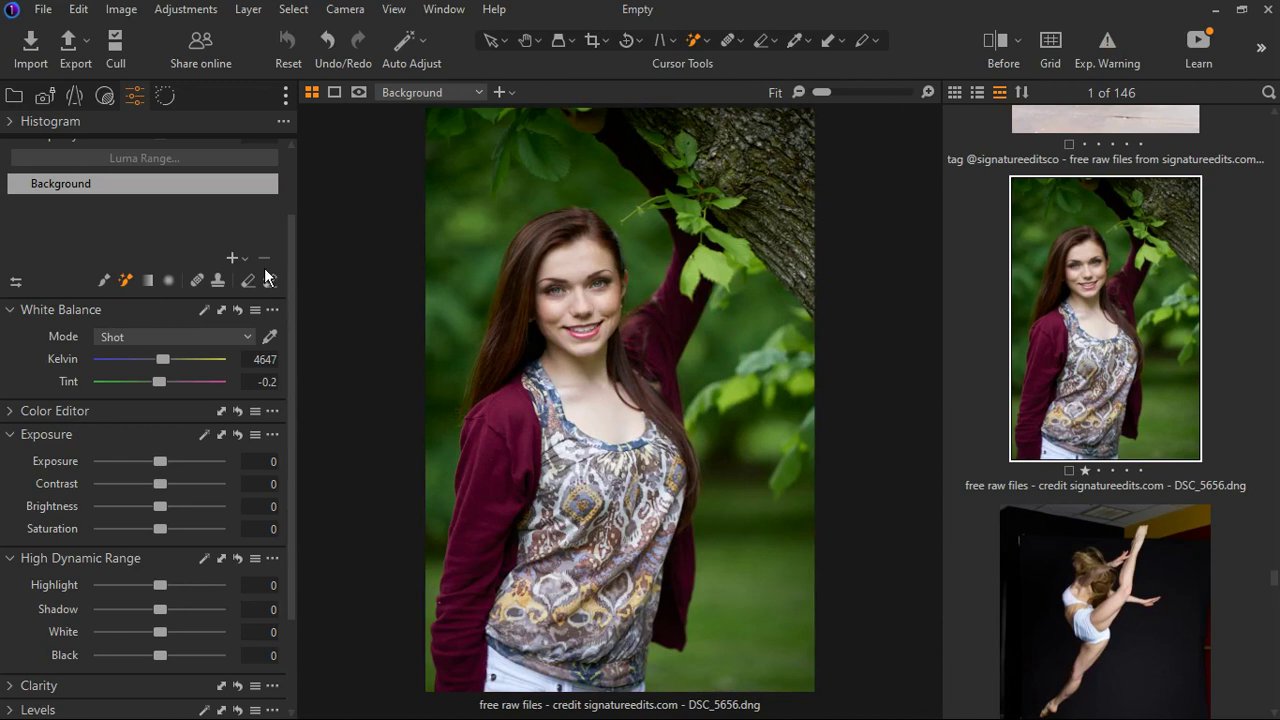
# Add a new filled adjustment layer and name it "exposure".
pyautogui.click(232, 258)
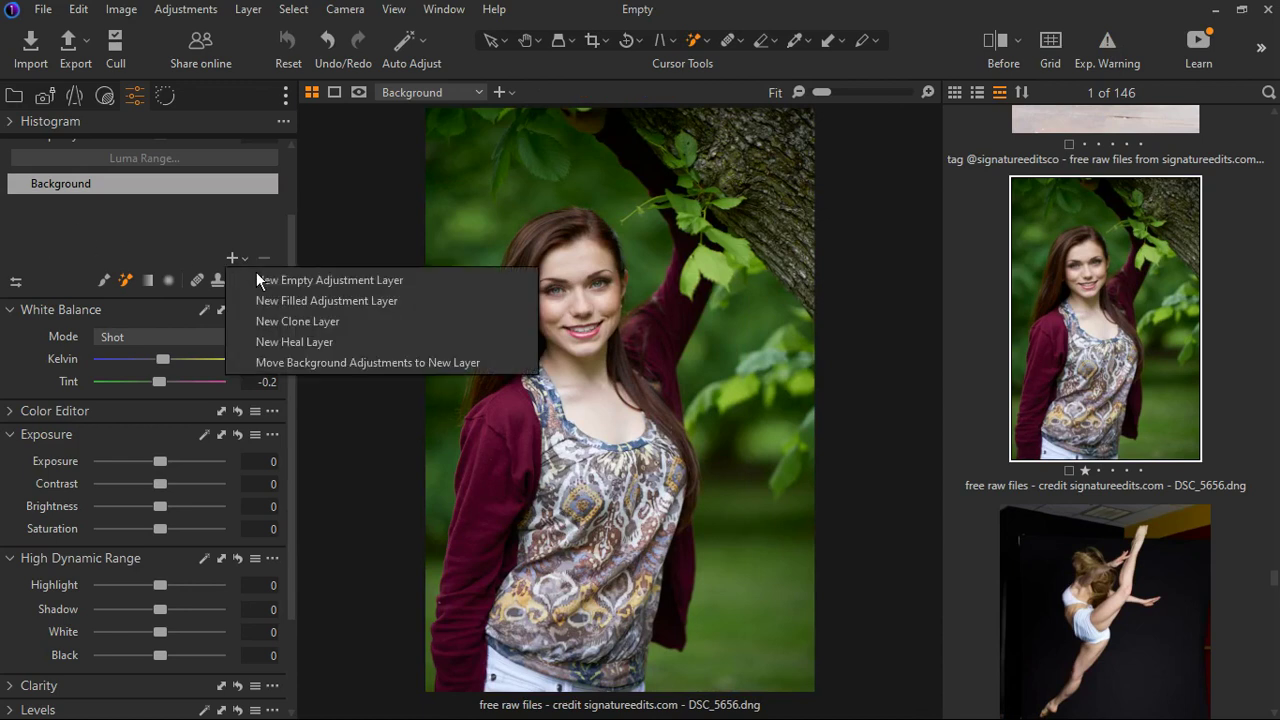
pyautogui.click(296, 308)
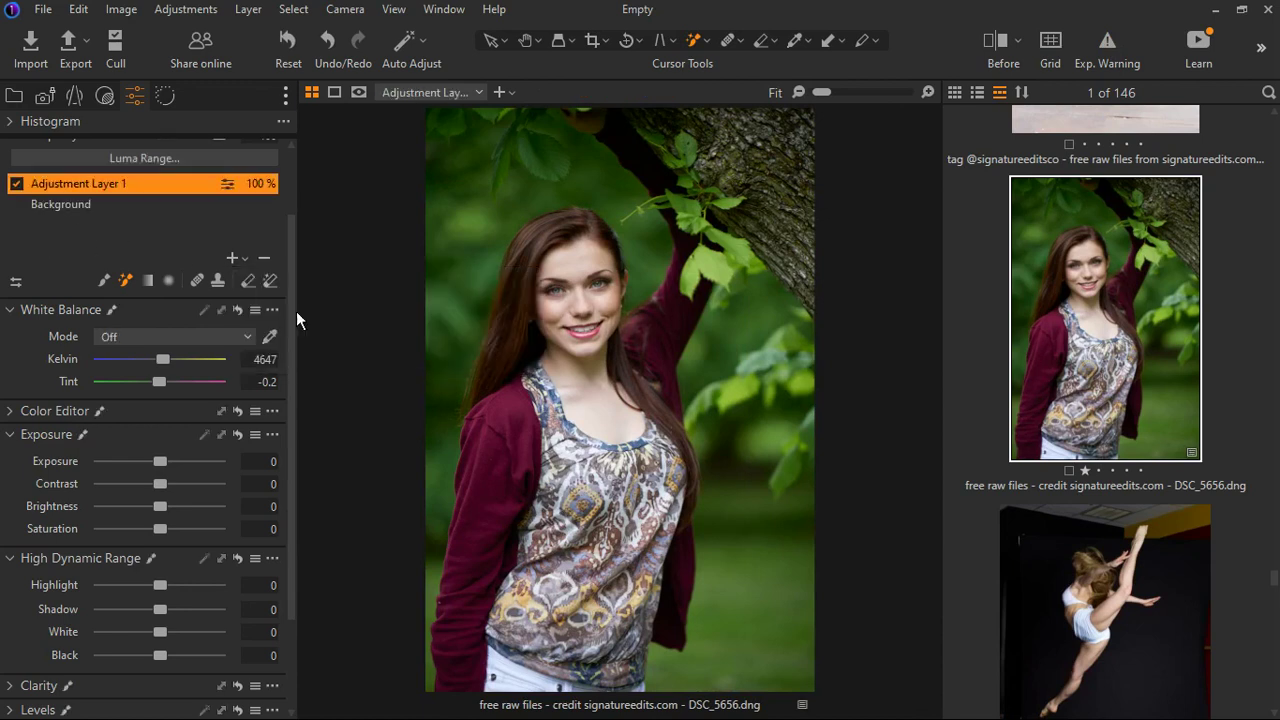
pyautogui.doubleClick(67, 185)
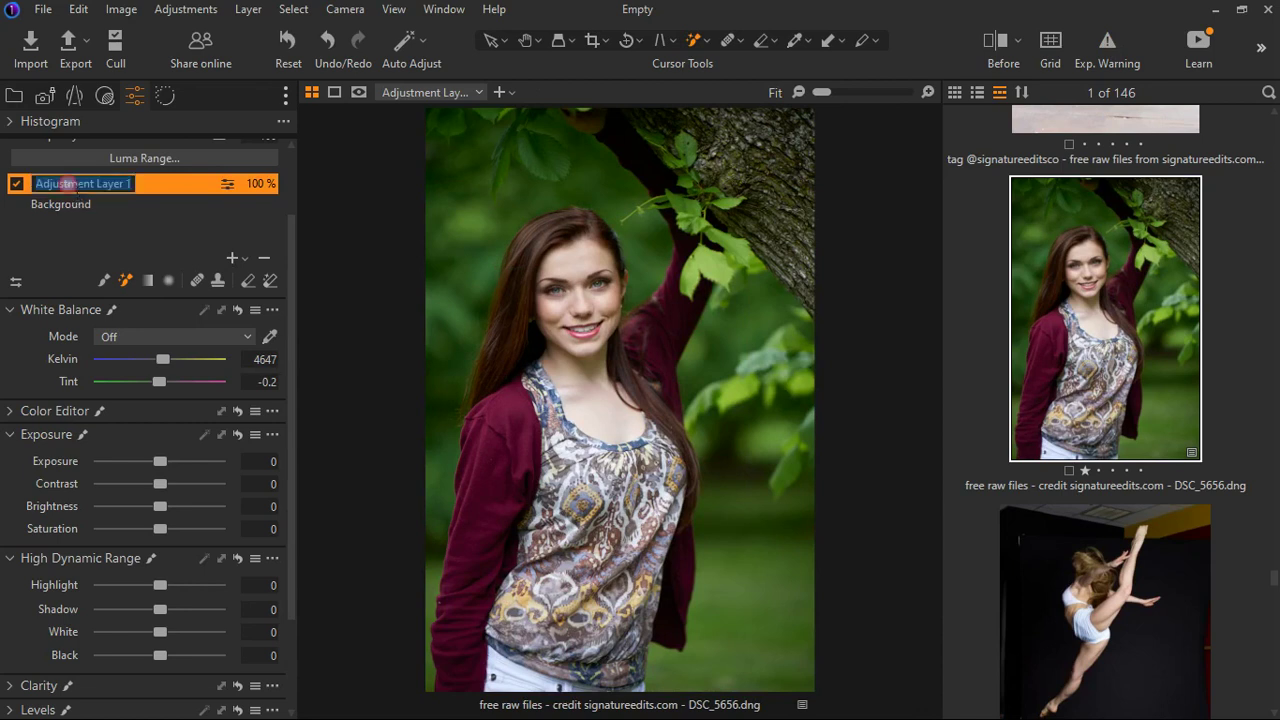
pyautogui.write('wh')
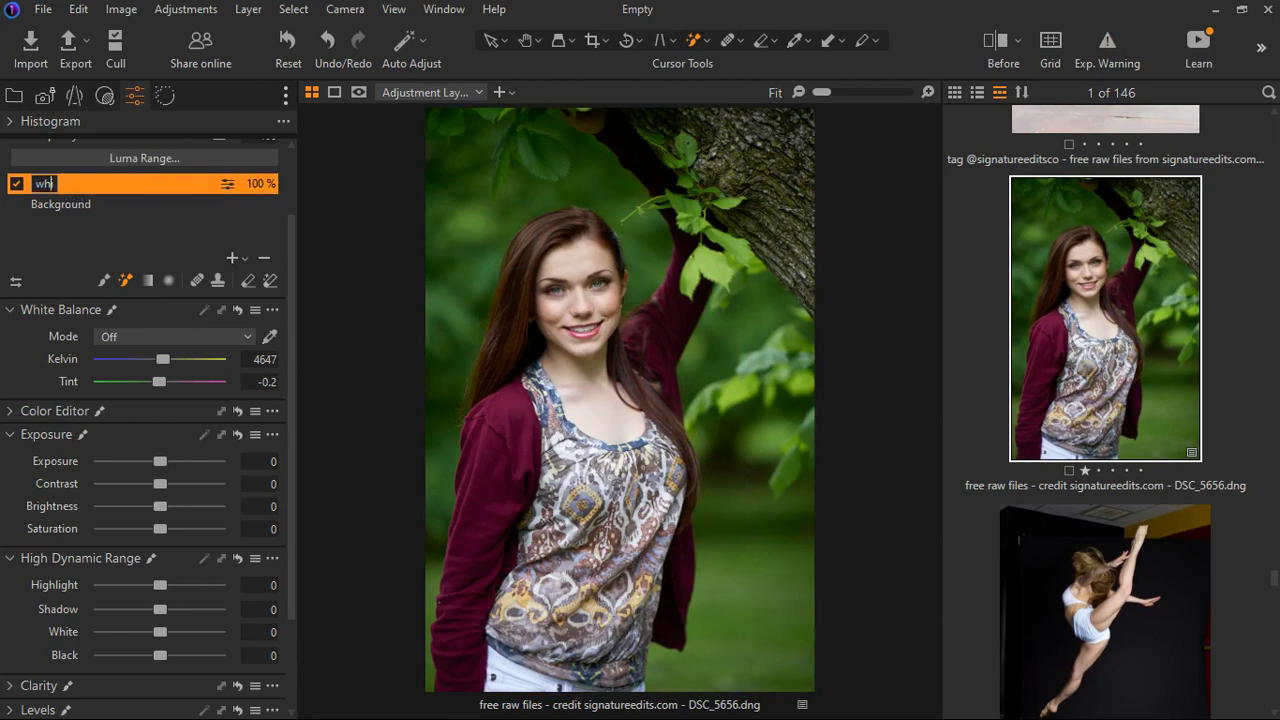
pyautogui.write('i')
pyautogui.press('BackSpace')
pyautogui.press('BackSpace')
pyautogui.press('BackSpace')
pyautogui.write('exposure')
pyautogui.press('Return')
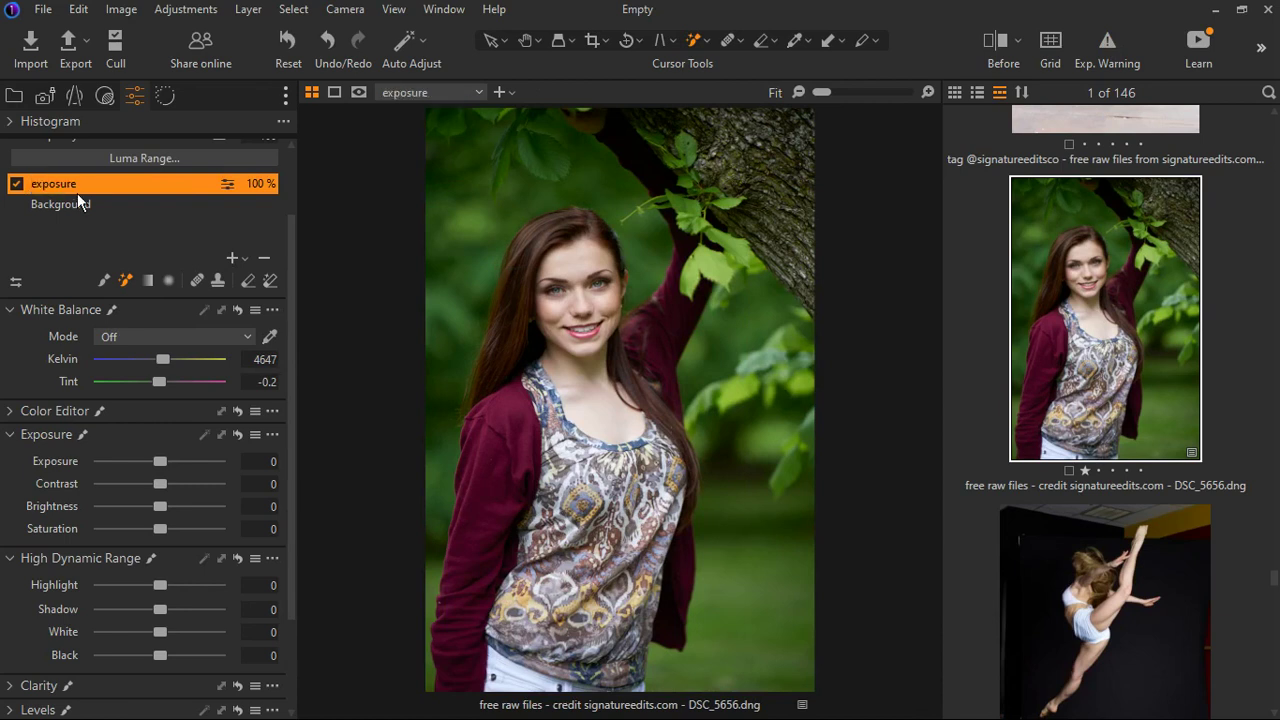
# Check the exposure layer's mask and try sampling its white balance from the white jeans.
pyautogui.click(270, 337)
pyautogui.press('m')
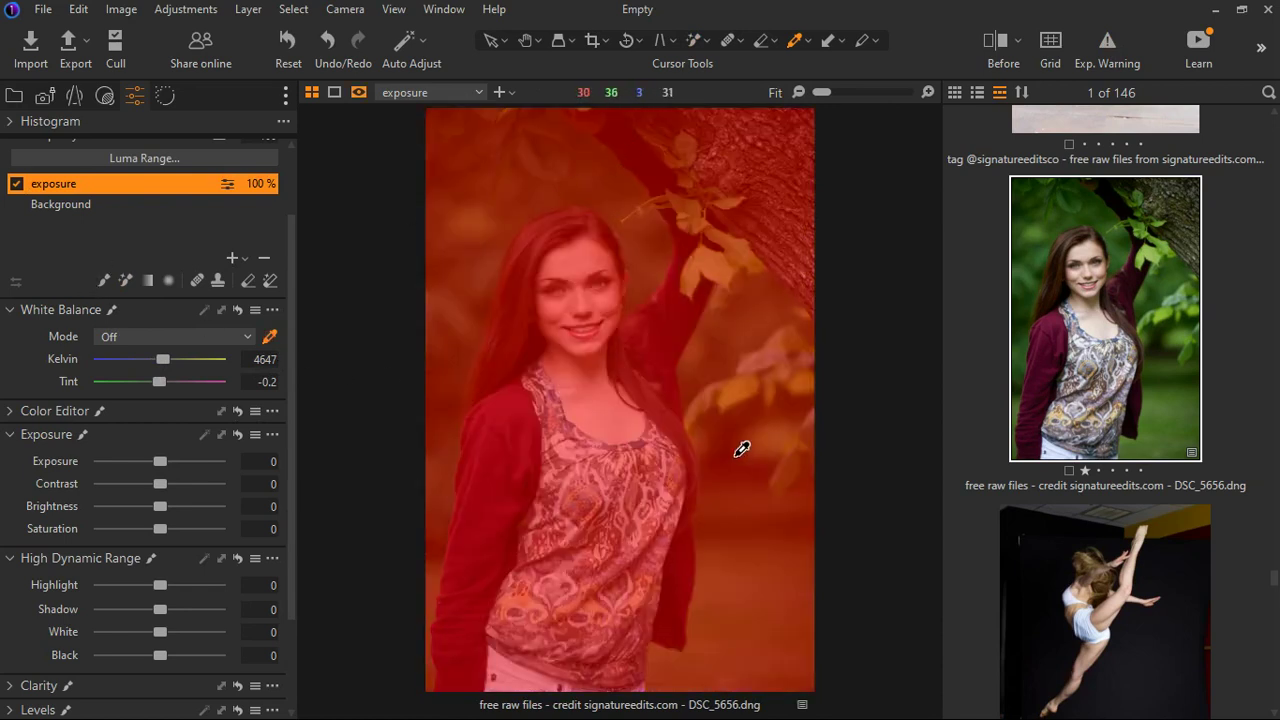
pyautogui.press('m')
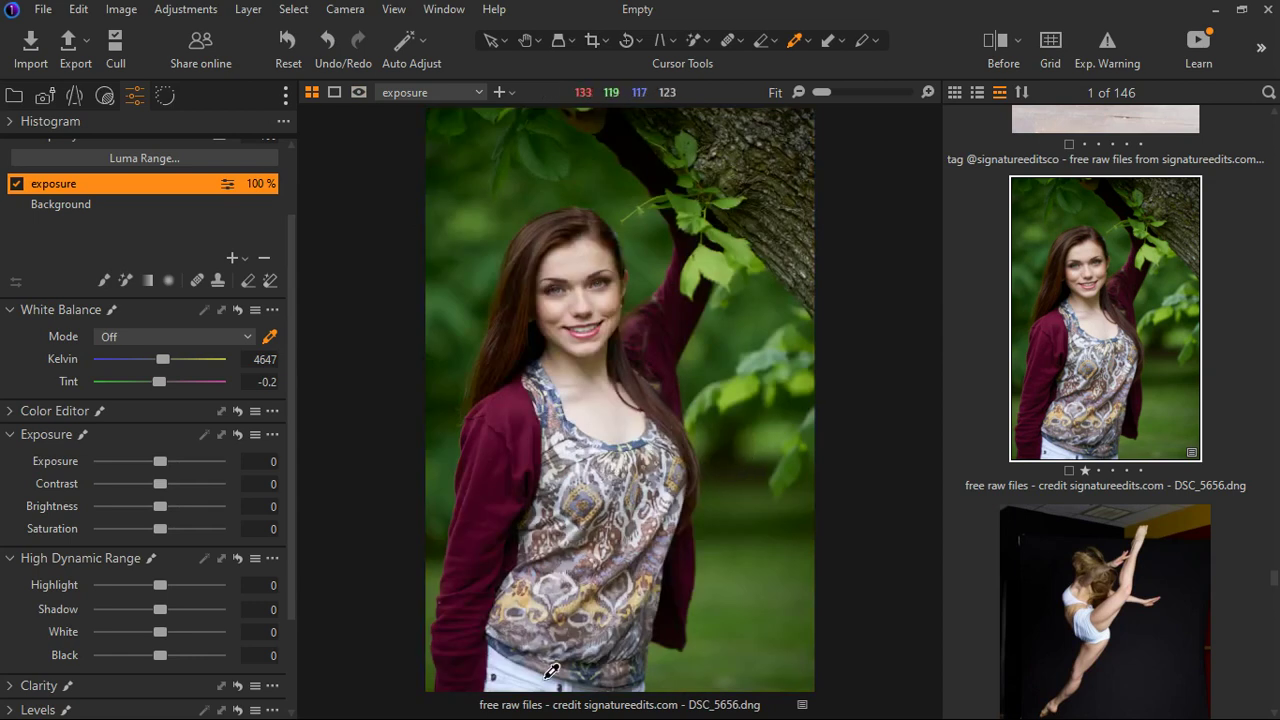
pyautogui.scroll(2, 540, 685)
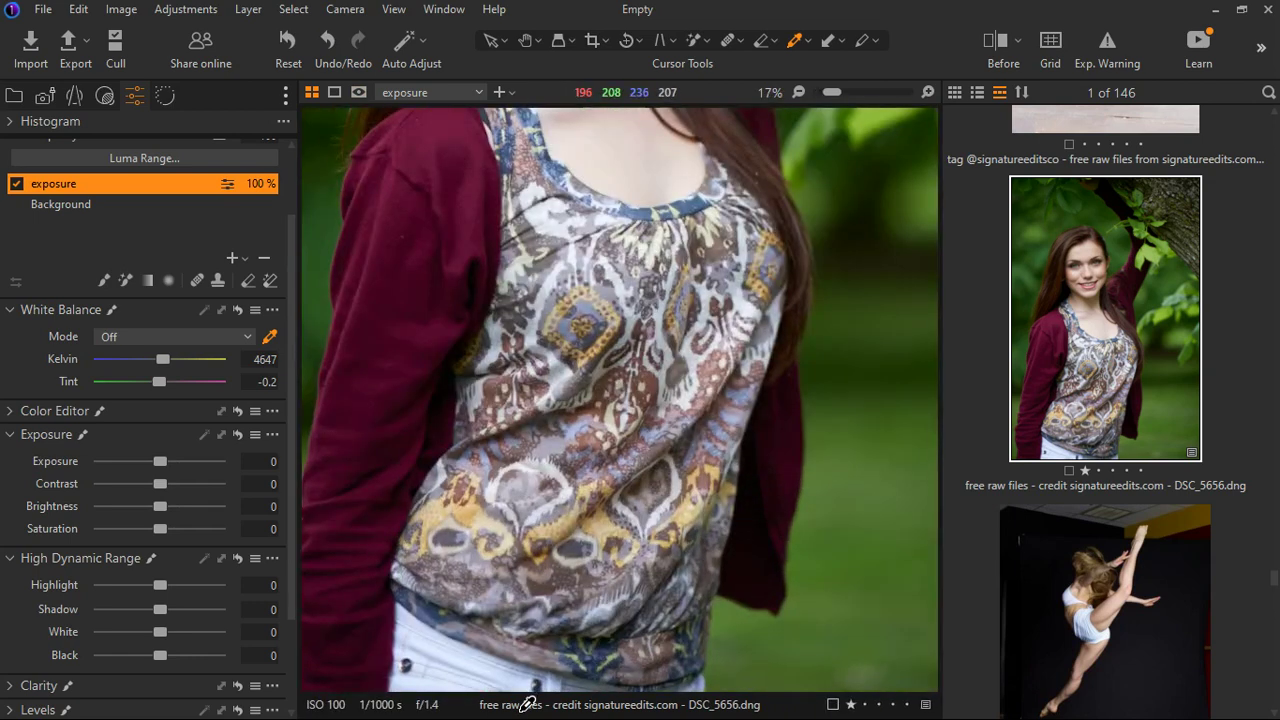
pyautogui.click(450, 673)
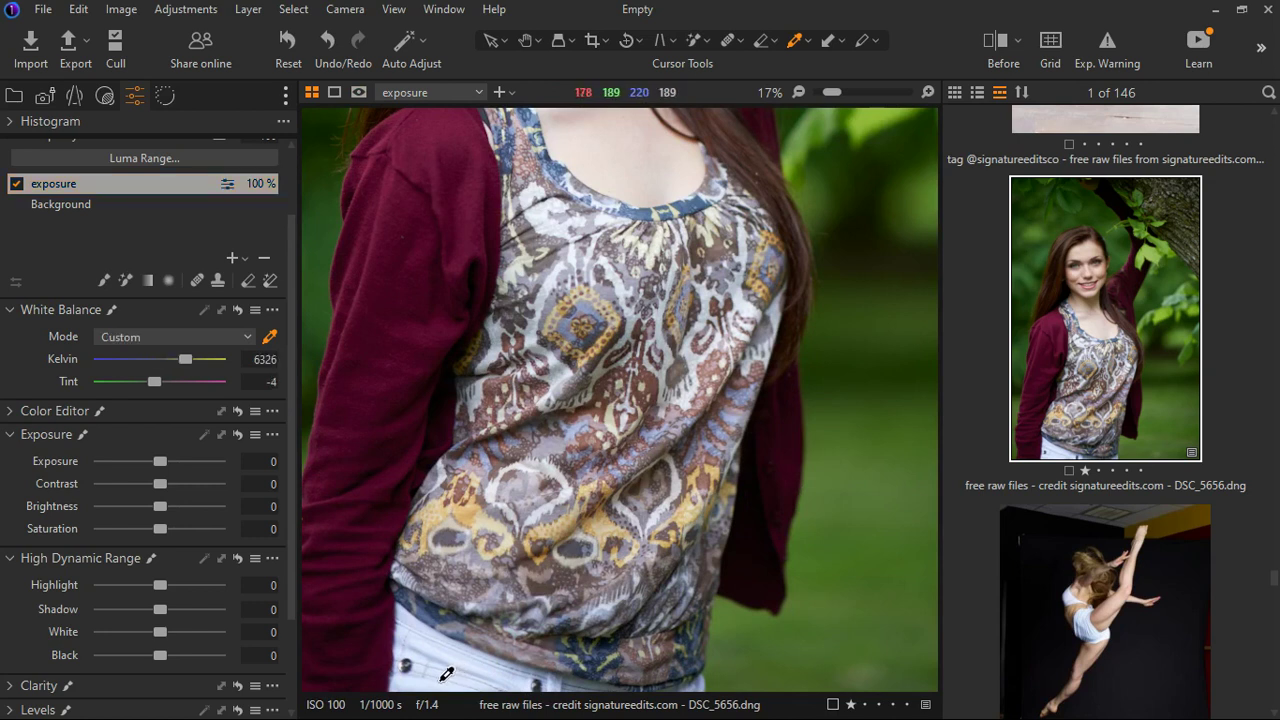
pyautogui.hotkey('ctrl', '0')
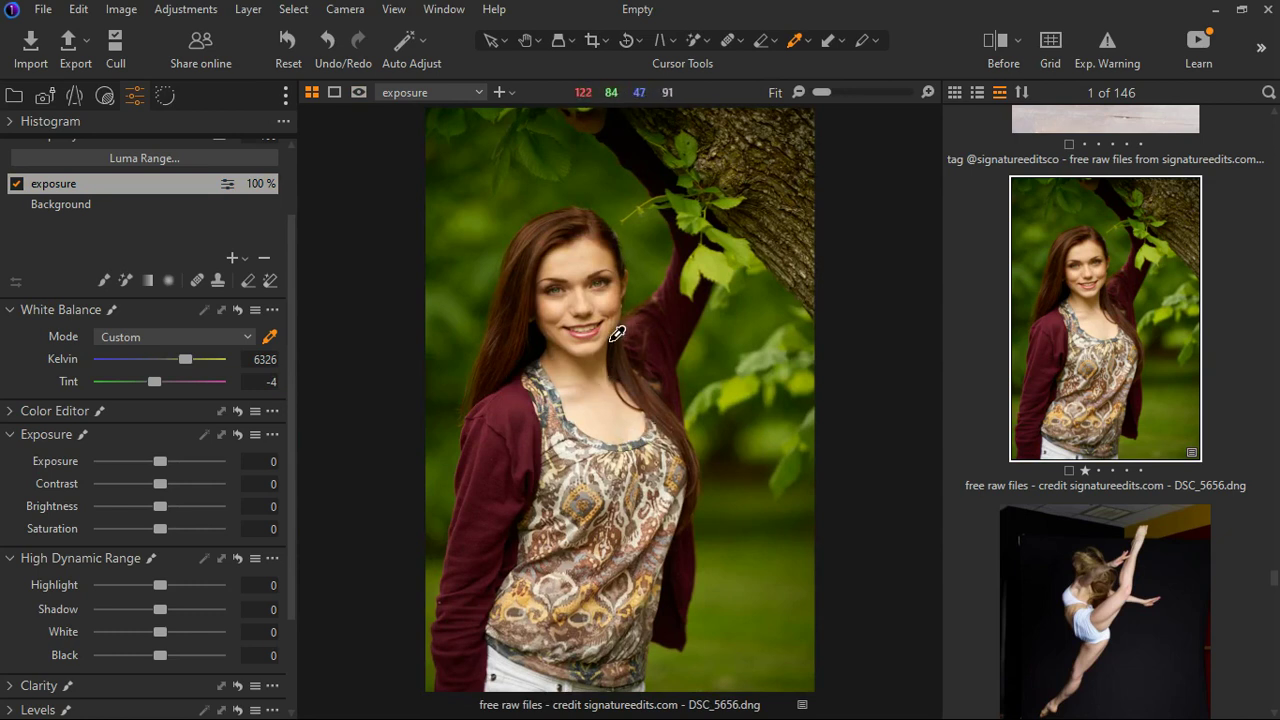
# Resample the white balance from other spots on the white jeans and return the mode to Shot.
pyautogui.click(516, 686)
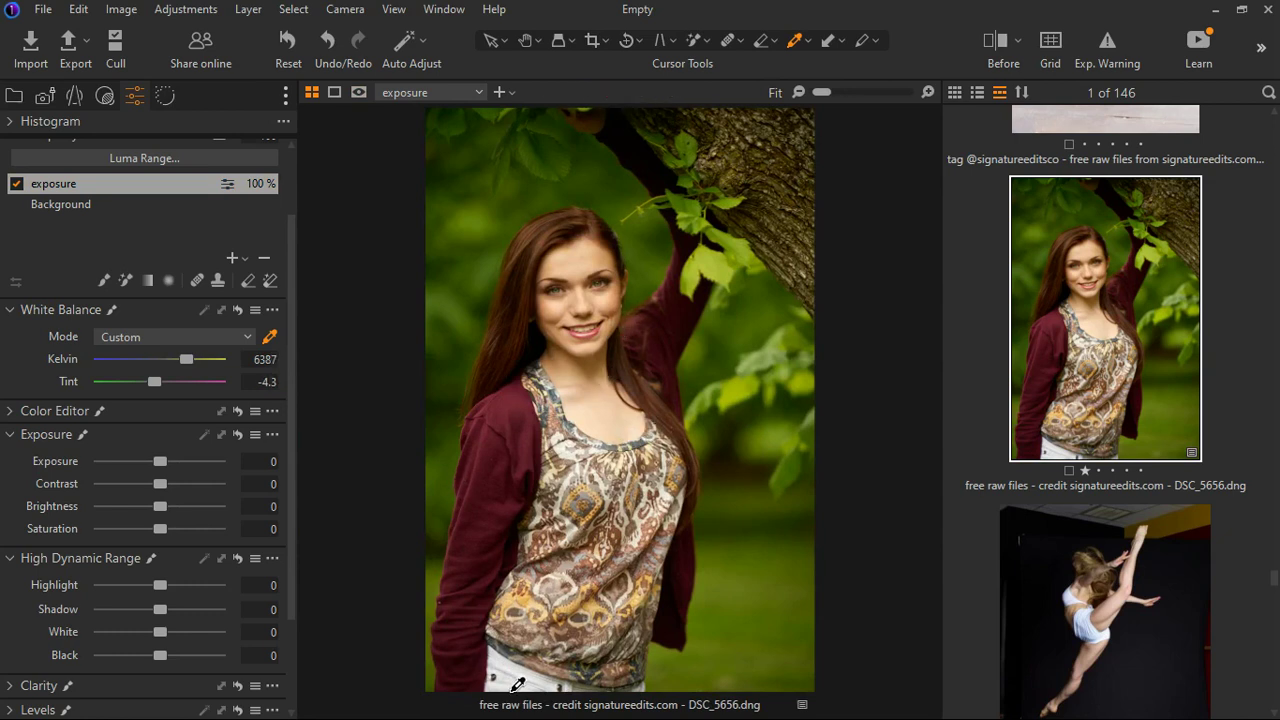
pyautogui.click(528, 692)
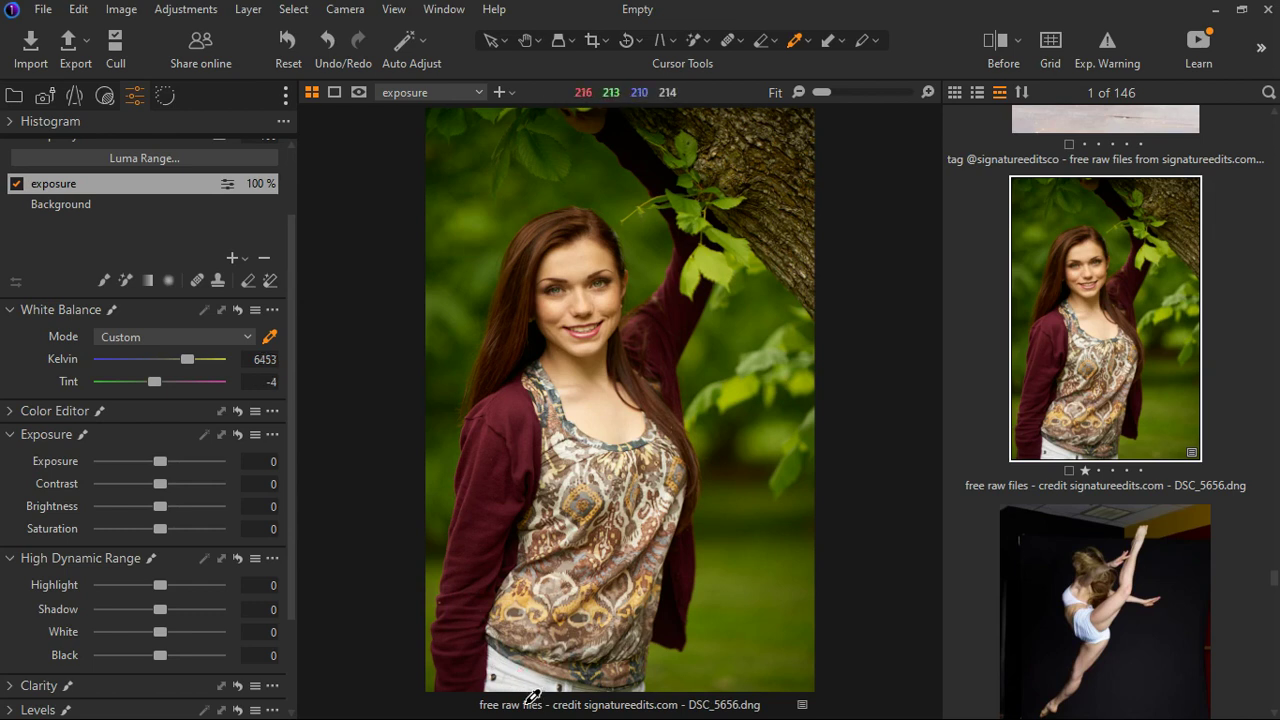
pyautogui.click(528, 694)
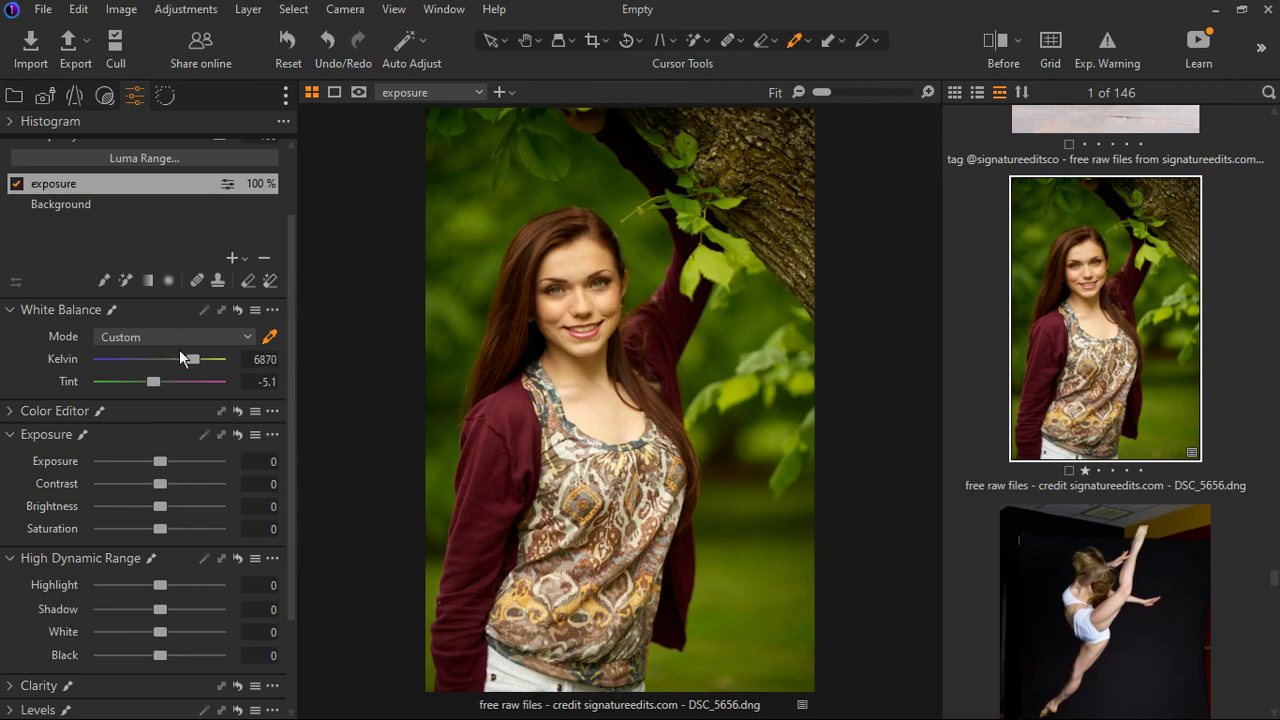
pyautogui.click(178, 341)
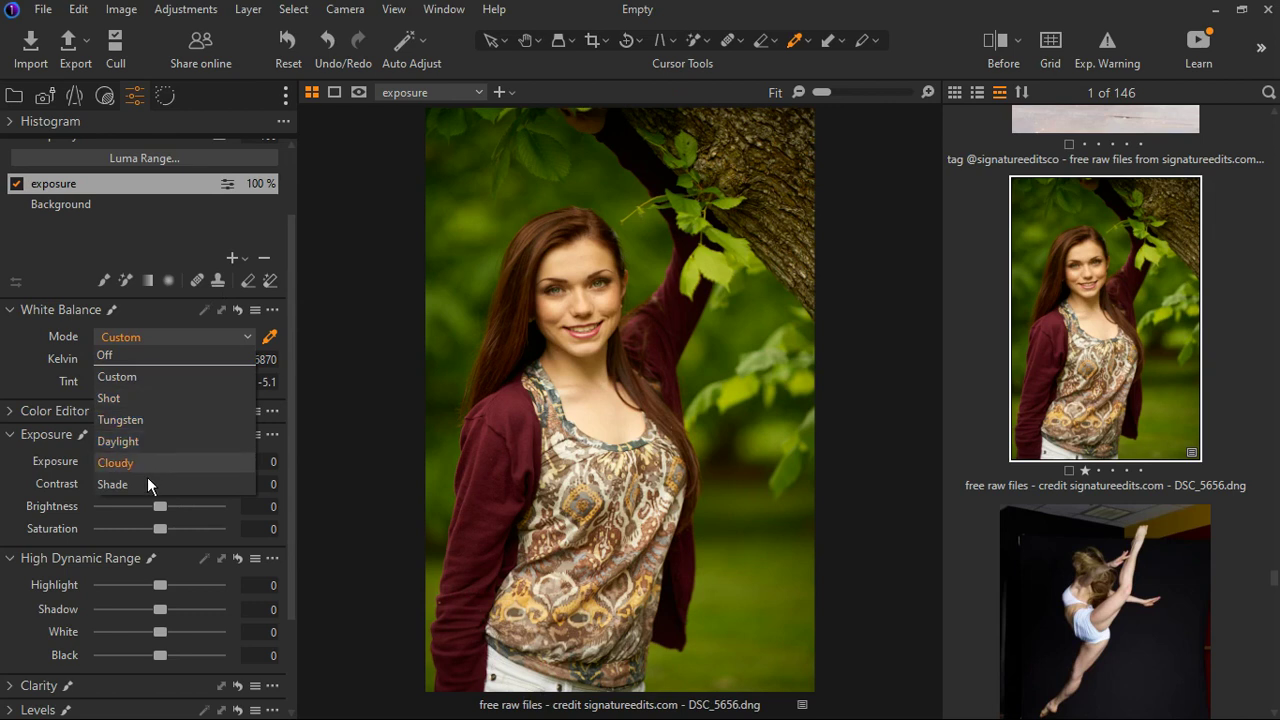
pyautogui.click(146, 397)
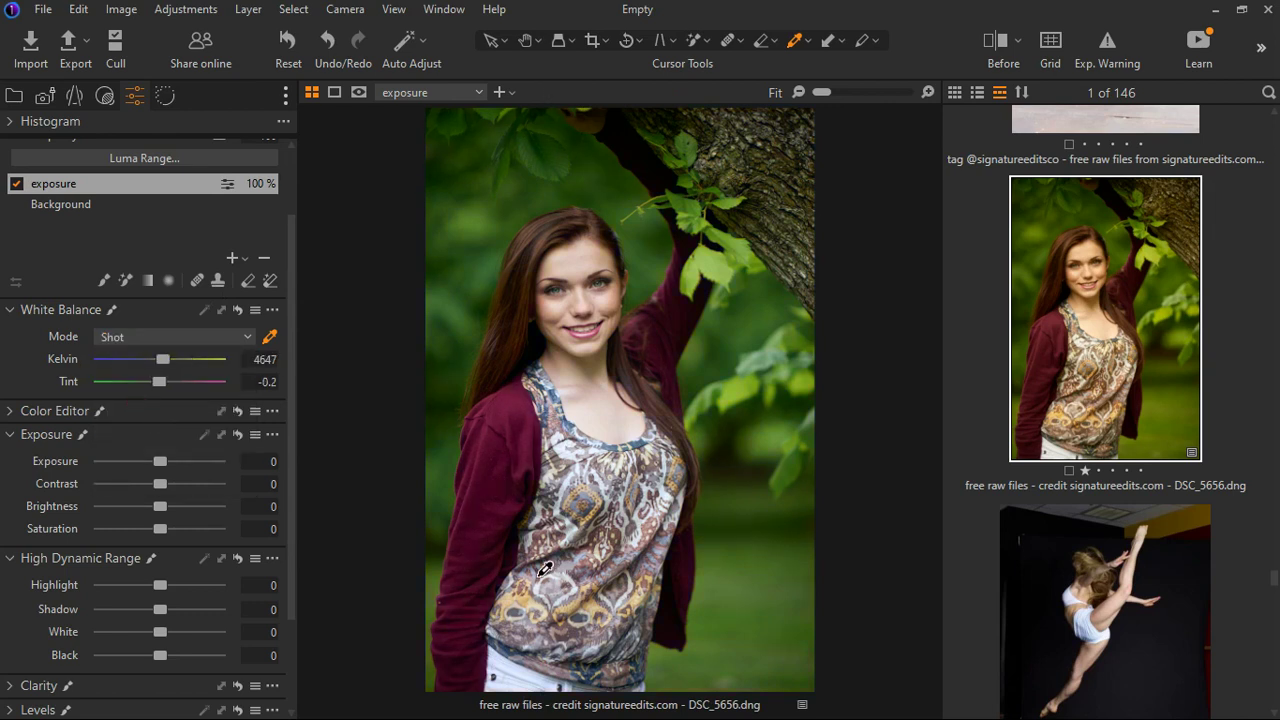
# Try sampling the white balance from the white fabric of the blouse, inspect the skin tones and return the mode to Shot.
pyautogui.click(578, 462)
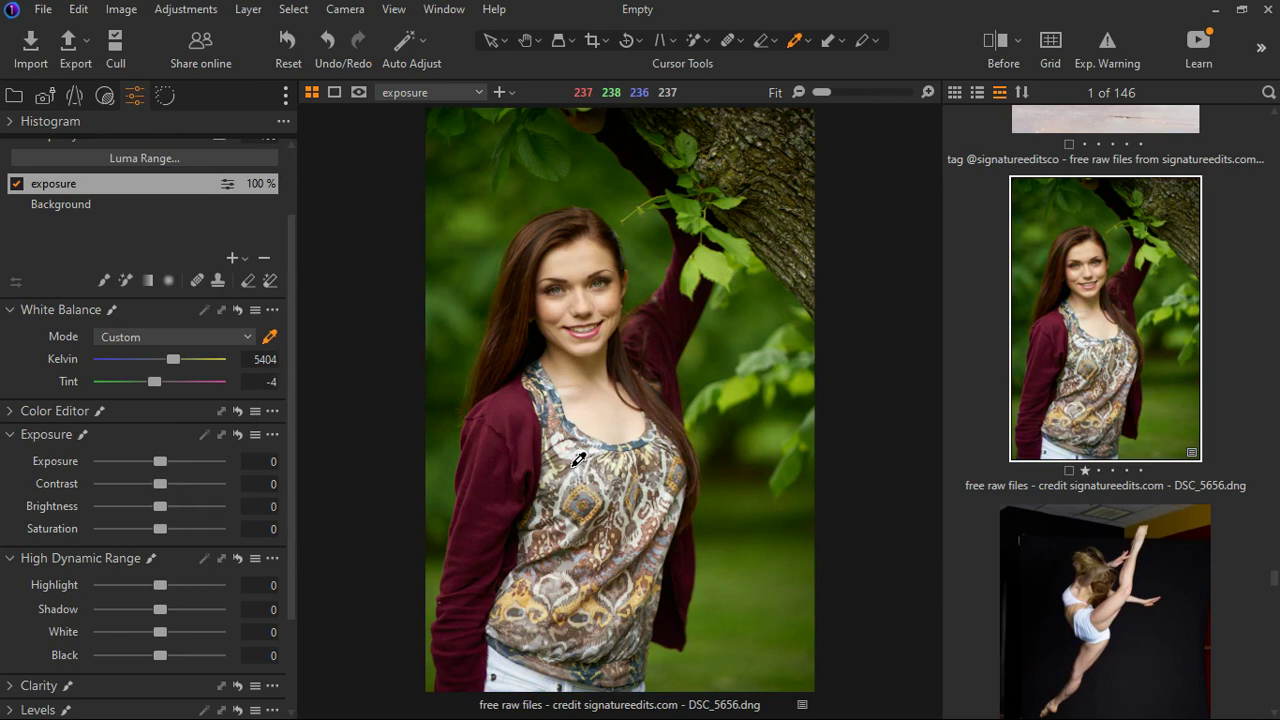
pyautogui.scroll(3, 597, 368)
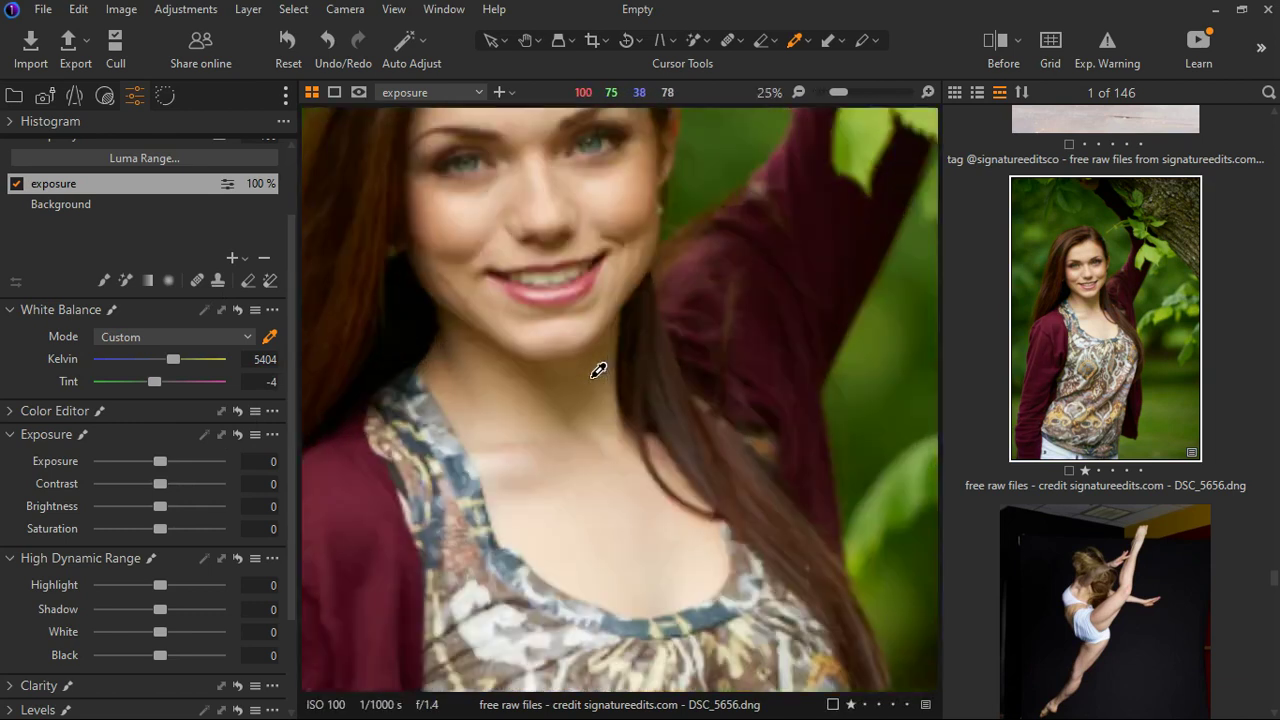
pyautogui.scroll(-3, 597, 368)
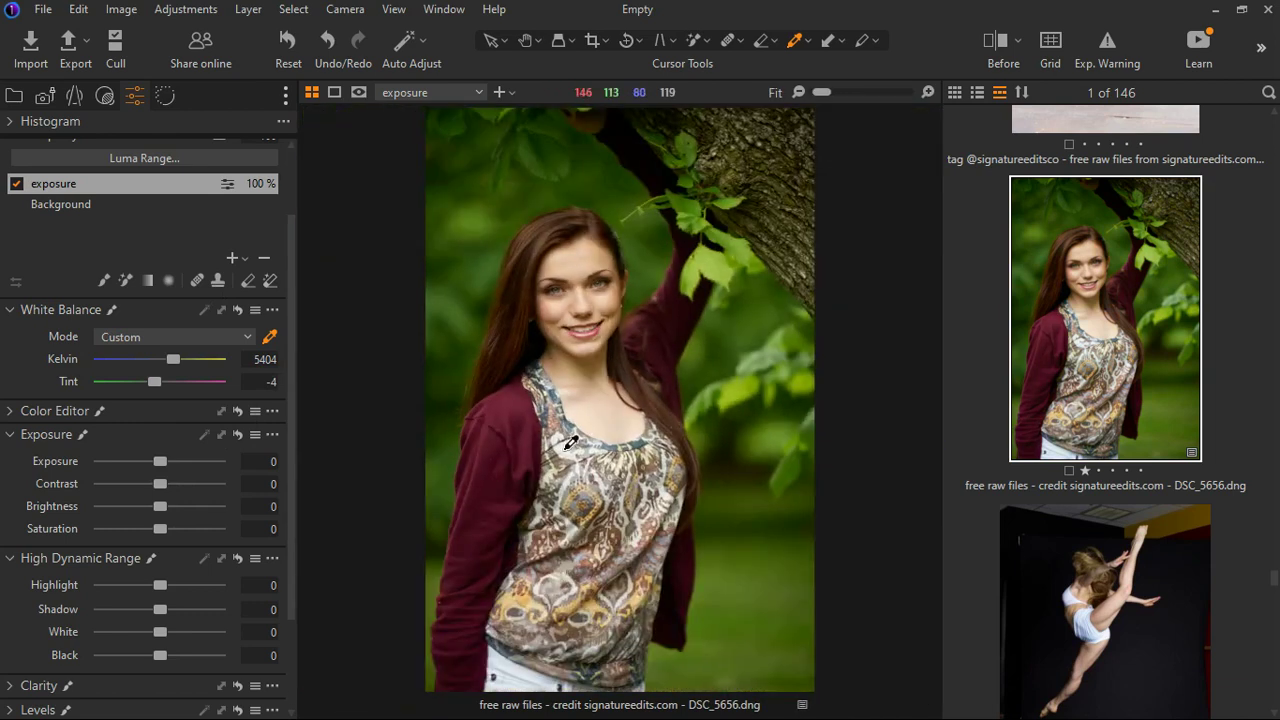
pyautogui.click(147, 345)
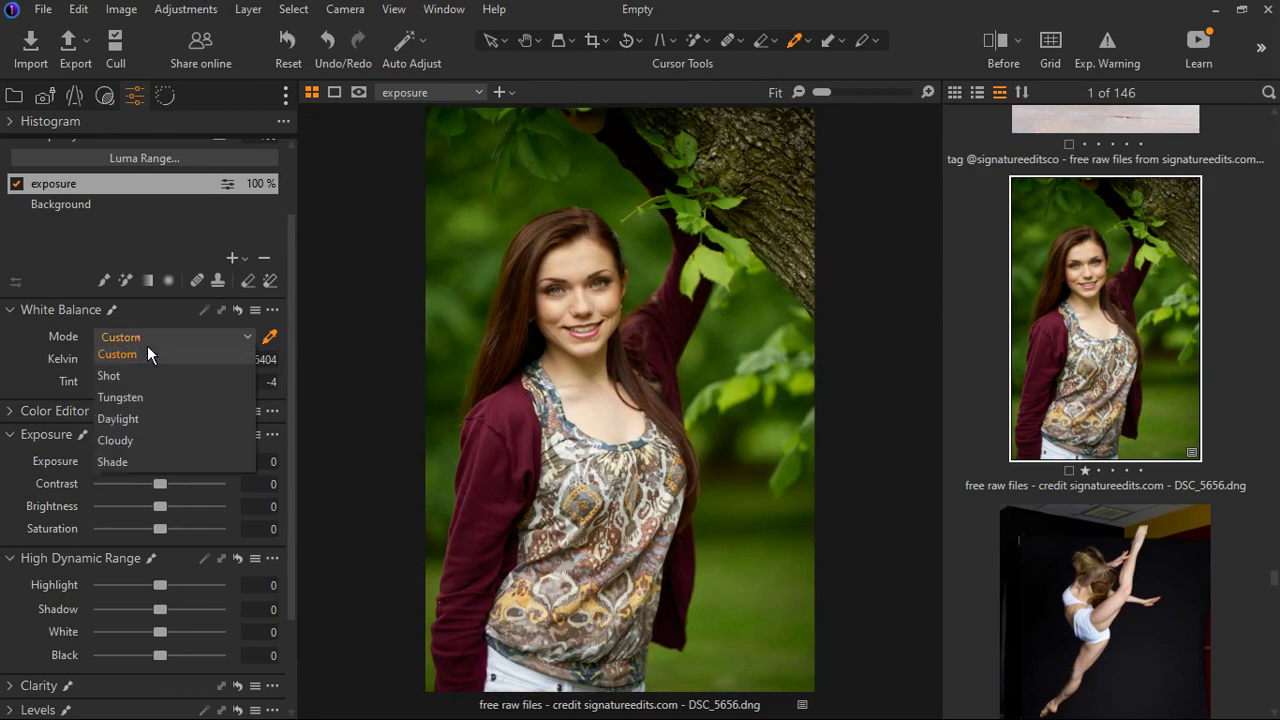
pyautogui.click(152, 398)
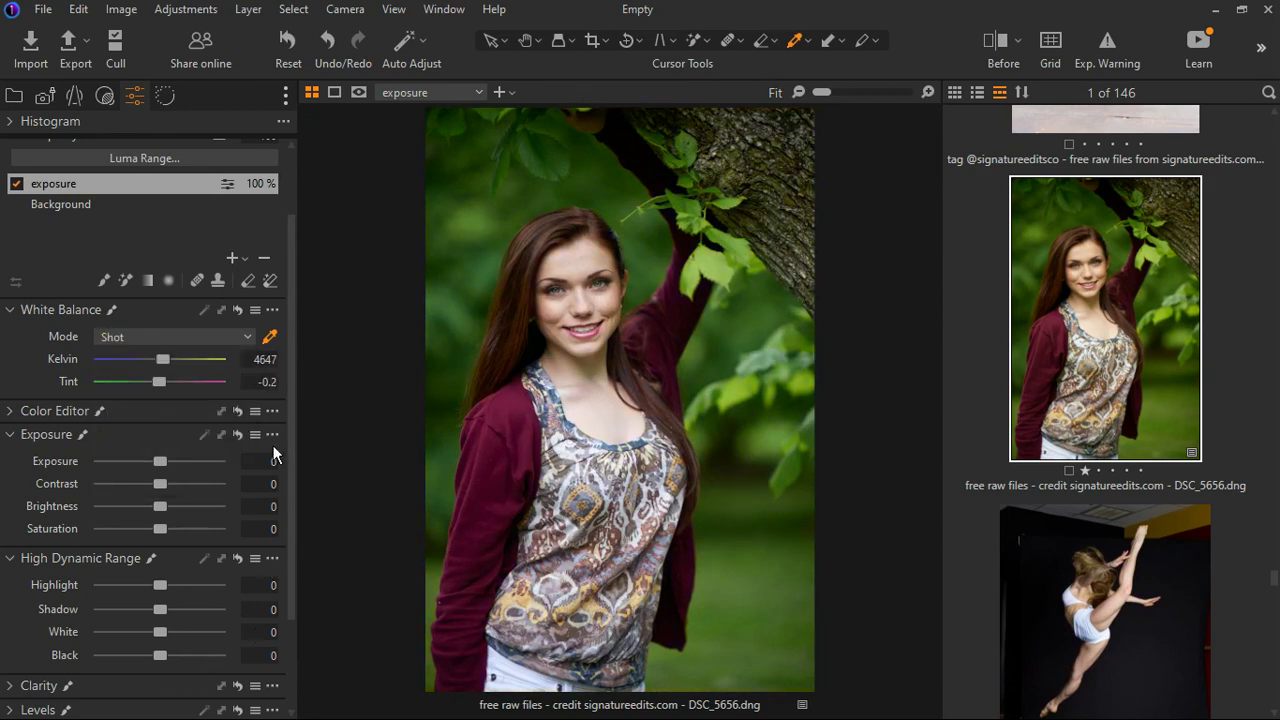
# Try a custom white balance sampled from the white jeans, with Kelvin reduced to 5446.
pyautogui.click(533, 686)
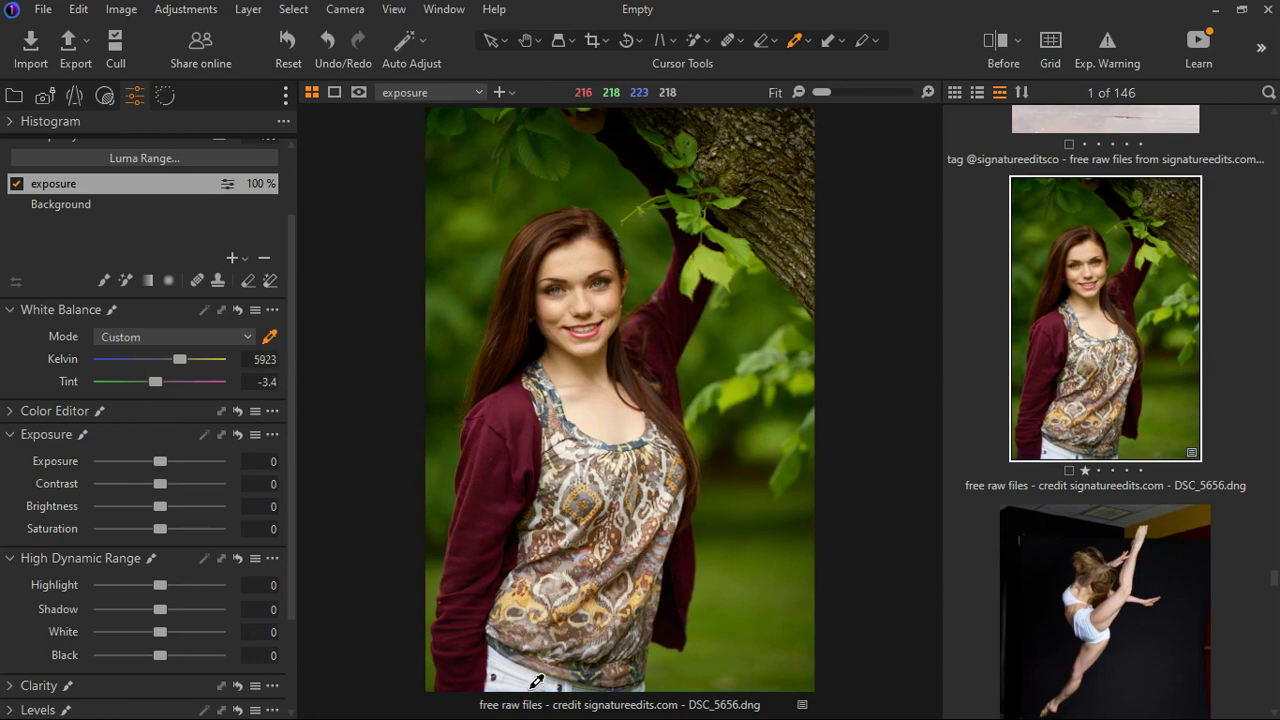
pyautogui.scroll(2, 604, 300)
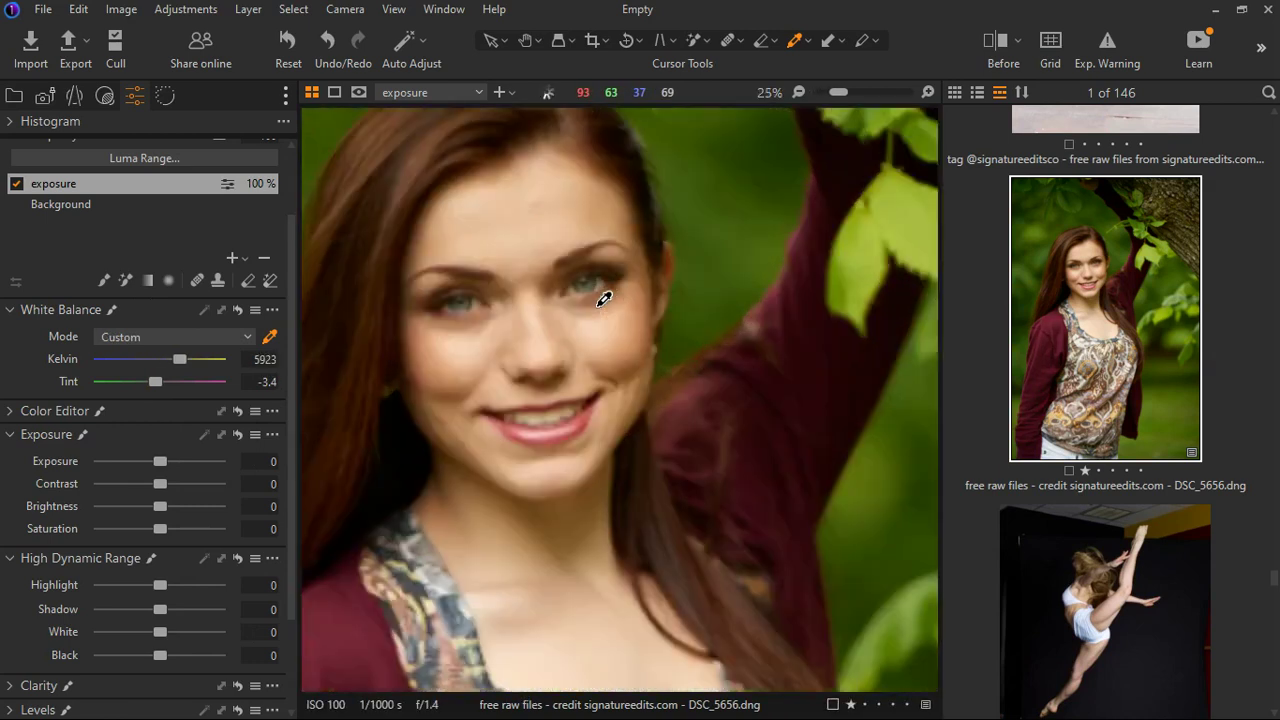
pyautogui.scroll(-2, 604, 300)
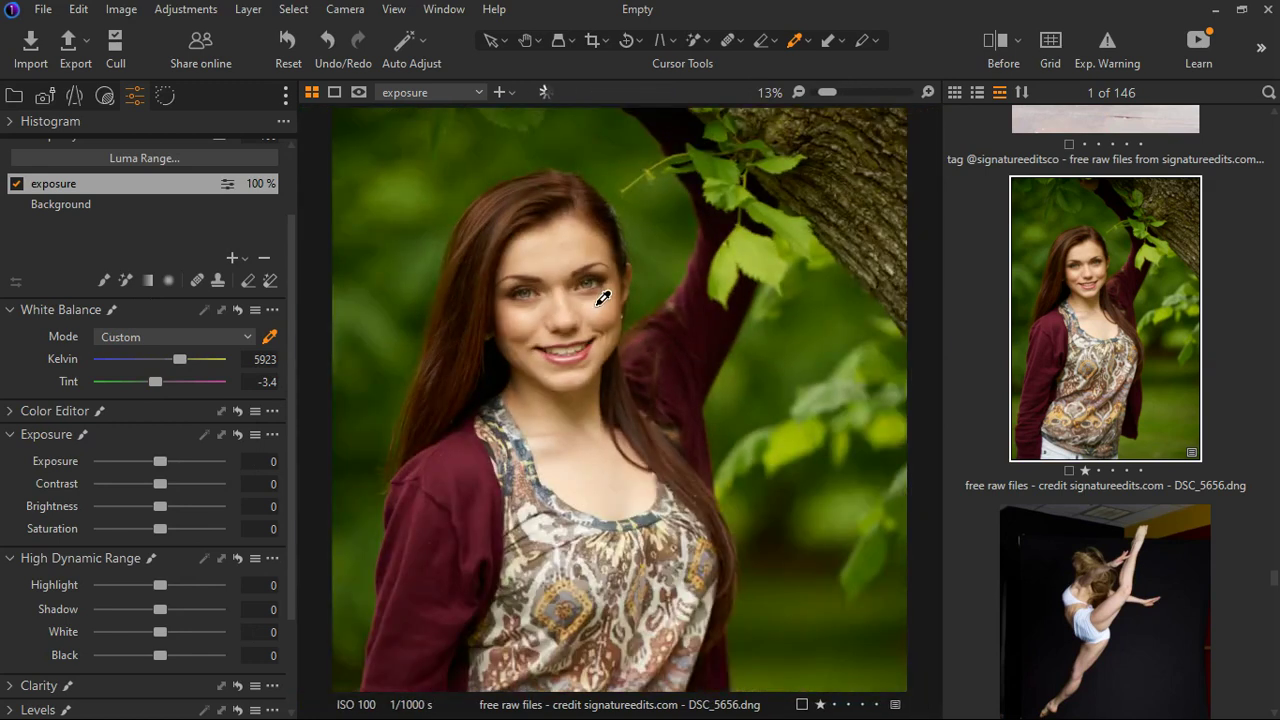
pyautogui.scroll(-1, 603, 298)
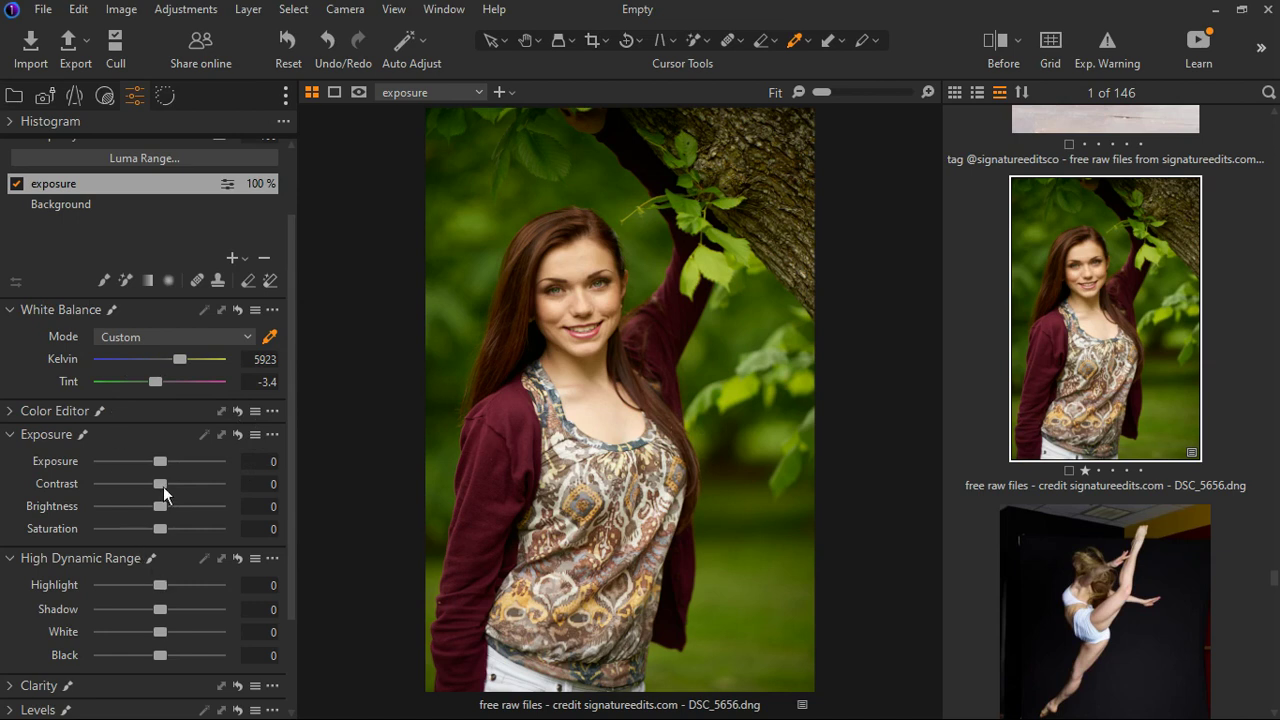
pyautogui.hotkey('ctrl', 'z')
pyautogui.hotkey('ctrl', 'z')
# Lower the exposure layer's White to -25 and Highlight to -52, and compare the blouse with the layer off and on.
pyautogui.moveTo(171, 646); pyautogui.dragTo(156, 648)
pyautogui.moveTo(172, 594); pyautogui.dragTo(146, 599)
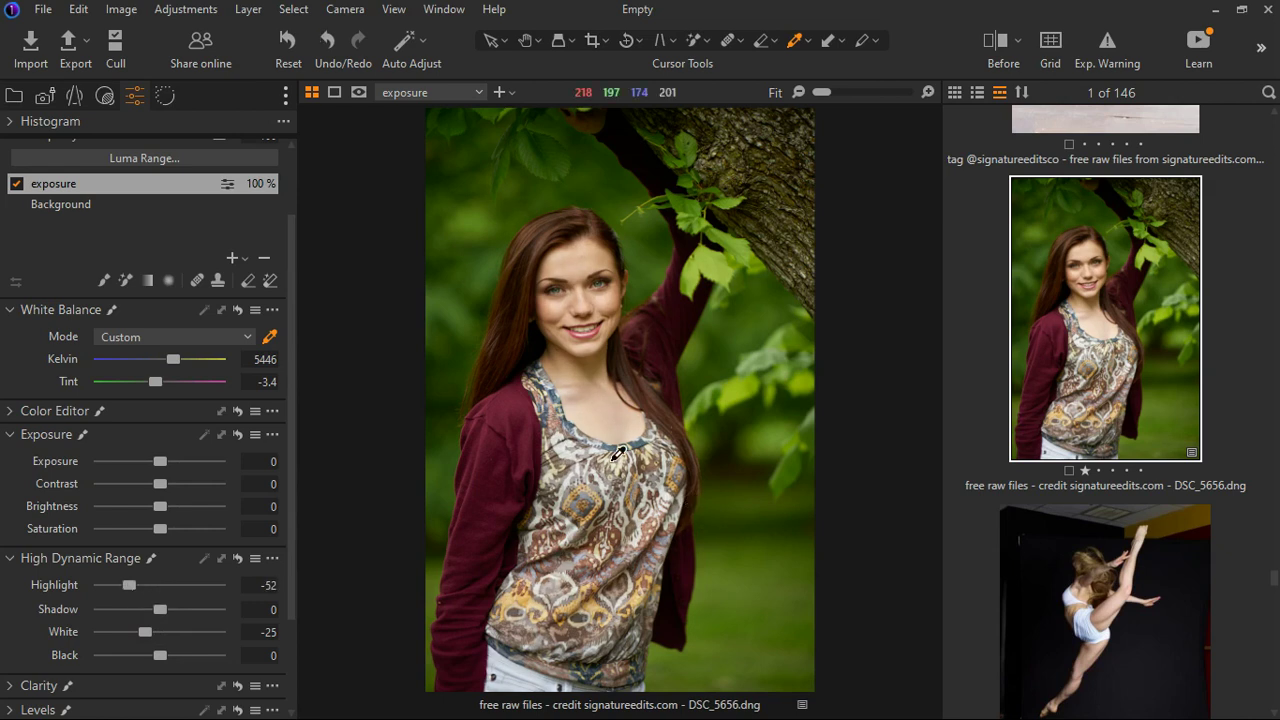
pyautogui.scroll(2, 618, 454)
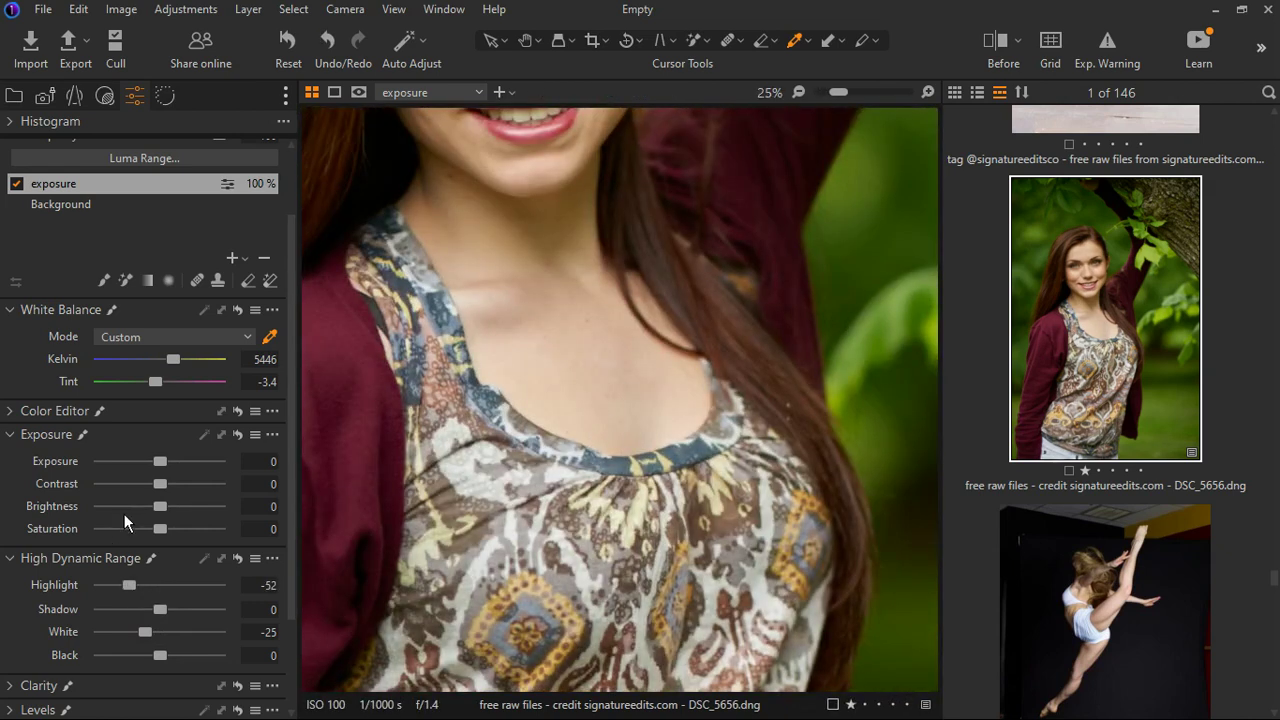
pyautogui.click(16, 183)
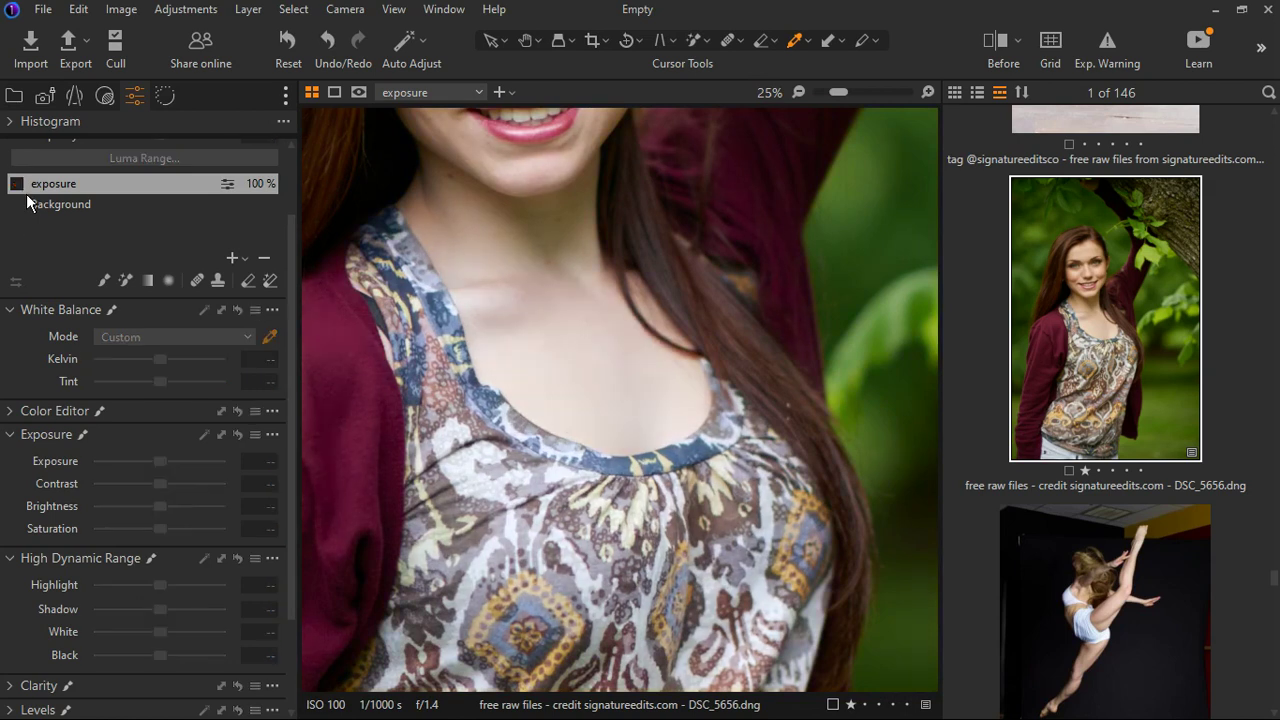
pyautogui.click(16, 183)
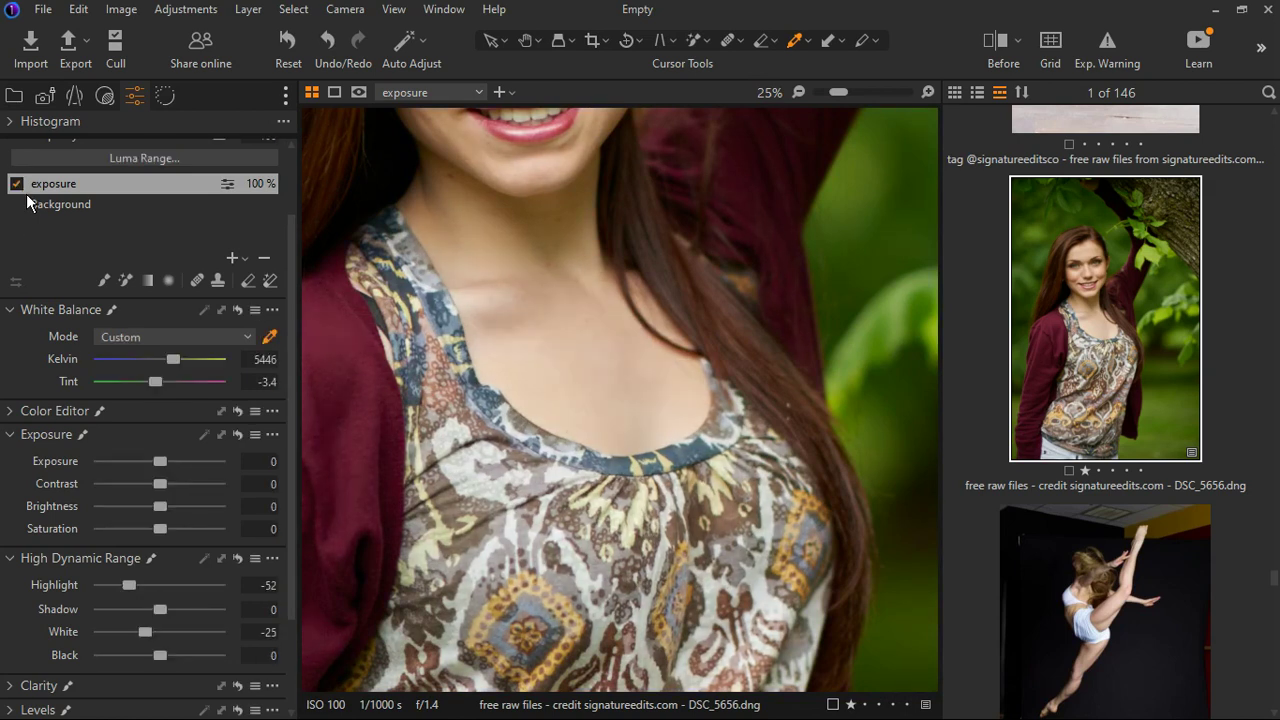
# Set the exposure layer's white balance mode to Shot and lower its Exposure to -0.19.
pyautogui.click(217, 346)
pyautogui.click(125, 407)
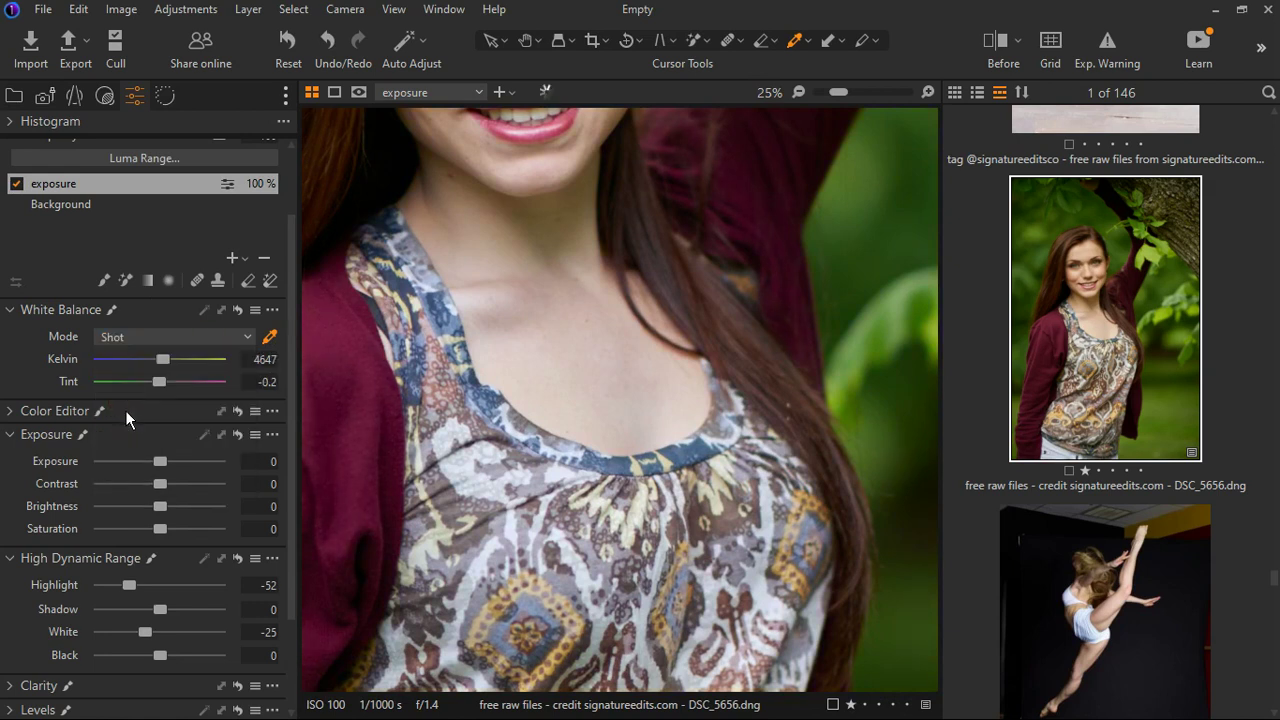
pyautogui.click(17, 184)
pyautogui.click(17, 184)
pyautogui.moveTo(168, 472); pyautogui.dragTo(165, 472)
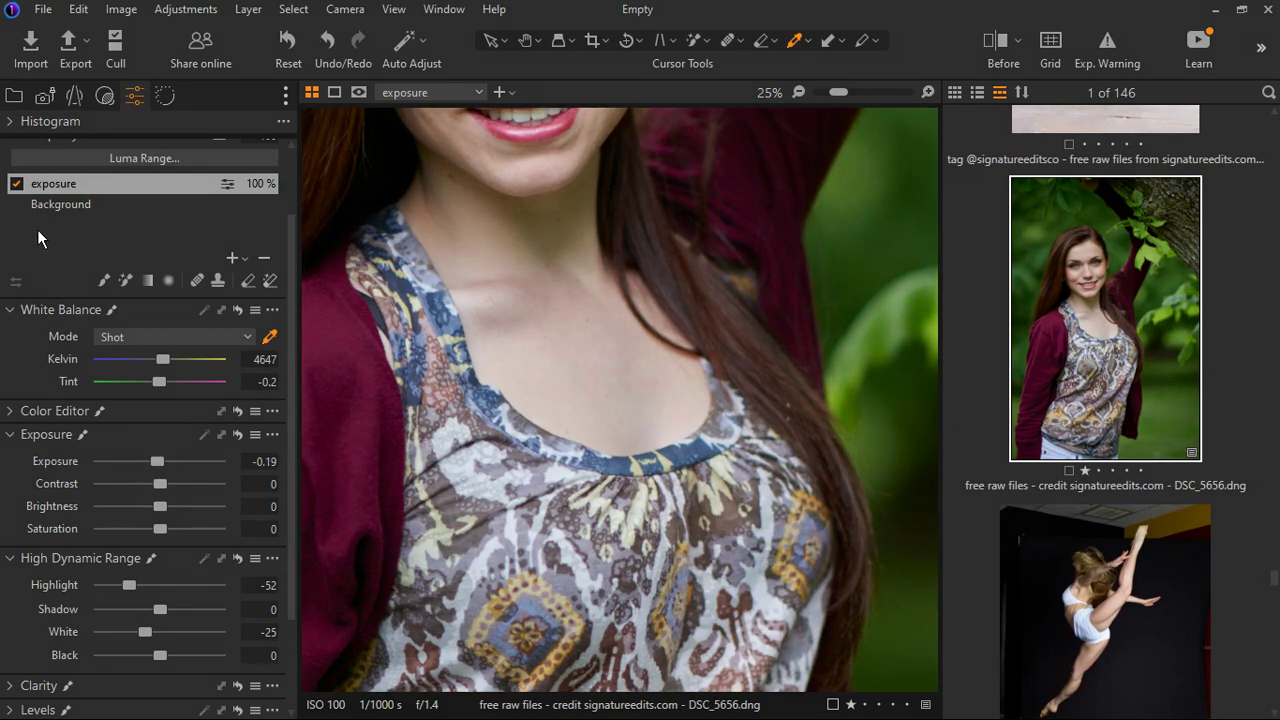
# Sample a custom white balance for the exposure layer from the white jeans and check the result on the face.
pyautogui.click(185, 344)
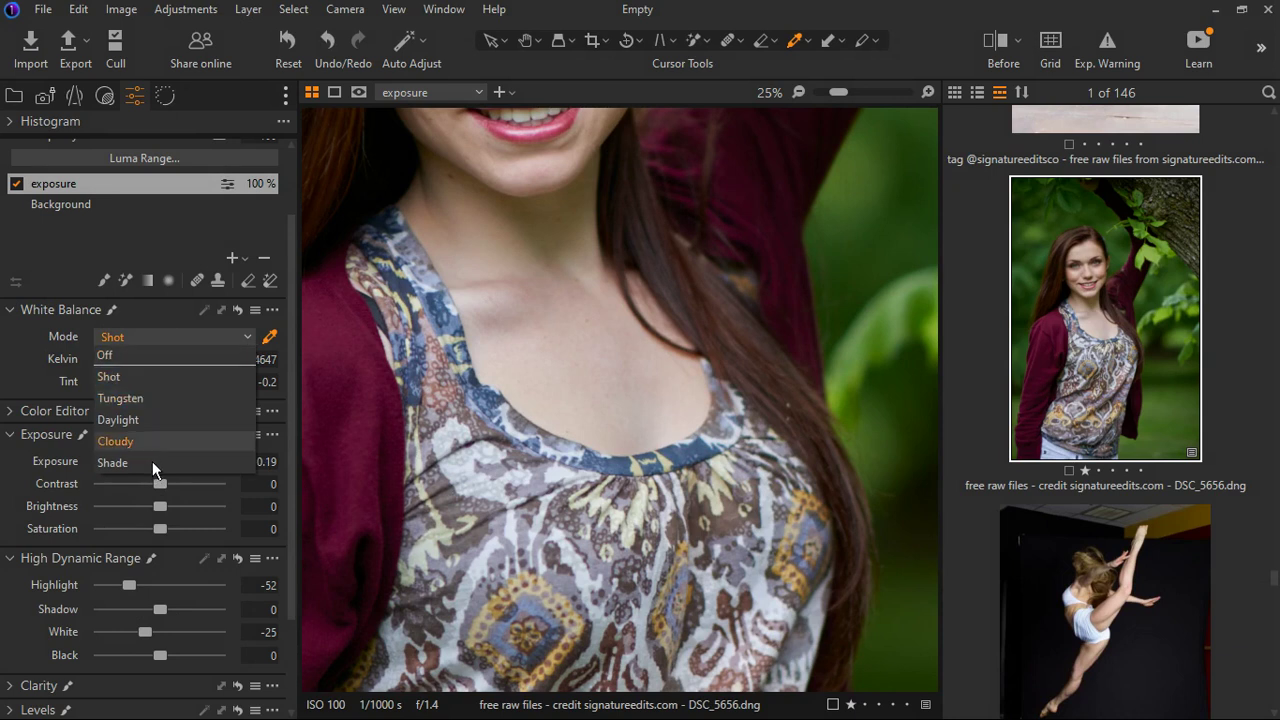
pyautogui.click(281, 351)
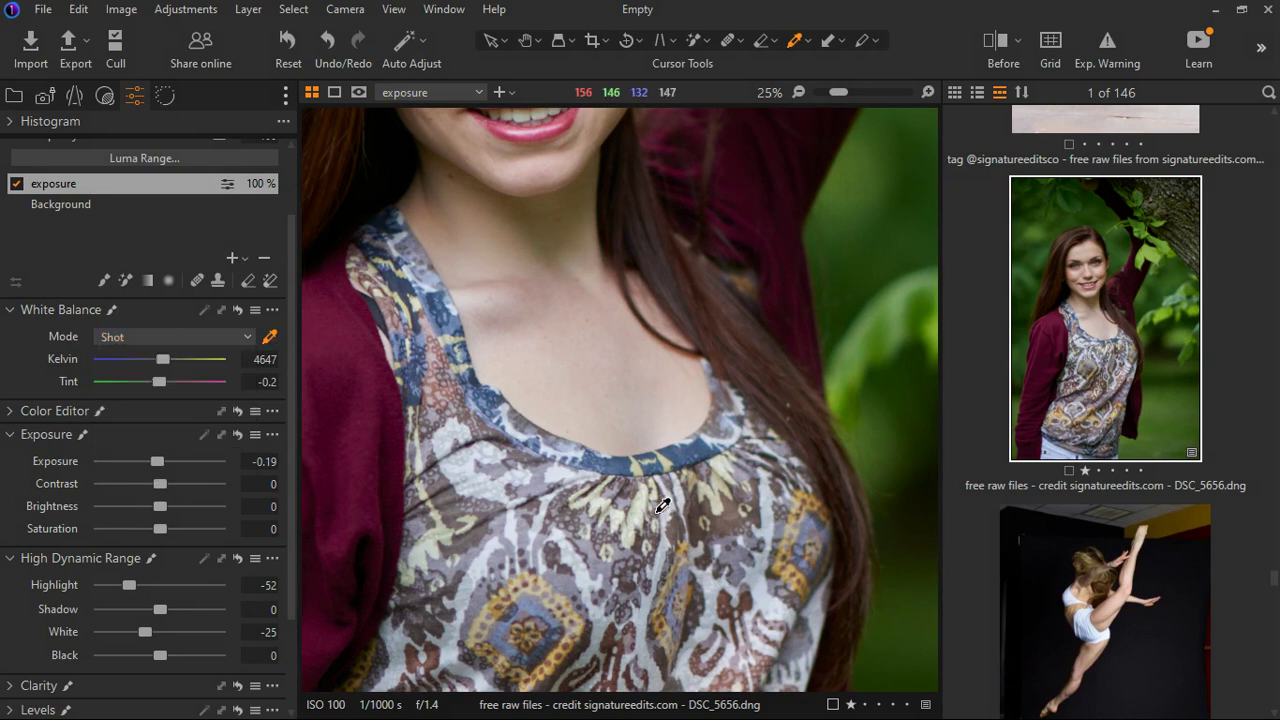
pyautogui.hotkey('ctrl', '-')
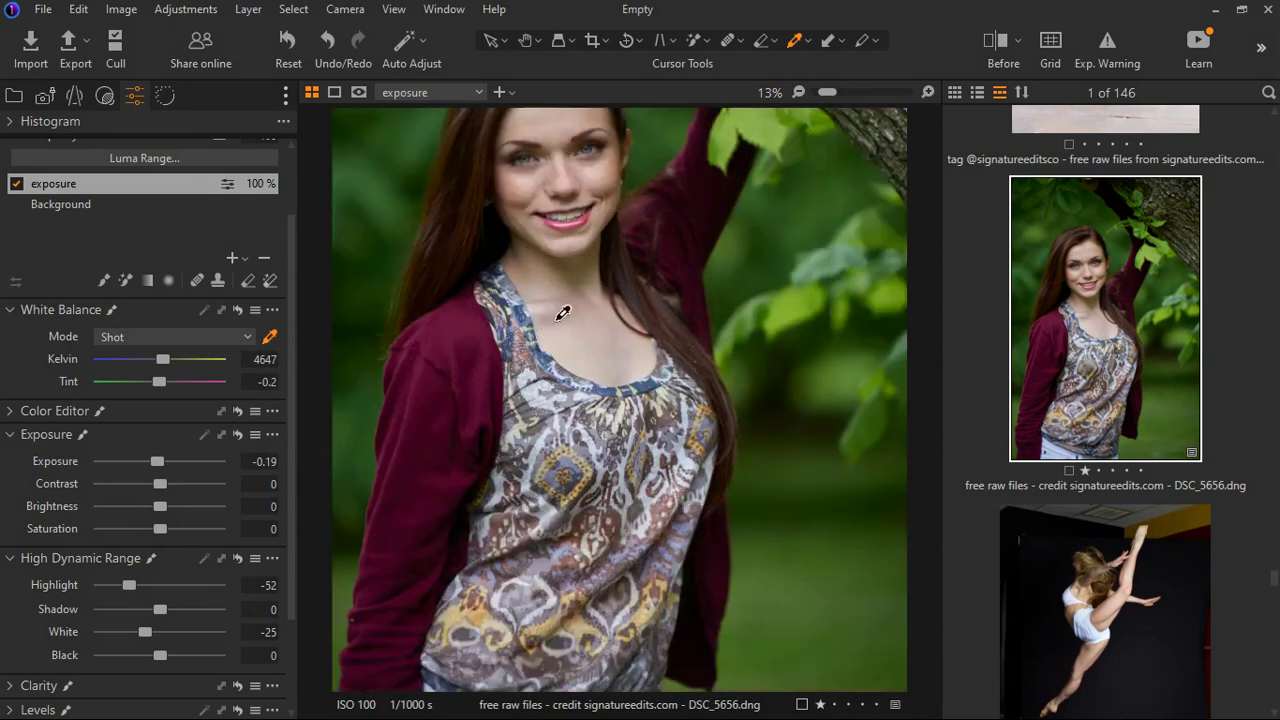
pyautogui.hotkey('ctrl', '-')
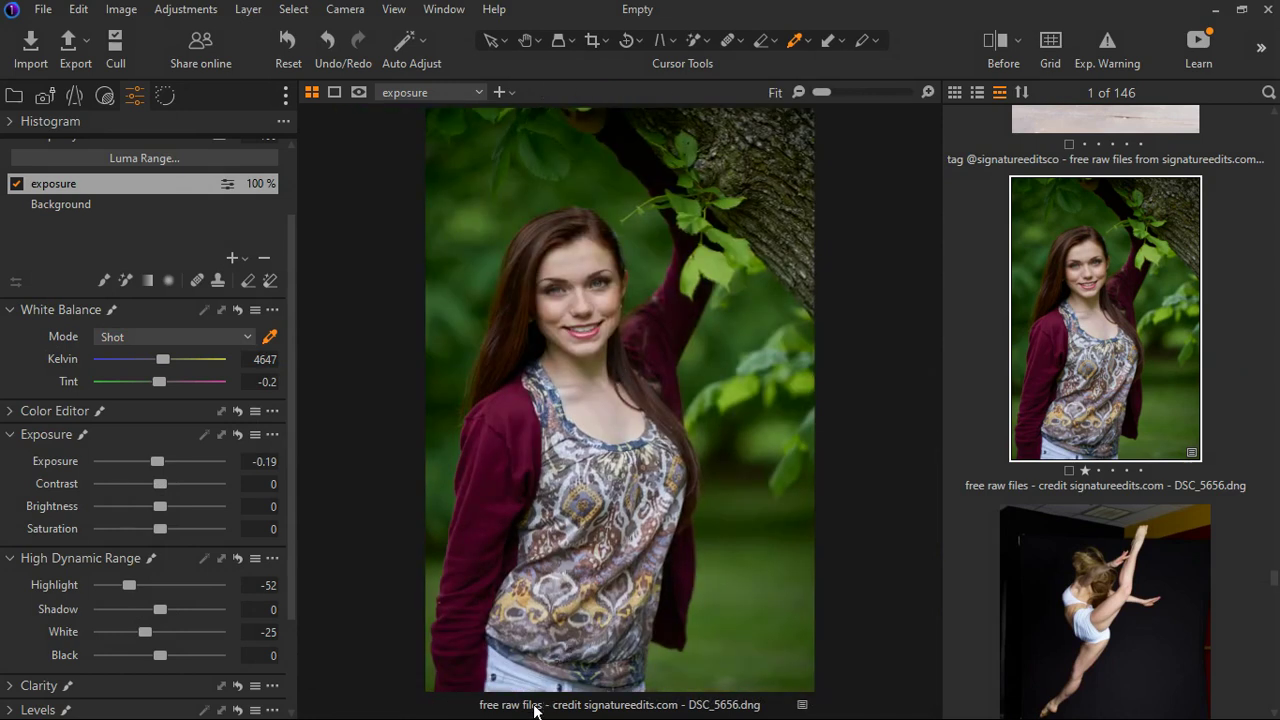
pyautogui.scroll(2, 530, 676)
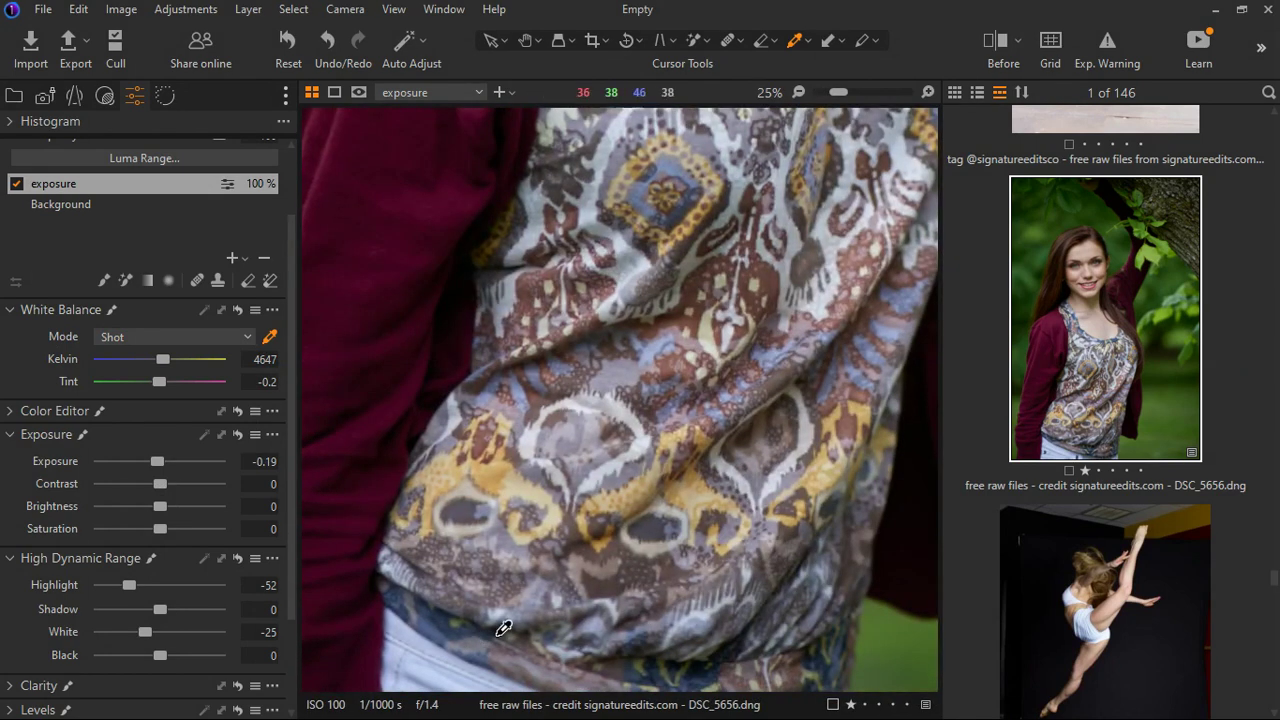
pyautogui.moveTo(500, 609); pyautogui.dragTo(510, 502)
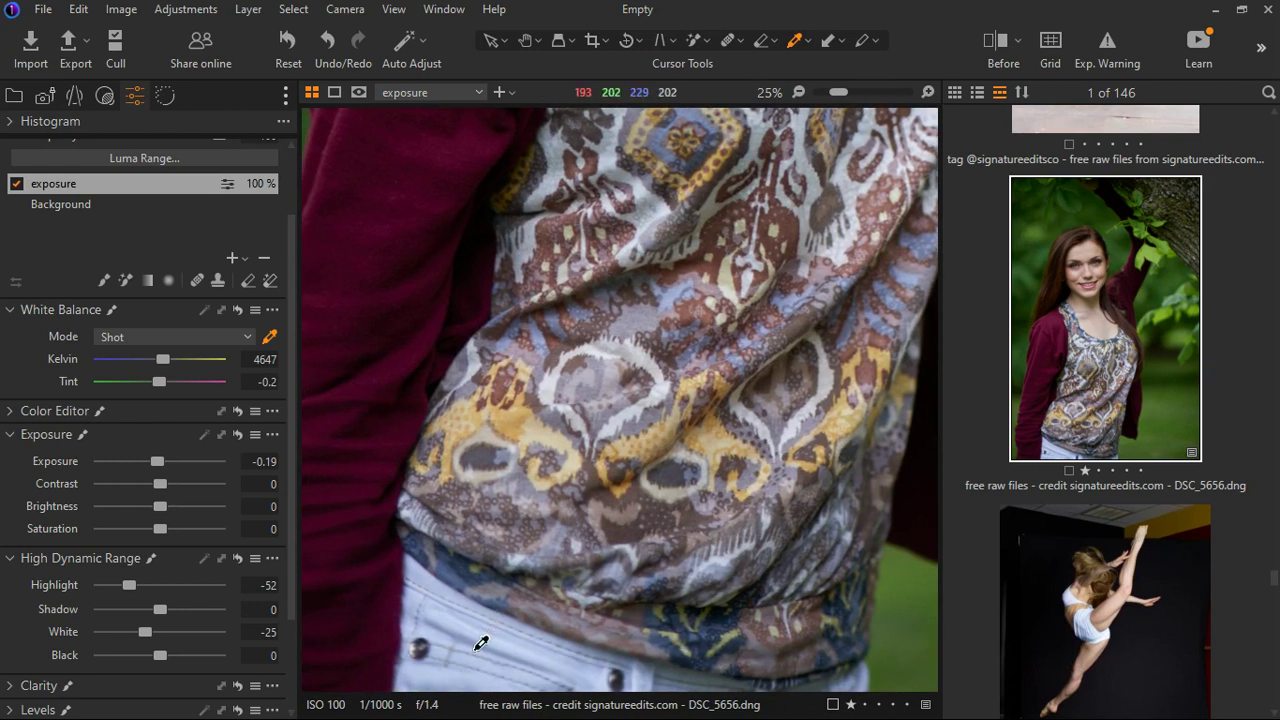
pyautogui.click(449, 605)
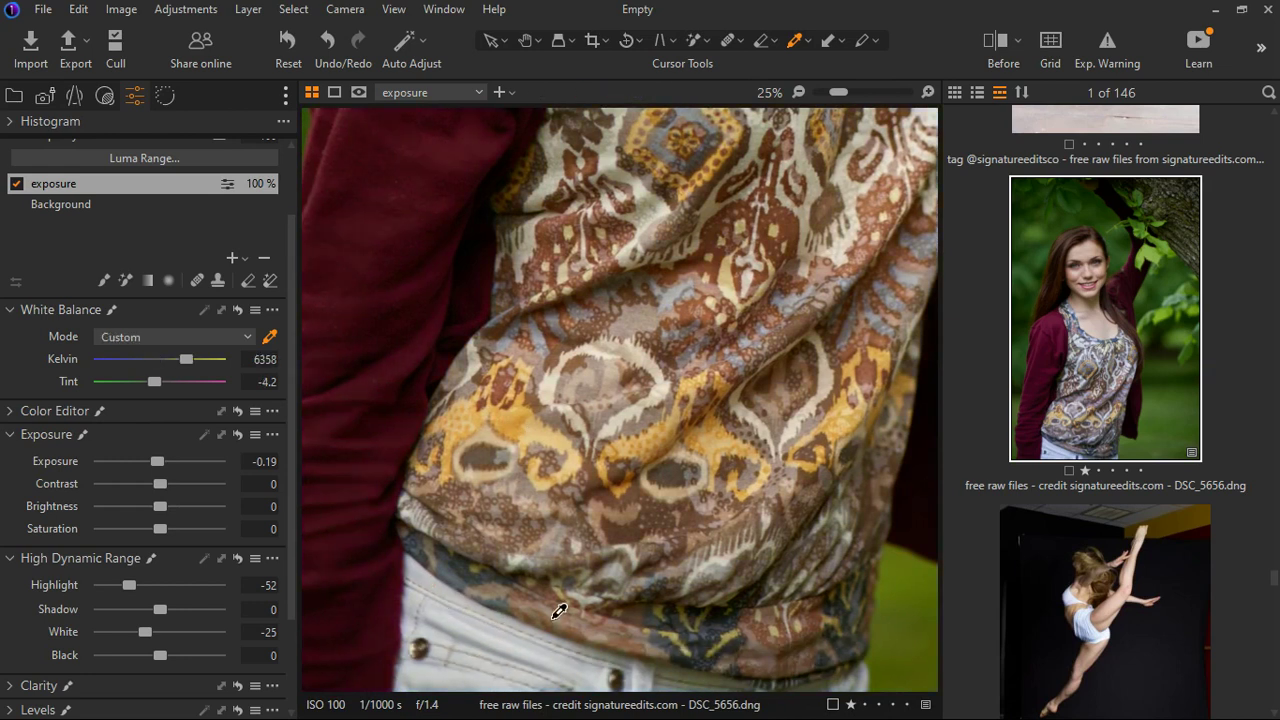
pyautogui.hotkey('ctrl', '0')
pyautogui.scroll(2, 606, 297)
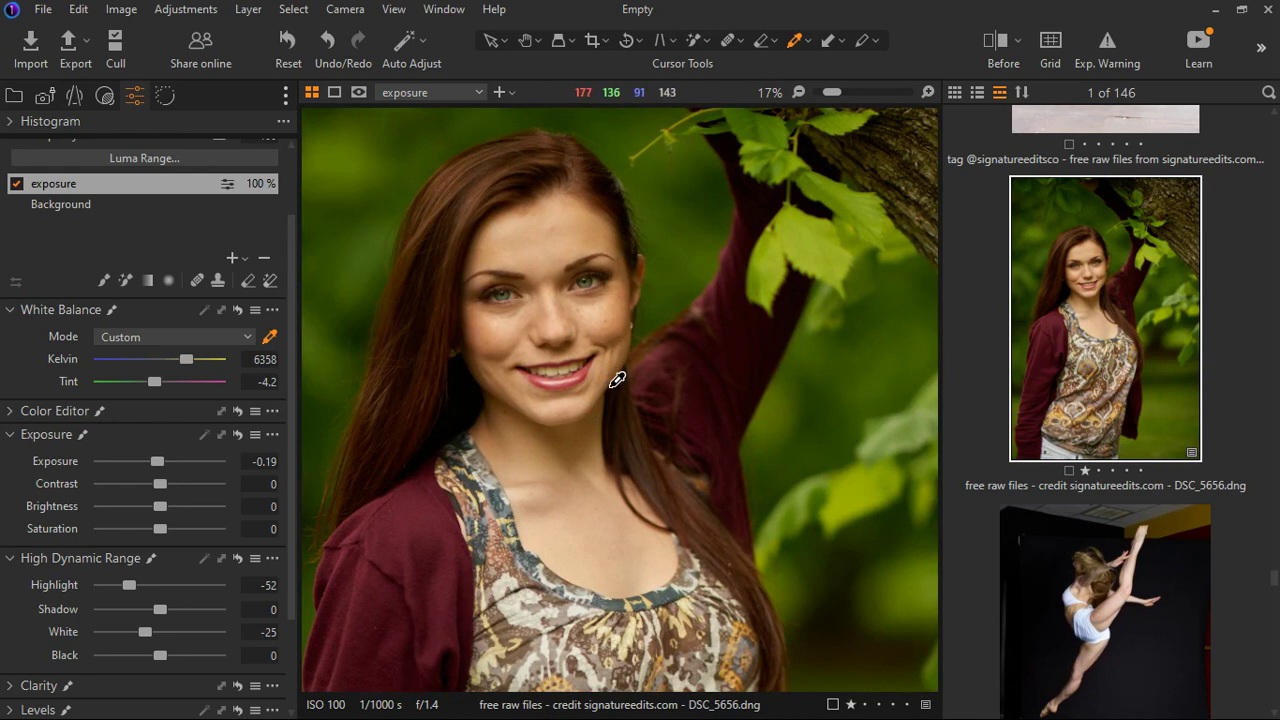
# On a new filled adjustment layer, sample the facial skin in the Color Editor and lower its orange Saturation to -11.3.
pyautogui.click(238, 258)
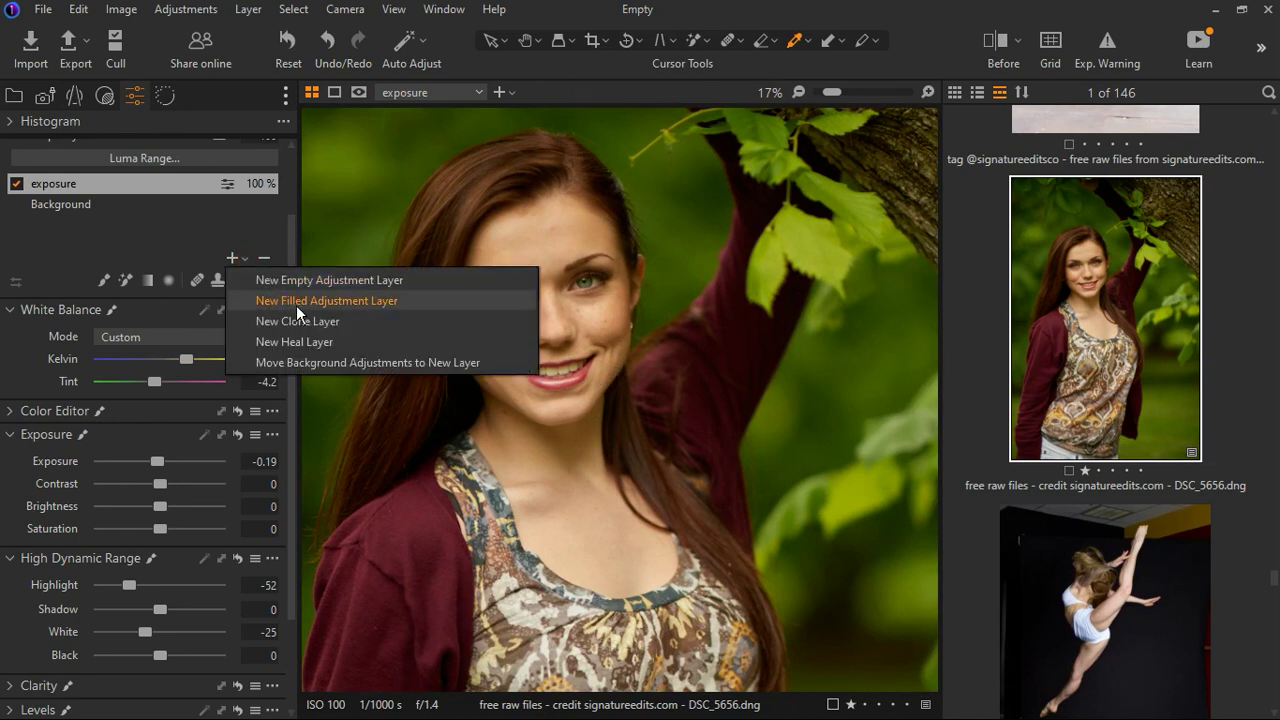
pyautogui.click(296, 303)
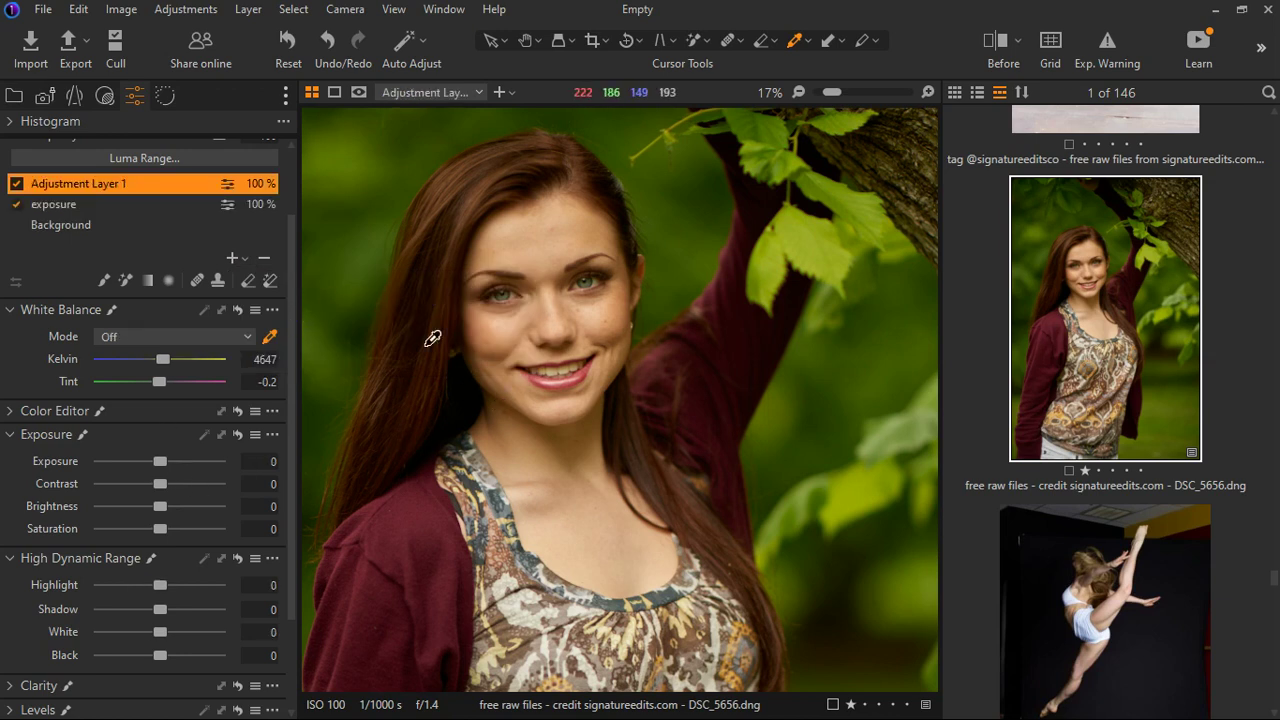
pyautogui.click(22, 437)
pyautogui.click(30, 413)
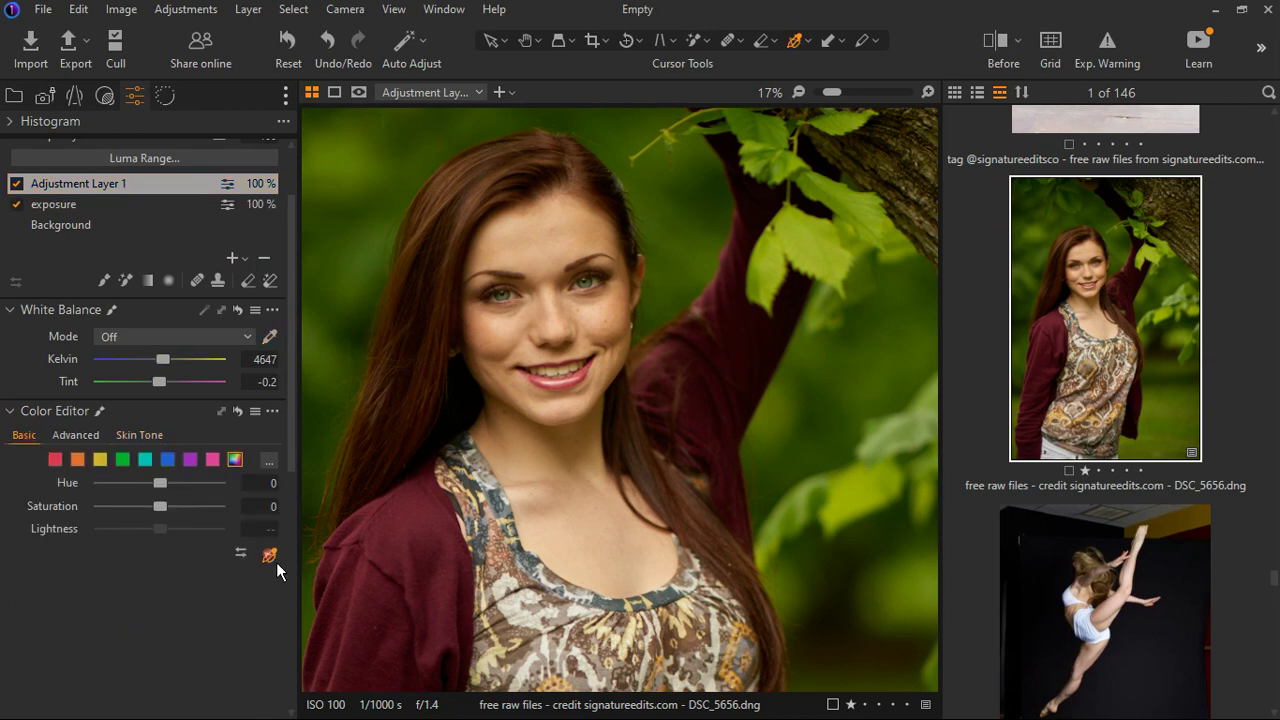
pyautogui.click(521, 246)
pyautogui.moveTo(167, 514)
pyautogui.mouseDown()
pyautogui.moveTo(140, 528)
pyautogui.moveTo(151, 516)
pyautogui.mouseUp()
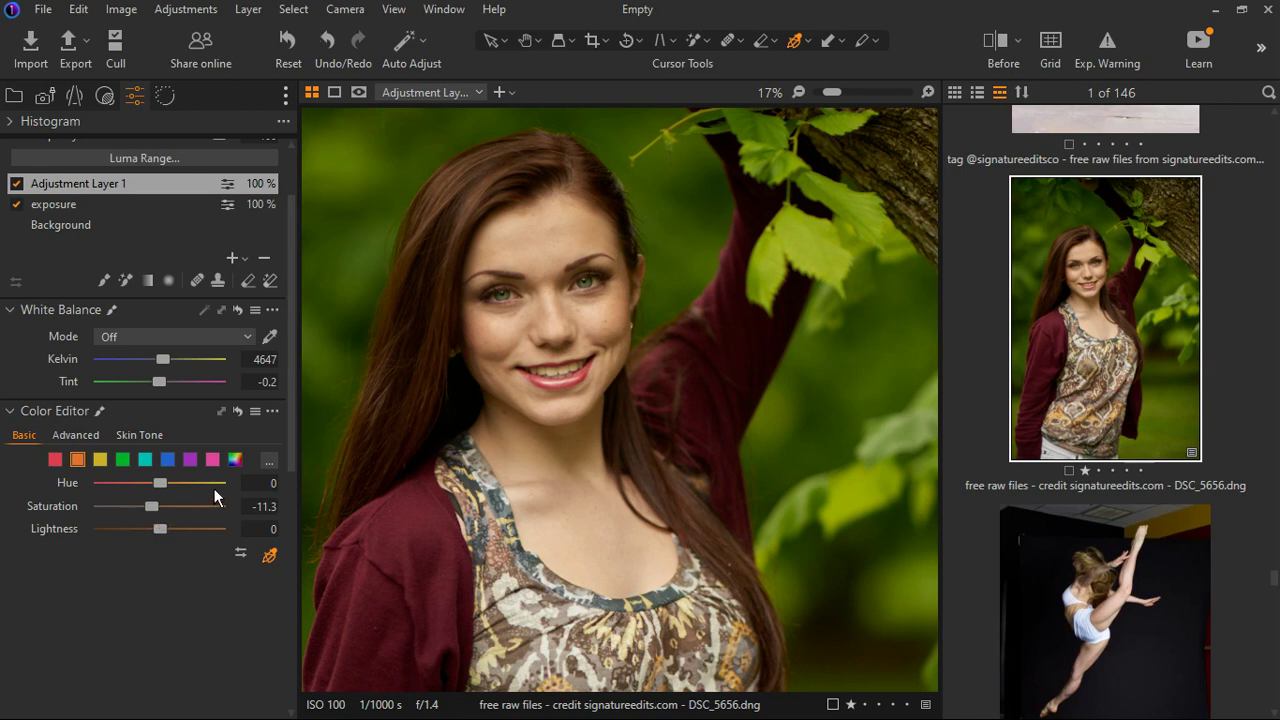
pyautogui.click(16, 183)
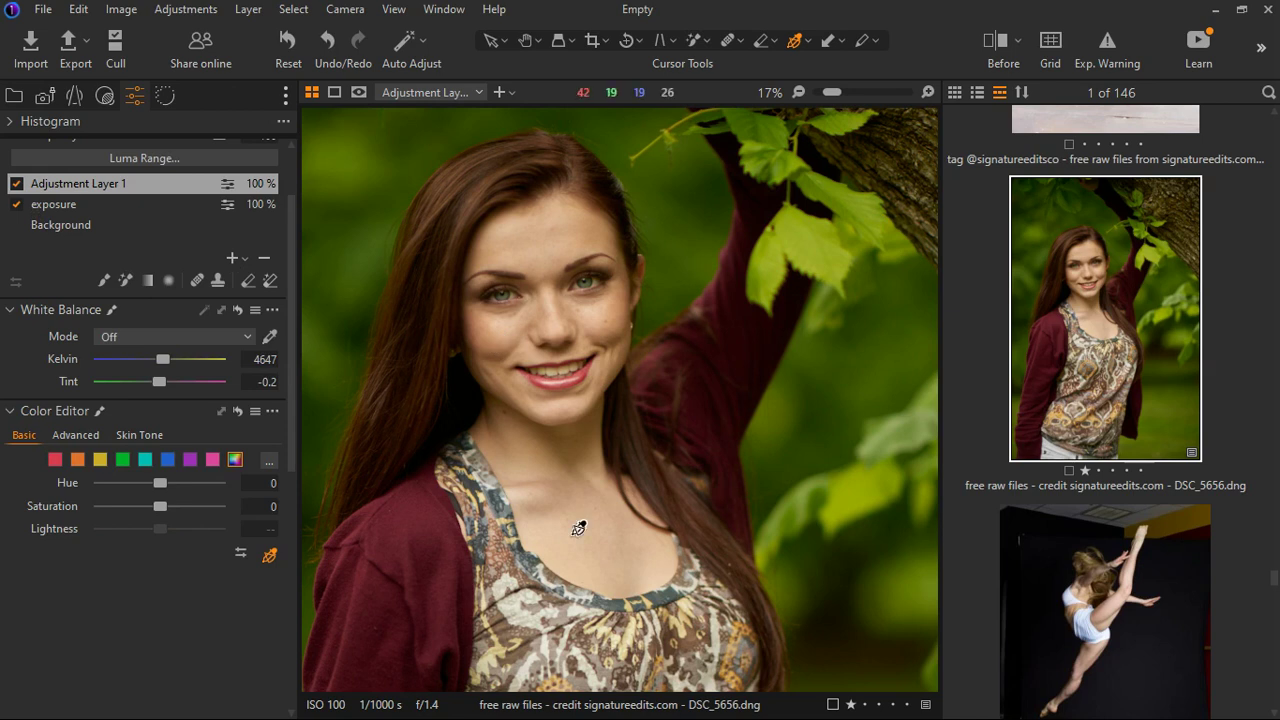
# Tone down the foliage by setting yellow to Hue 4.7 and Saturation -15.1, and green to Hue 6.6 and Saturation -12.6.
pyautogui.hotkey('ctrl', '0')
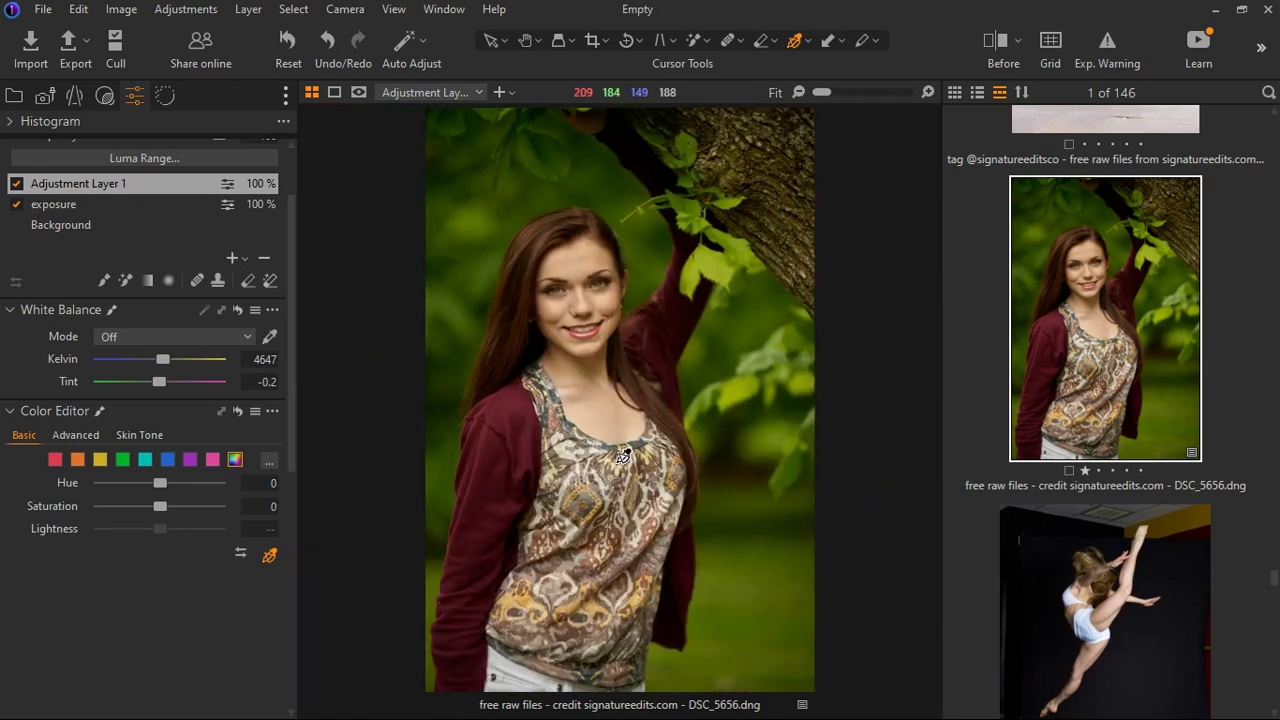
pyautogui.click(726, 282)
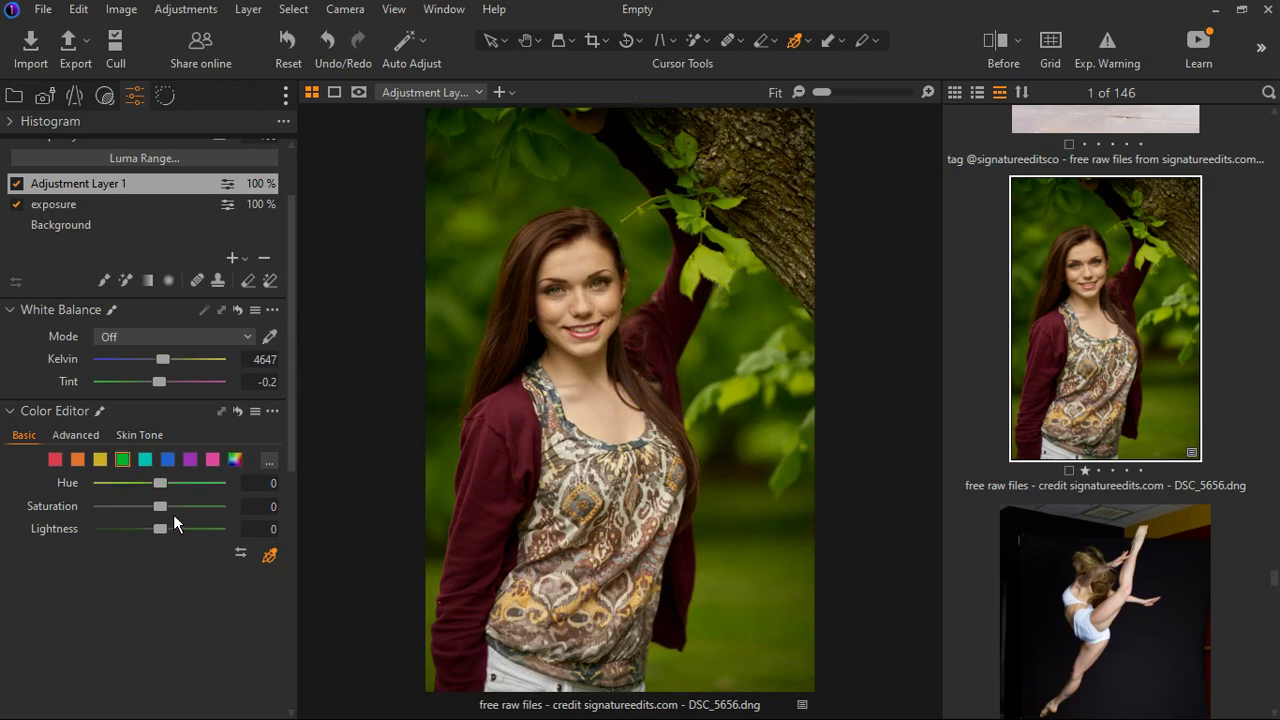
pyautogui.moveTo(167, 516); pyautogui.dragTo(155, 515)
pyautogui.click(104, 463)
pyautogui.moveTo(150, 506); pyautogui.dragTo(183, 486)
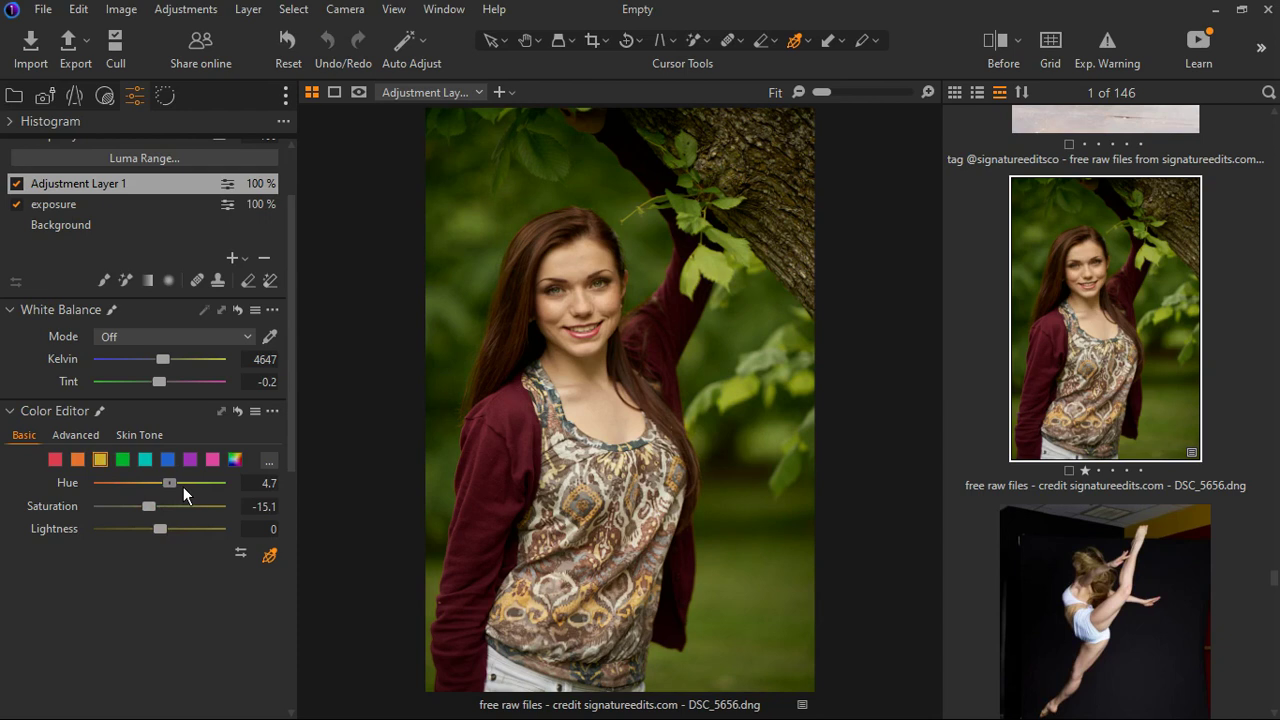
pyautogui.click(122, 460)
pyautogui.moveTo(162, 514); pyautogui.dragTo(171, 497)
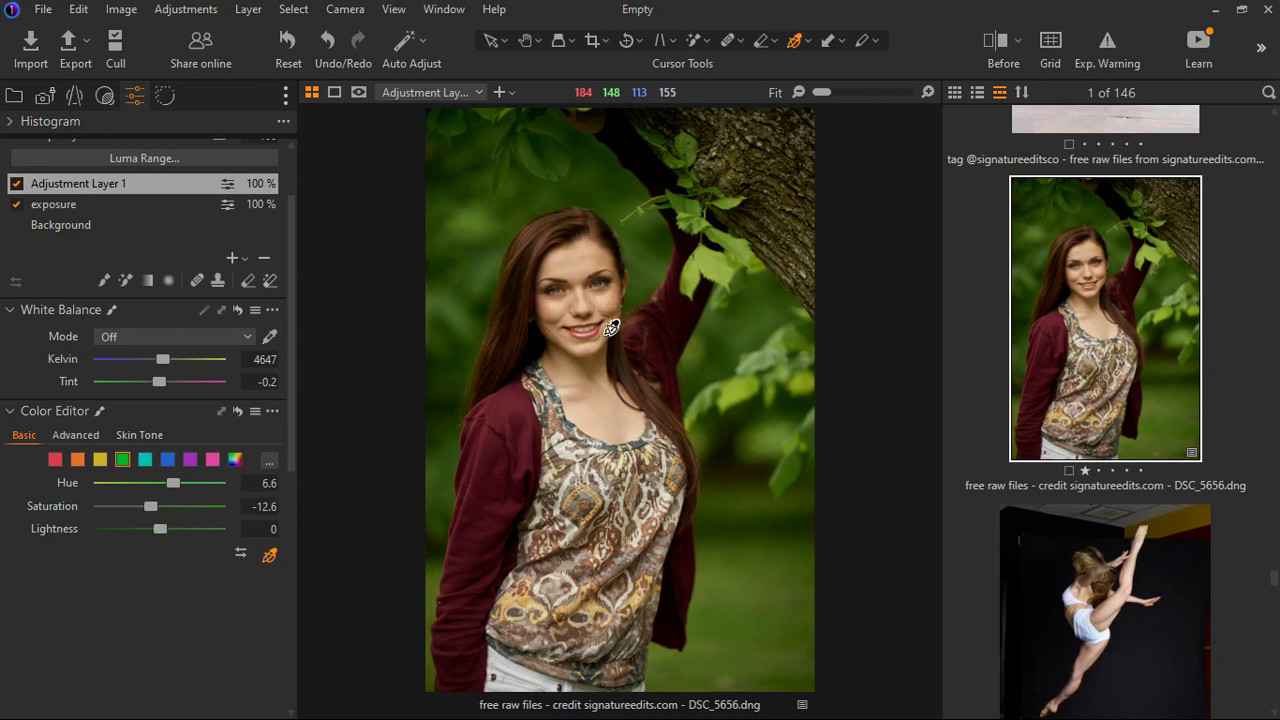
# Add an empty adjustment layer and brush its mask over the teeth.
pyautogui.scroll(2, 609, 330)
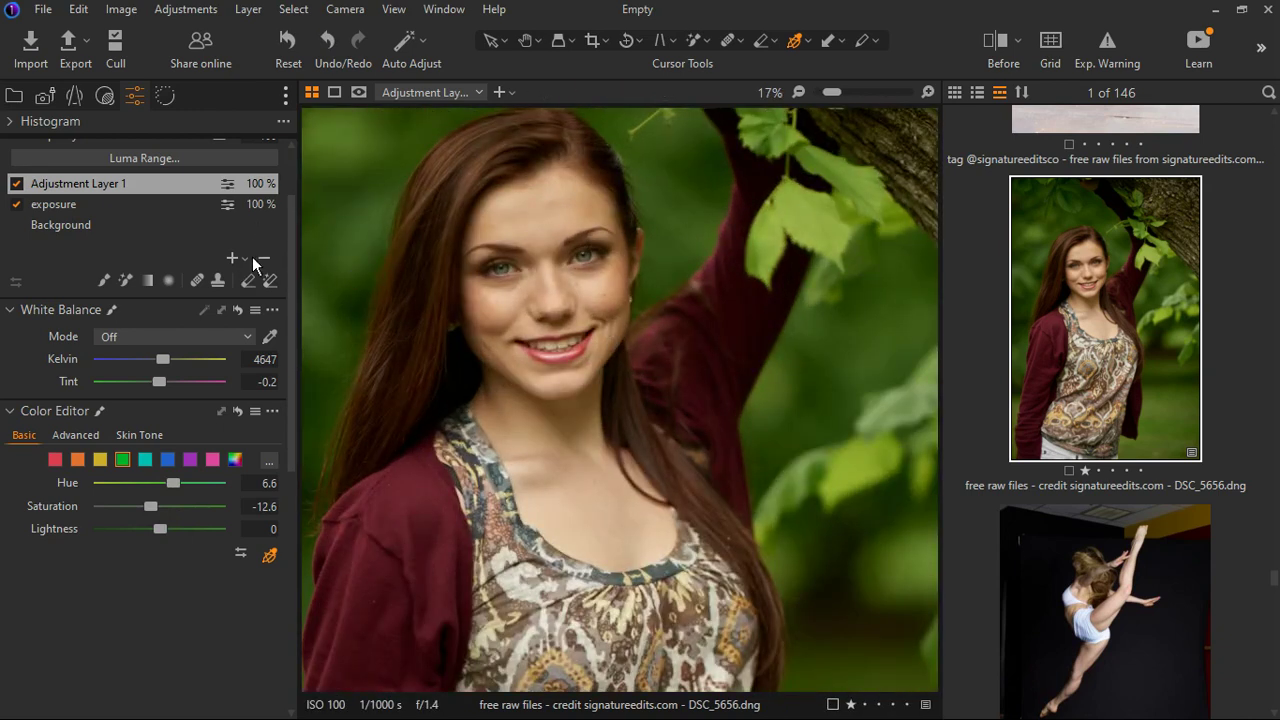
pyautogui.click(252, 264)
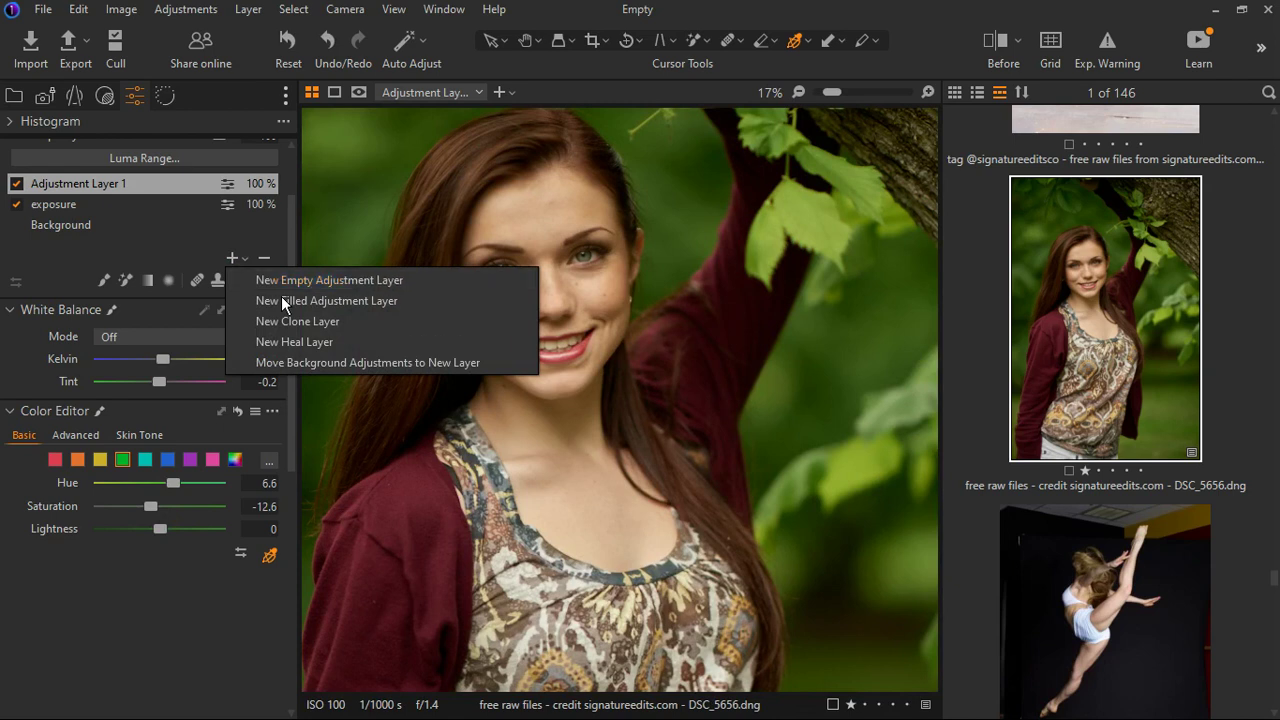
pyautogui.click(281, 298)
pyautogui.click(104, 281)
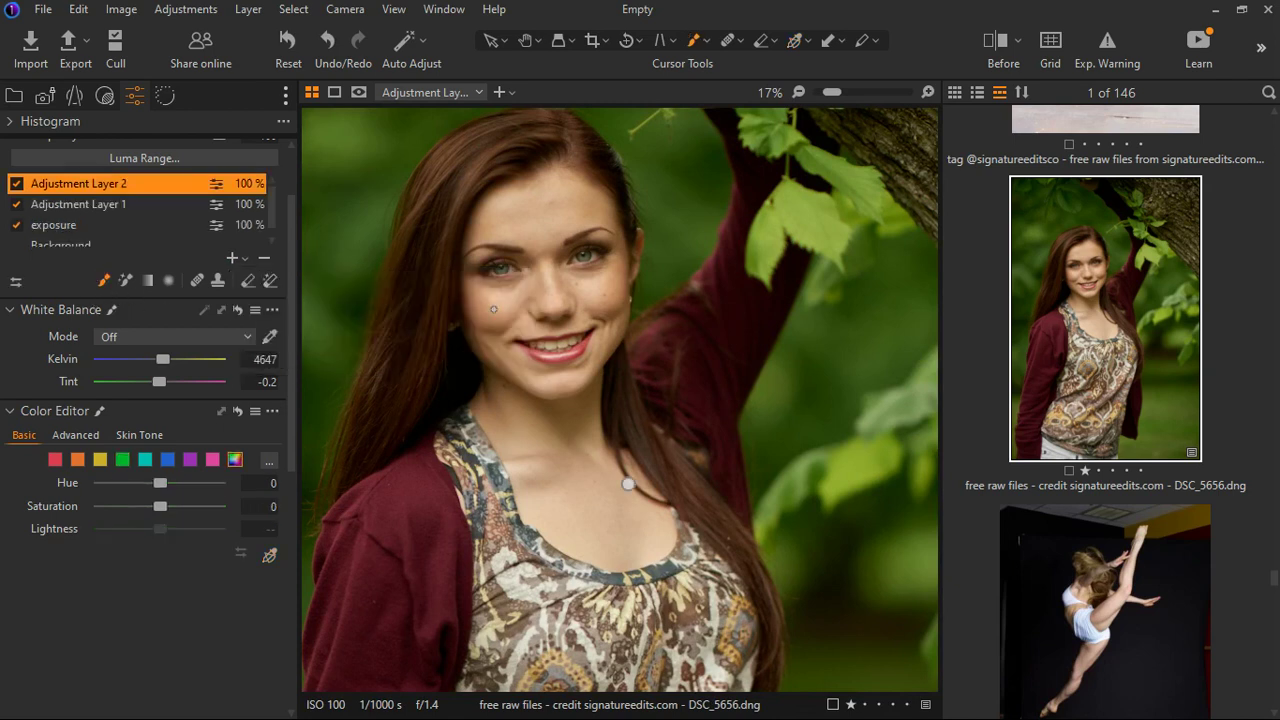
pyautogui.scroll(2, 610, 297)
pyautogui.scroll(-2, 360, 313)
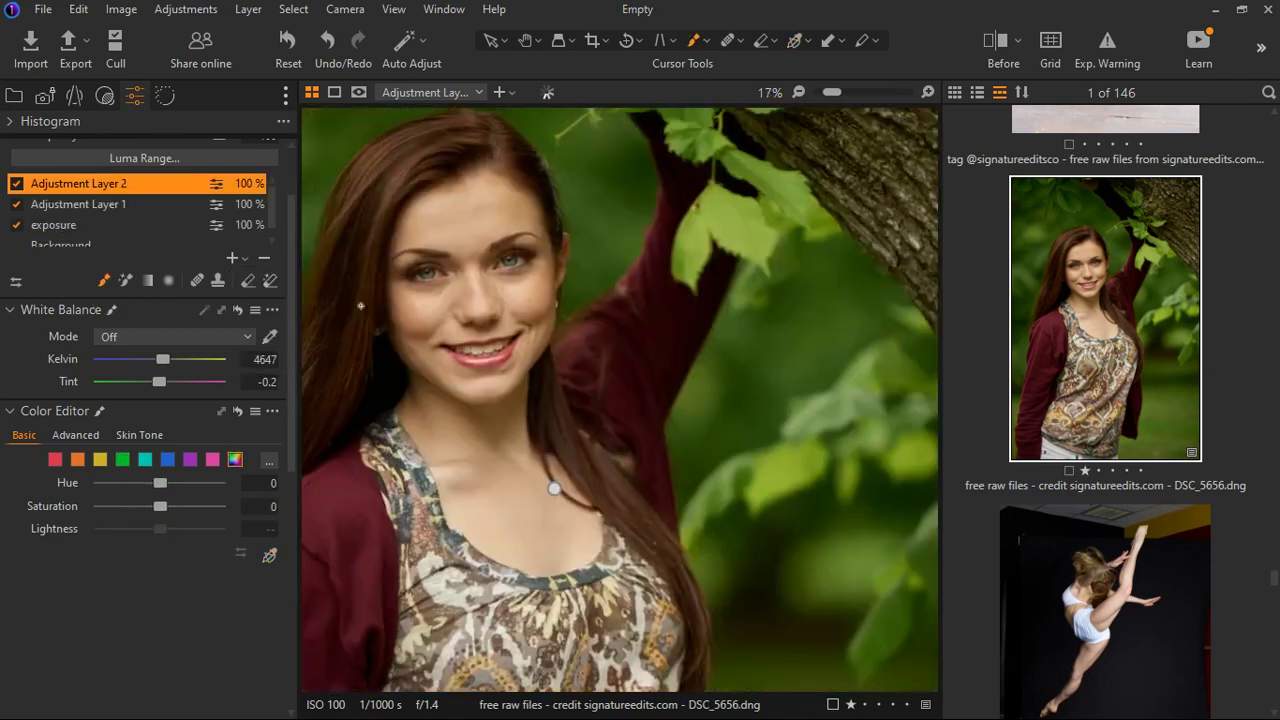
pyautogui.scroll(2, 482, 357)
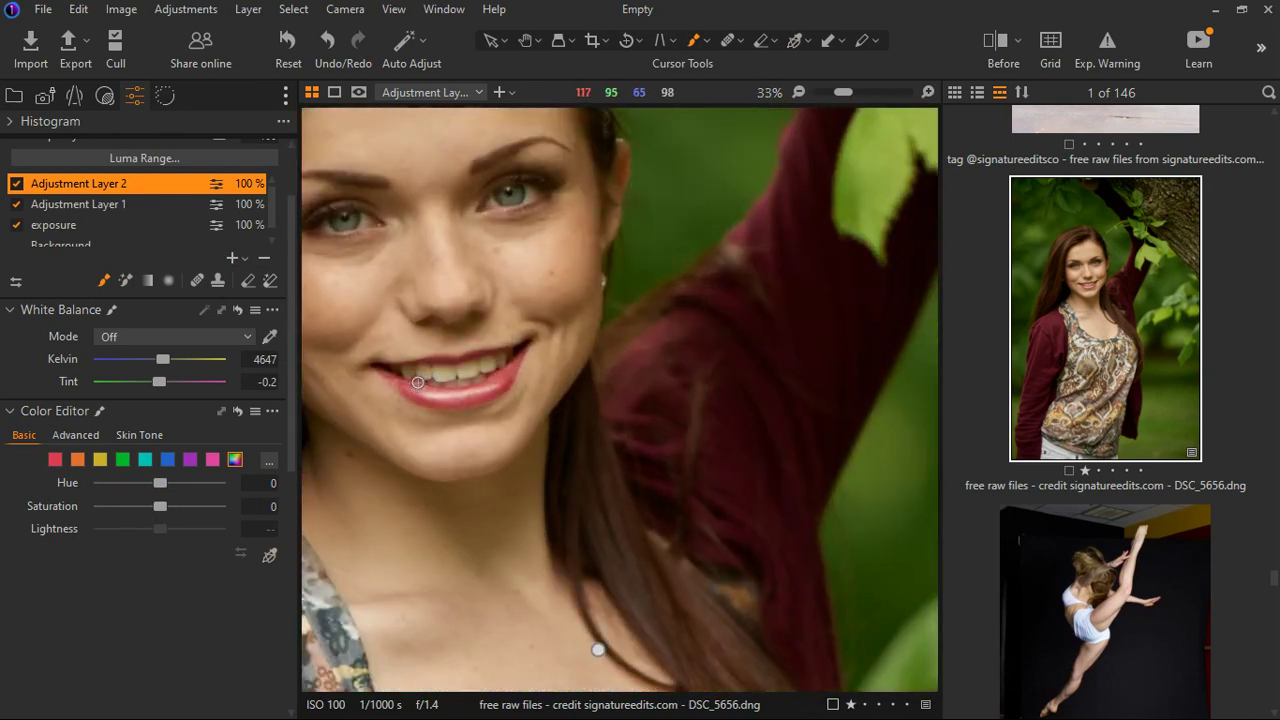
pyautogui.moveTo(409, 380)
pyautogui.mouseDown()
pyautogui.moveTo(507, 378)
pyautogui.moveTo(509, 361)
pyautogui.moveTo(430, 386)
pyautogui.moveTo(500, 372)
pyautogui.moveTo(445, 395)
pyautogui.moveTo(408, 376)
pyautogui.moveTo(453, 389)
pyautogui.moveTo(526, 379)
pyautogui.mouseUp()
pyautogui.scroll(3, 410, 372)
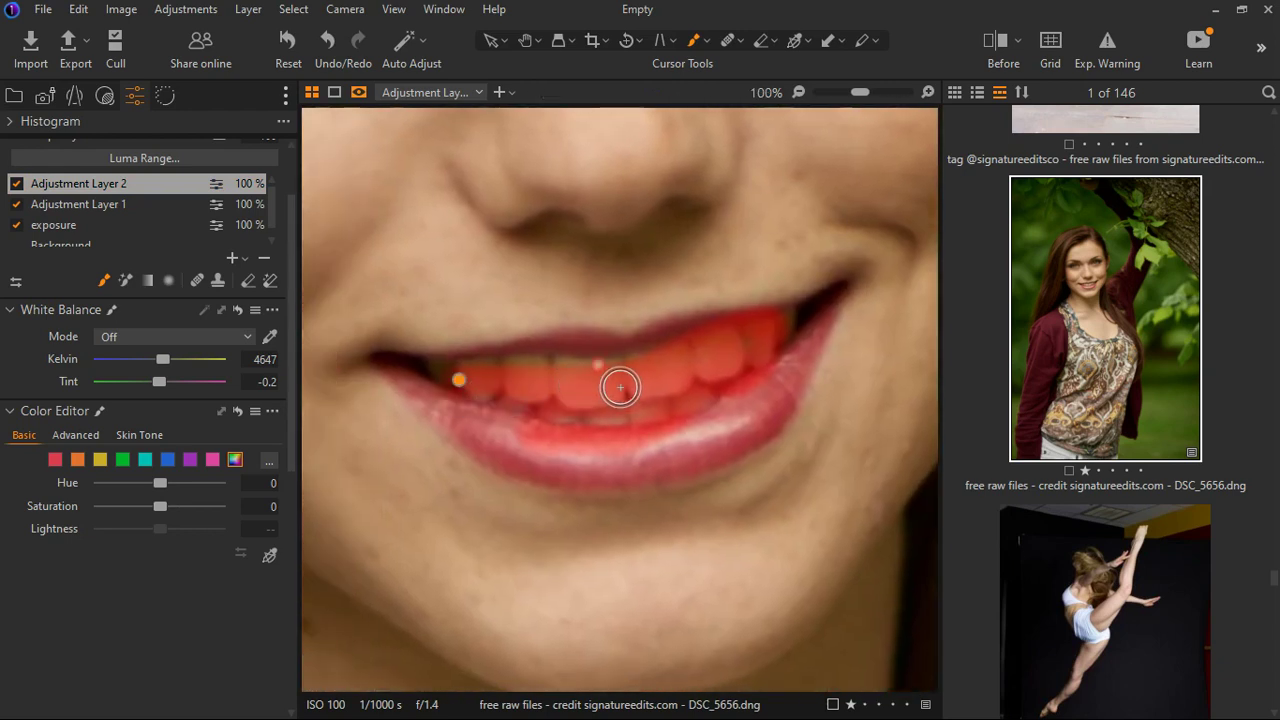
pyautogui.moveTo(620, 387)
pyautogui.mouseDown()
pyautogui.moveTo(560, 396)
pyautogui.moveTo(715, 378)
pyautogui.moveTo(808, 343)
pyautogui.mouseUp()
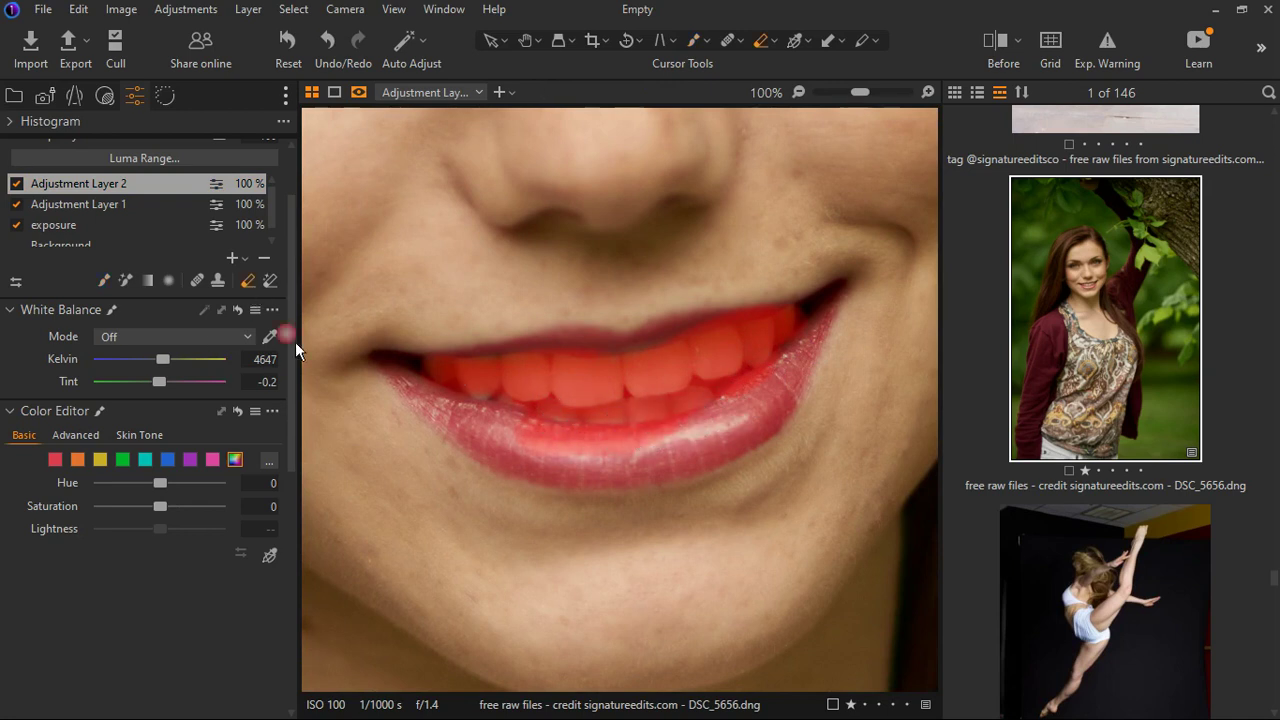
# Shrink the mask eraser and clean the teeth mask's spill off the lower lip.
pyautogui.press('[')
pyautogui.press('[')
pyautogui.press('[')
pyautogui.press('[')
pyautogui.press('[')
pyautogui.press('[')
pyautogui.hotkey('ctrl', 'z')
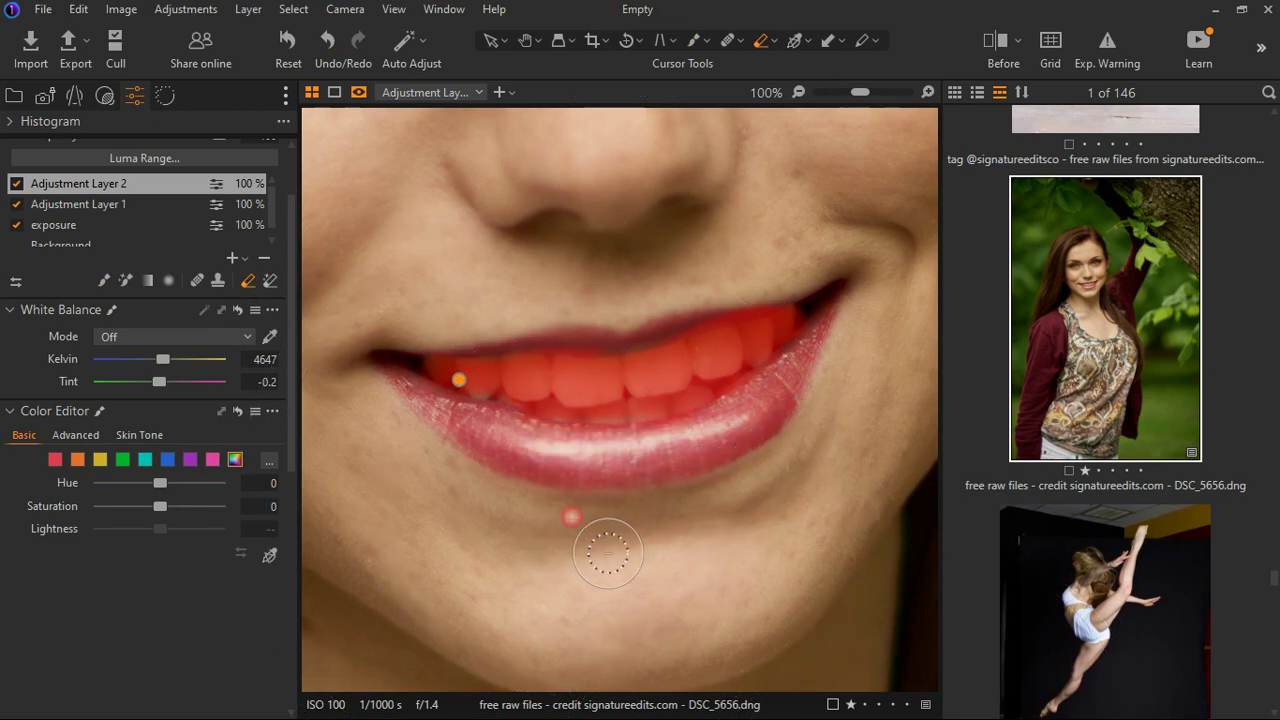
# Extend the teeth mask by brushing over both eyes, including irises and whites, and hide the mask overlay.
pyautogui.scroll(-2, 600, 430)
pyautogui.scroll(2, 457, 177)
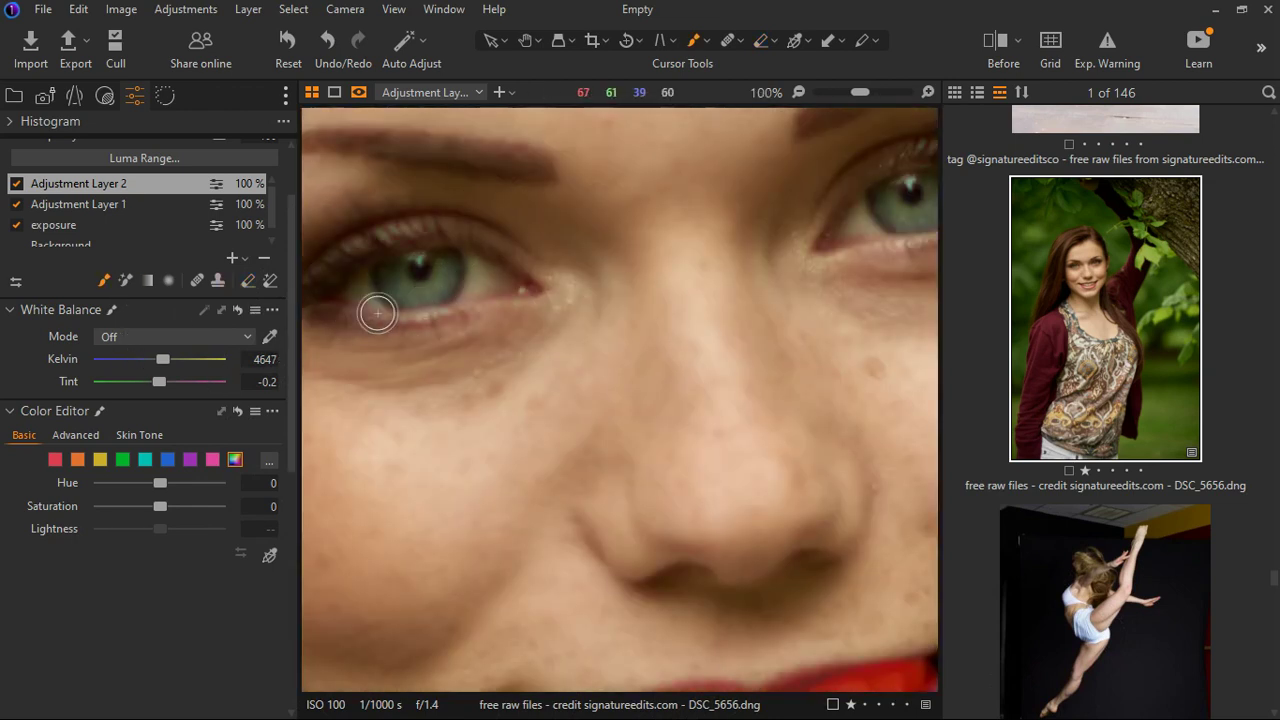
pyautogui.moveTo(371, 306)
pyautogui.mouseDown()
pyautogui.moveTo(470, 291)
pyautogui.moveTo(496, 305)
pyautogui.moveTo(380, 314)
pyautogui.moveTo(443, 312)
pyautogui.moveTo(493, 288)
pyautogui.moveTo(445, 282)
pyautogui.moveTo(396, 296)
pyautogui.moveTo(377, 320)
pyautogui.moveTo(528, 309)
pyautogui.mouseUp()
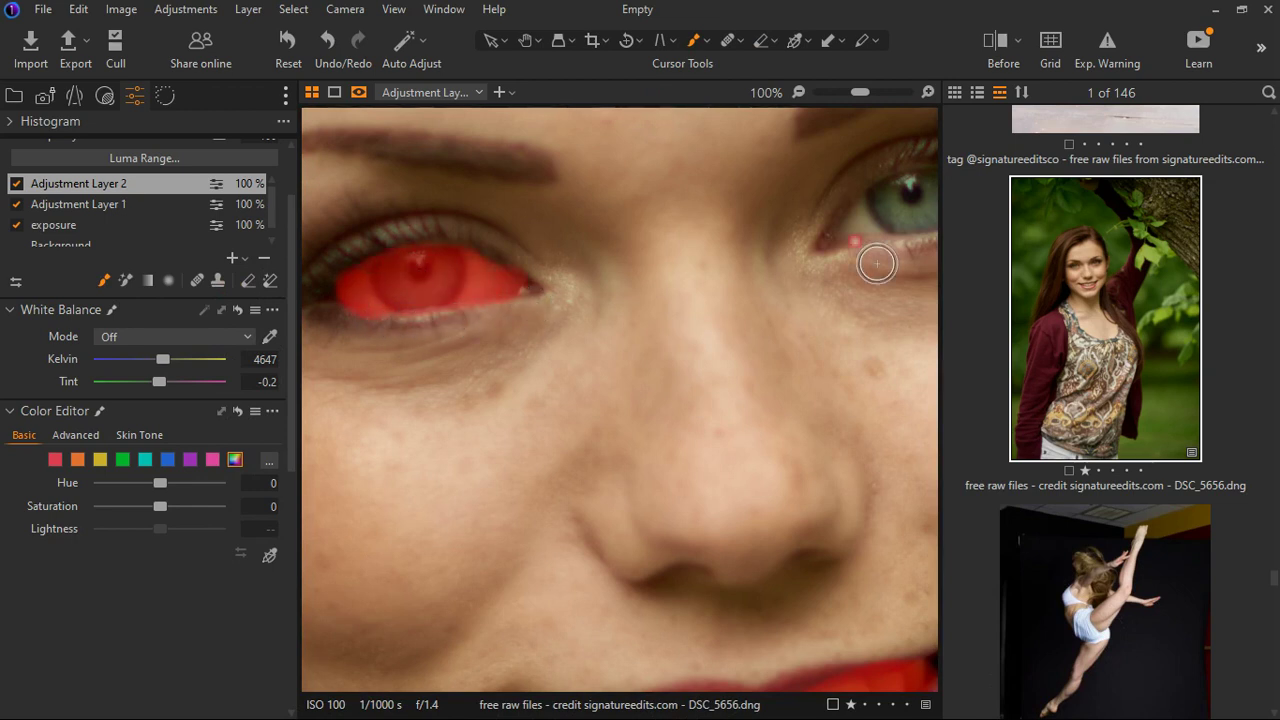
pyautogui.scroll(-1, 874, 263)
pyautogui.scroll(1, 717, 301)
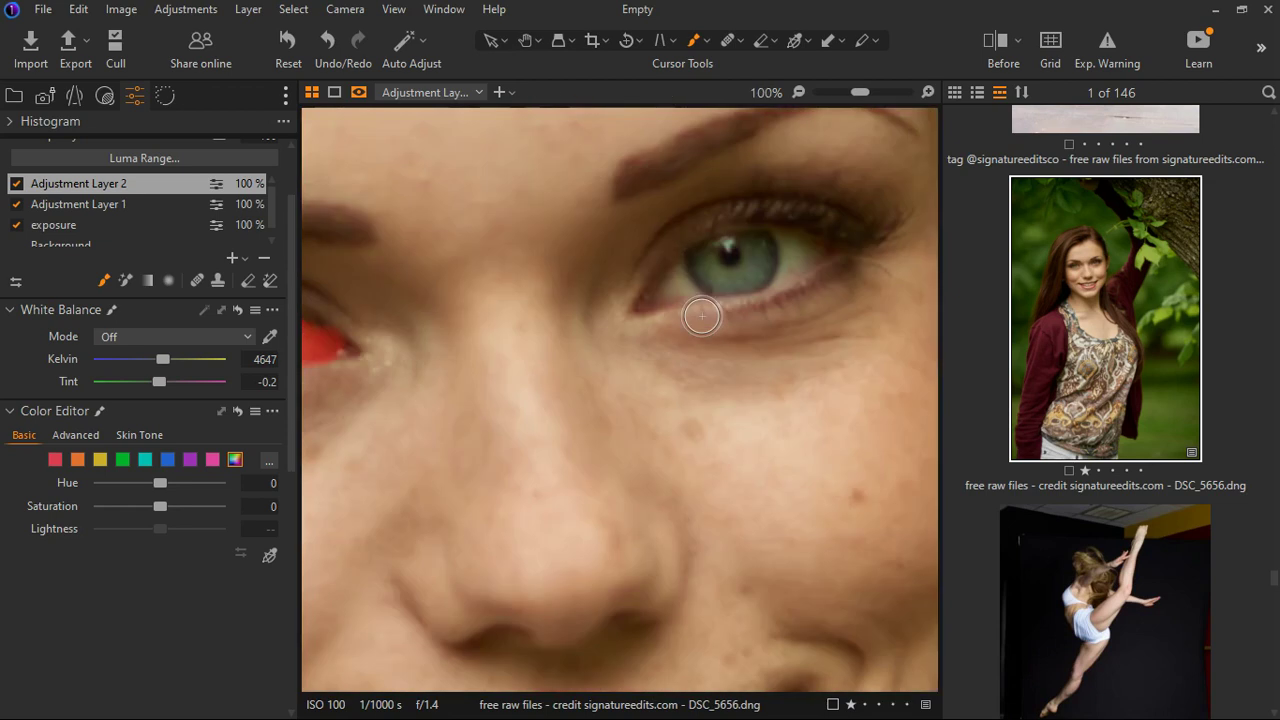
pyautogui.moveTo(700, 315)
pyautogui.mouseDown()
pyautogui.moveTo(767, 278)
pyautogui.moveTo(850, 269)
pyautogui.moveTo(708, 316)
pyautogui.moveTo(712, 293)
pyautogui.moveTo(758, 268)
pyautogui.moveTo(830, 263)
pyautogui.moveTo(757, 300)
pyautogui.mouseUp()
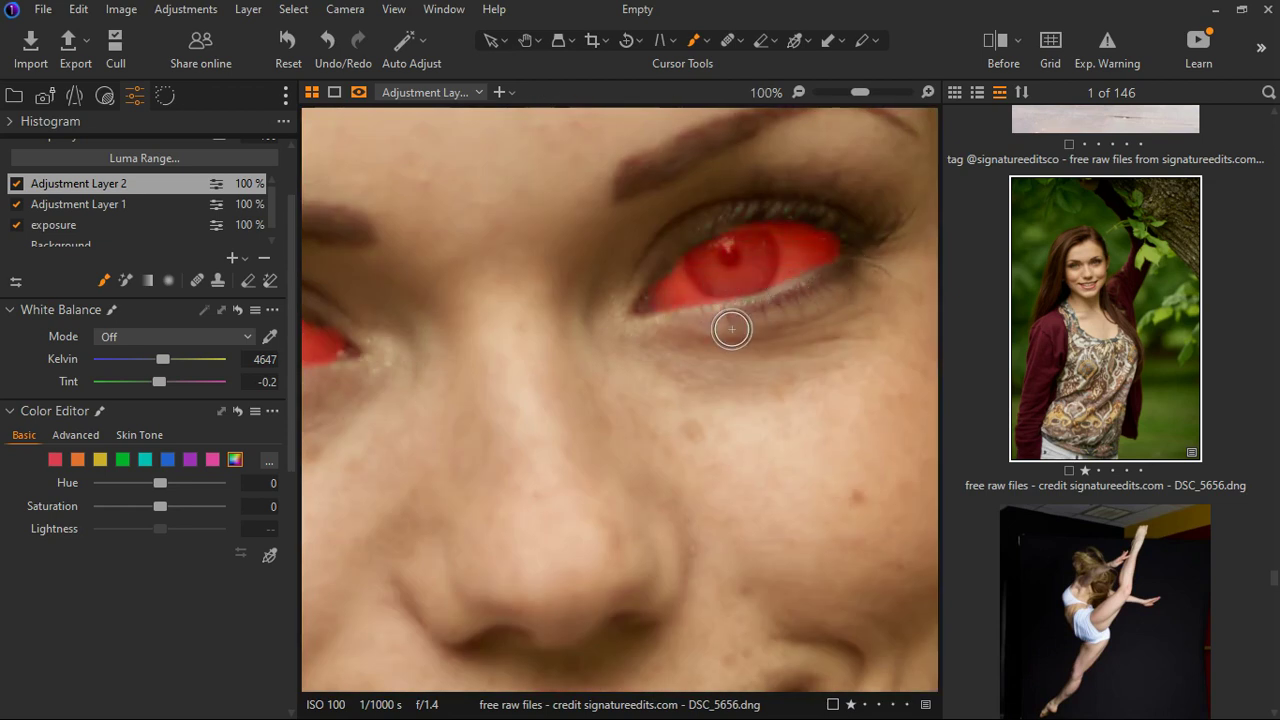
pyautogui.press('m')
# Sample a custom white balance from the teeth for the masked layer and compare the layer off and on.
pyautogui.scroll(-2, 721, 318)
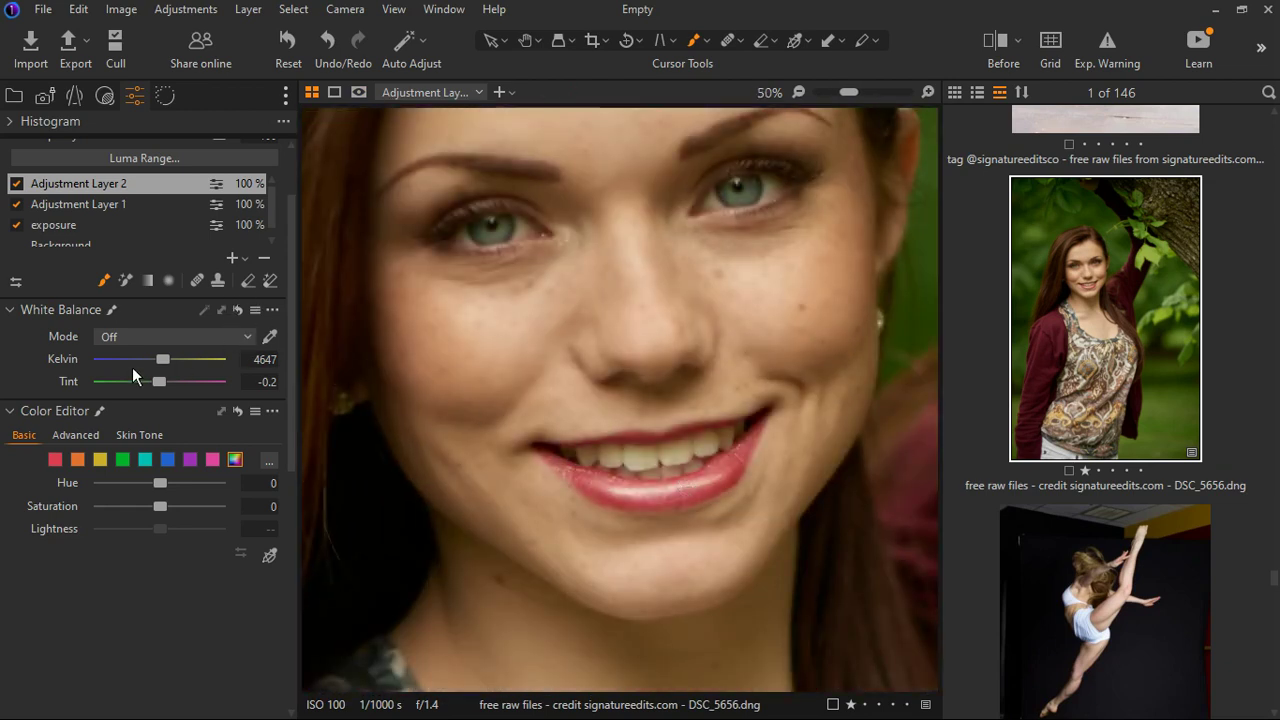
pyautogui.press('m')
pyautogui.press('m')
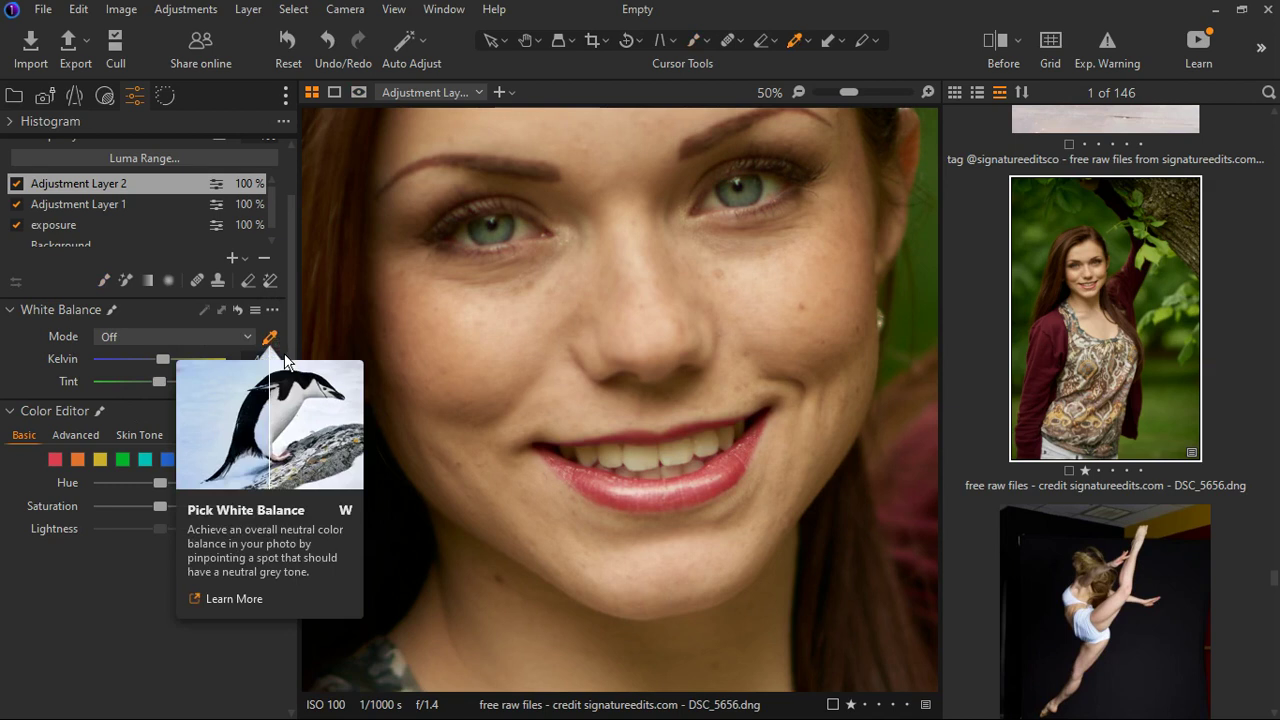
pyautogui.press('h')
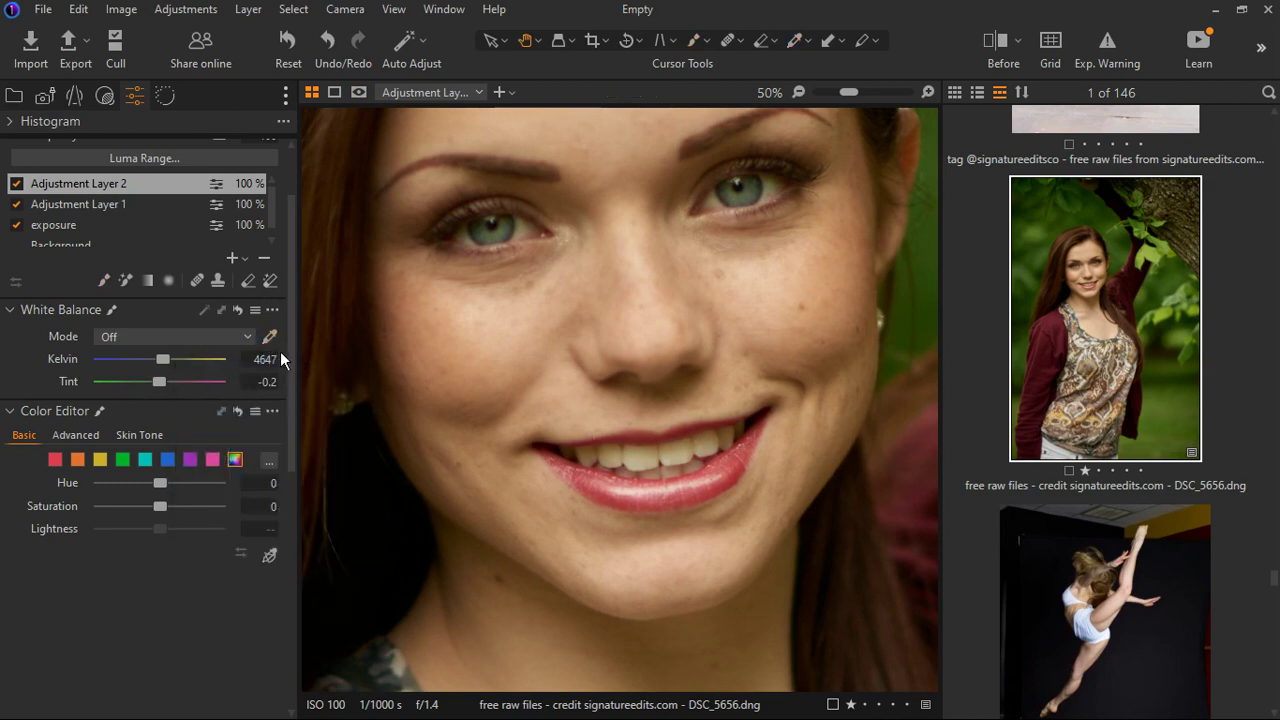
pyautogui.click(650, 475)
pyautogui.click(16, 184)
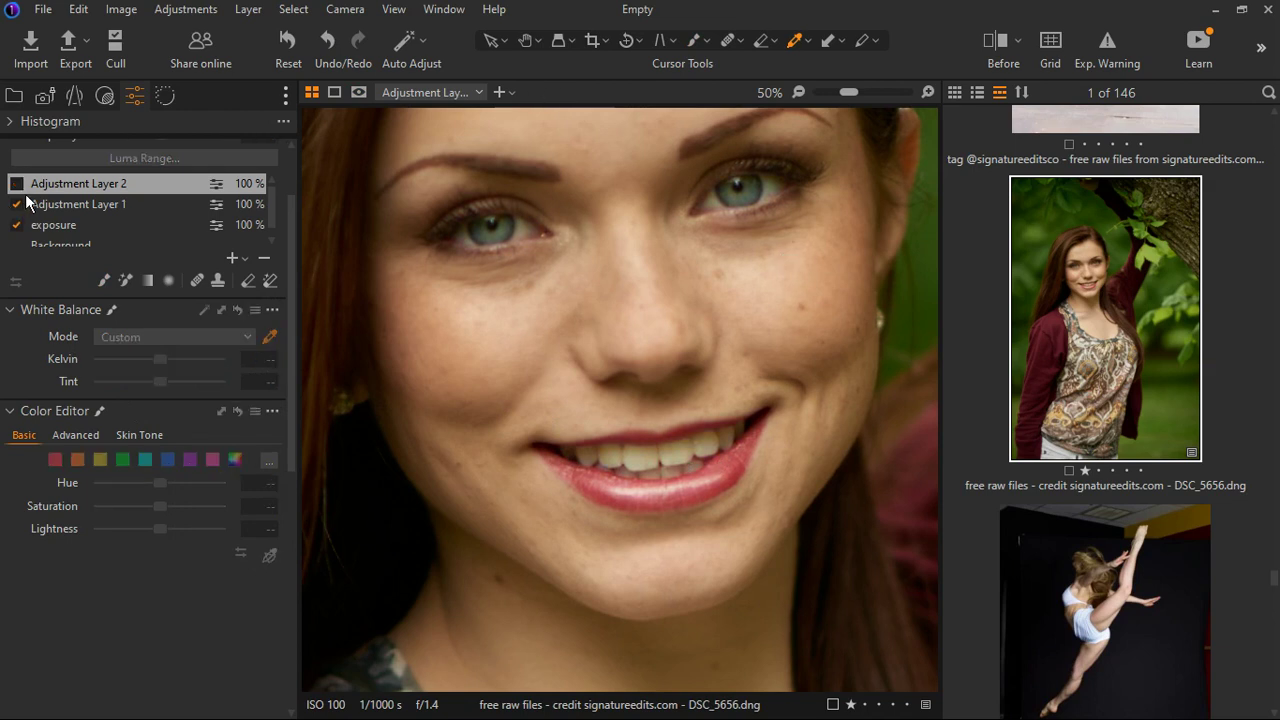
pyautogui.click(16, 184)
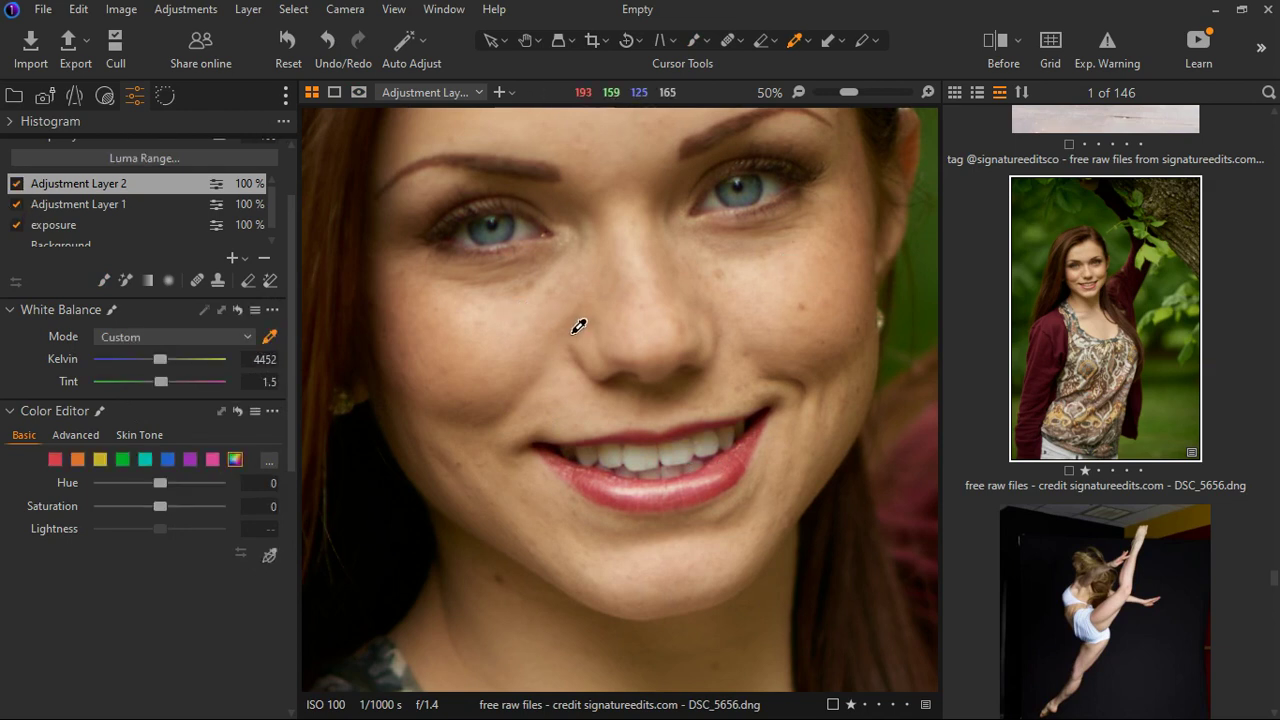
pyautogui.click(9, 411)
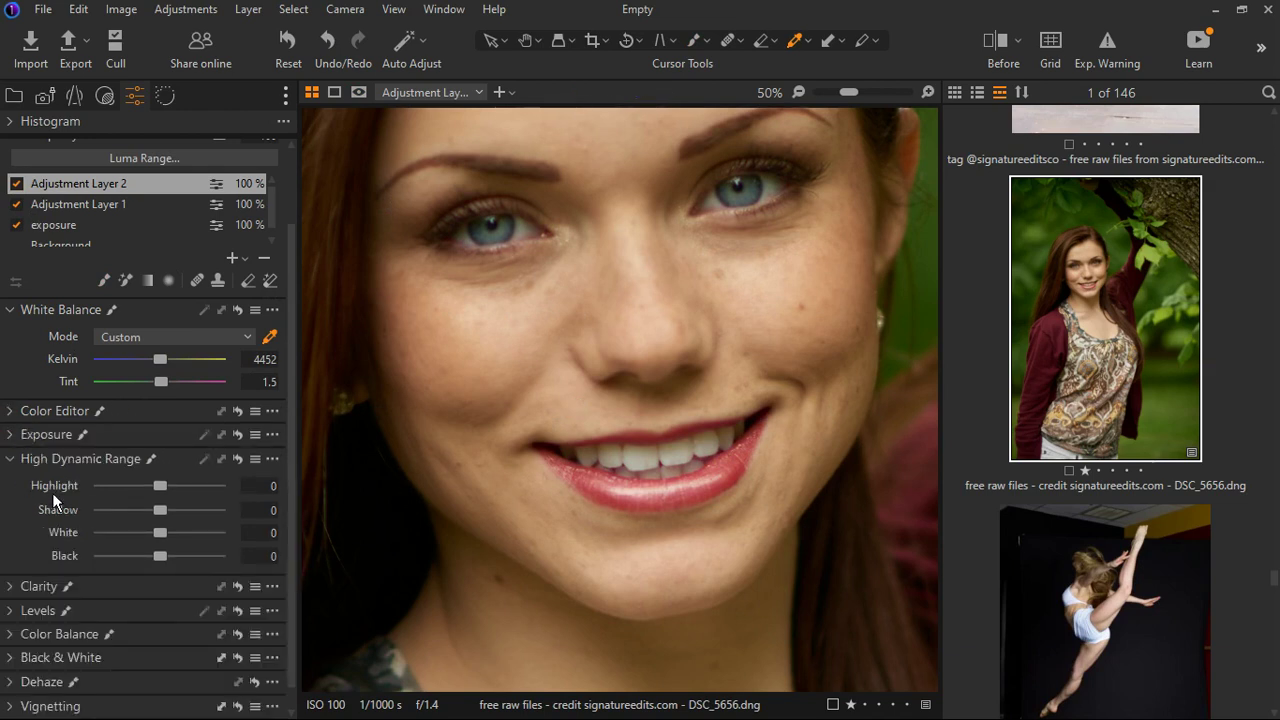
# Set the saturation of the teeth and eyes layer to -52 in the Exposure tool.
pyautogui.click(12, 434)
pyautogui.scroll(-1, 123, 497)
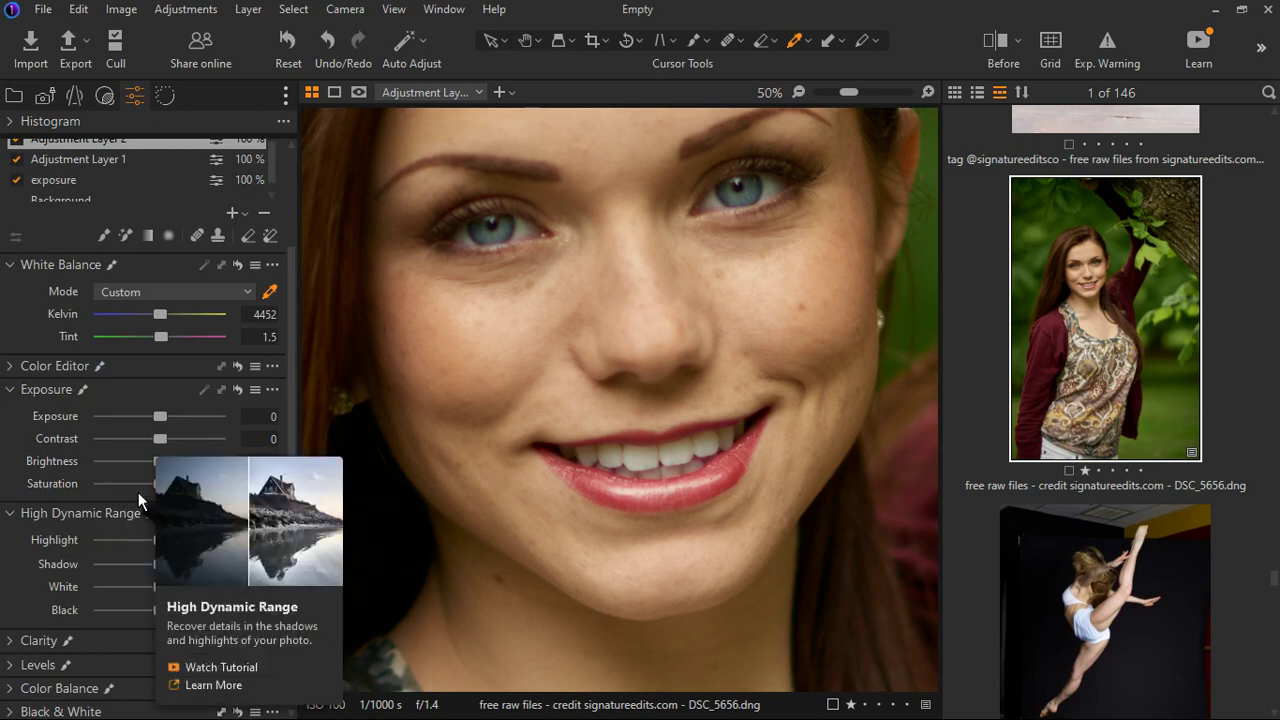
pyautogui.moveTo(170, 493); pyautogui.dragTo(138, 495)
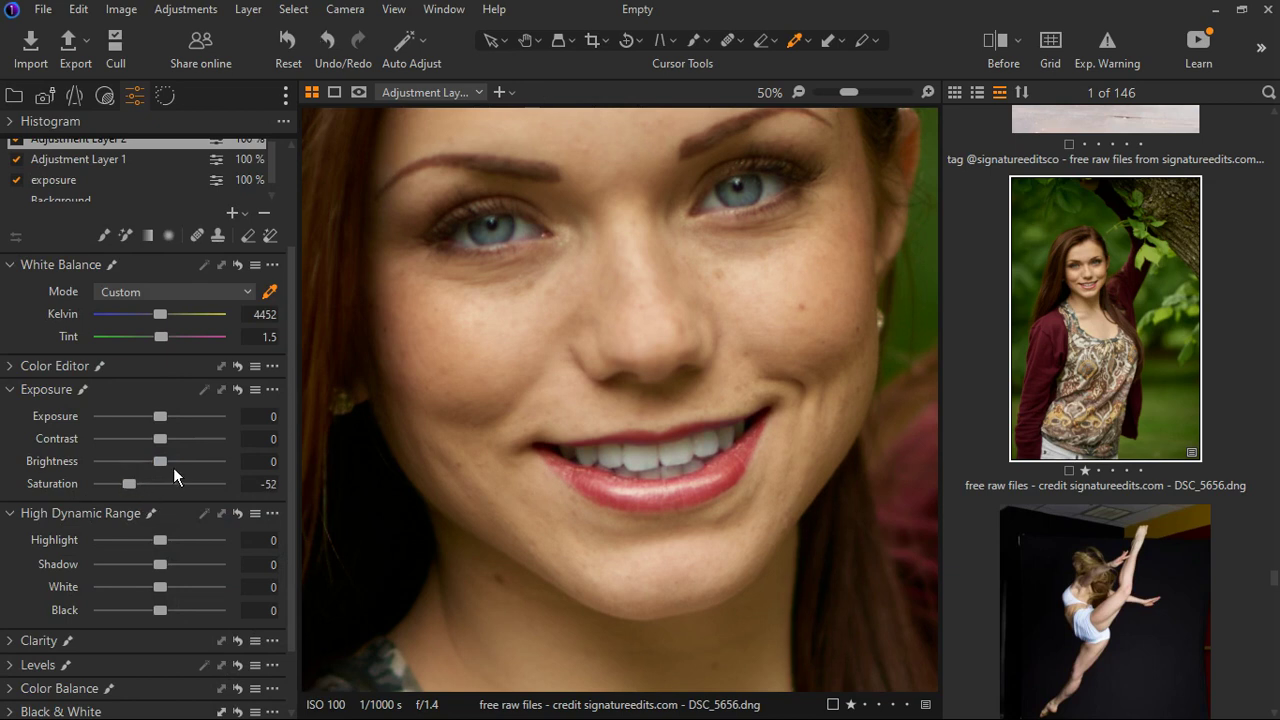
# Try brightness 1 and highlight 24 on the teeth and eyes layer, and reset both values to 0.
pyautogui.moveTo(175, 466); pyautogui.dragTo(176, 465)
pyautogui.moveTo(170, 552); pyautogui.dragTo(185, 549)
pyautogui.hotkey('ctrl', '0')
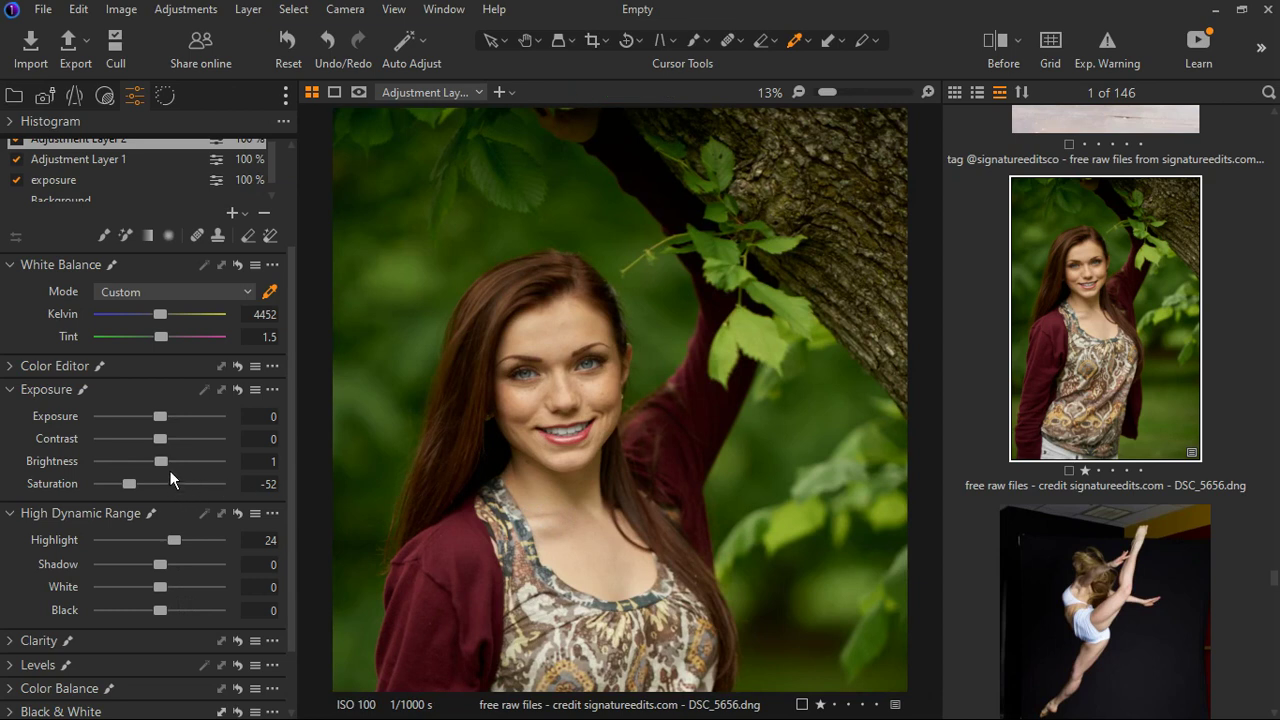
pyautogui.moveTo(169, 470); pyautogui.dragTo(159, 472)
pyautogui.doubleClick(181, 549)
pyautogui.click(28, 160)
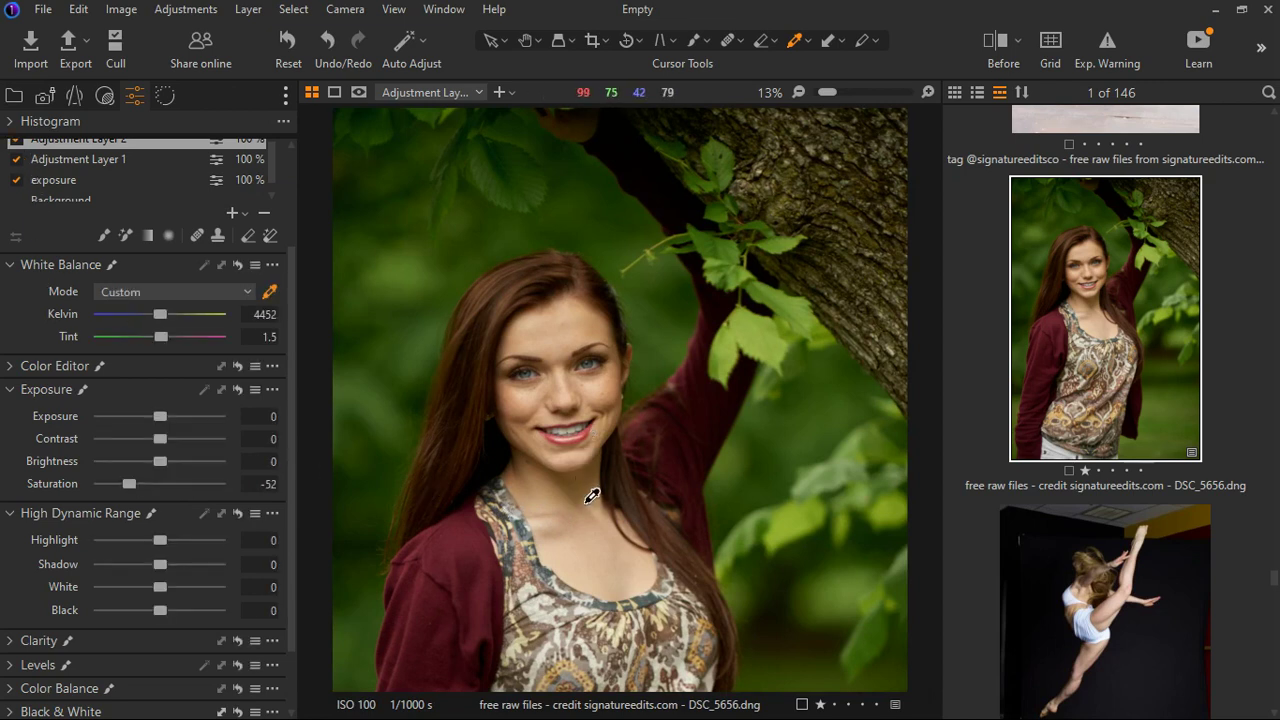
# Add a new empty adjustment layer above the teeth and eyes layer.
pyautogui.scroll(3, 591, 488)
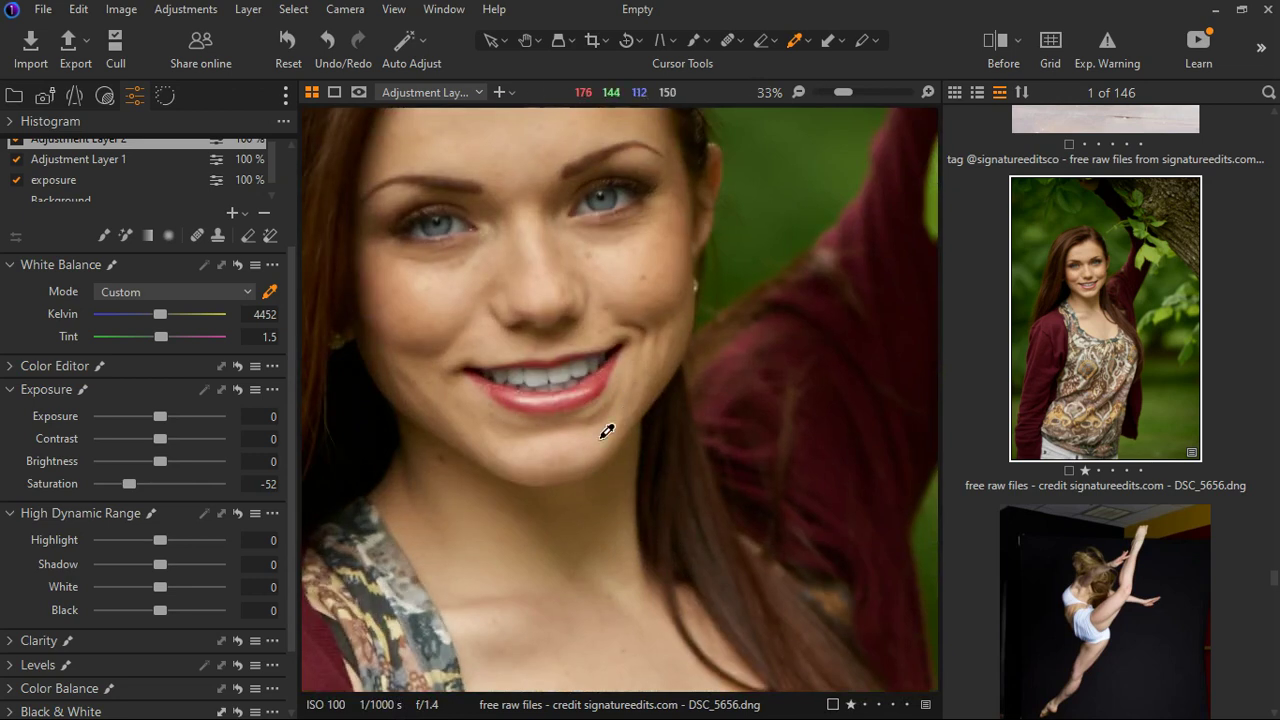
pyautogui.scroll(-1, 597, 449)
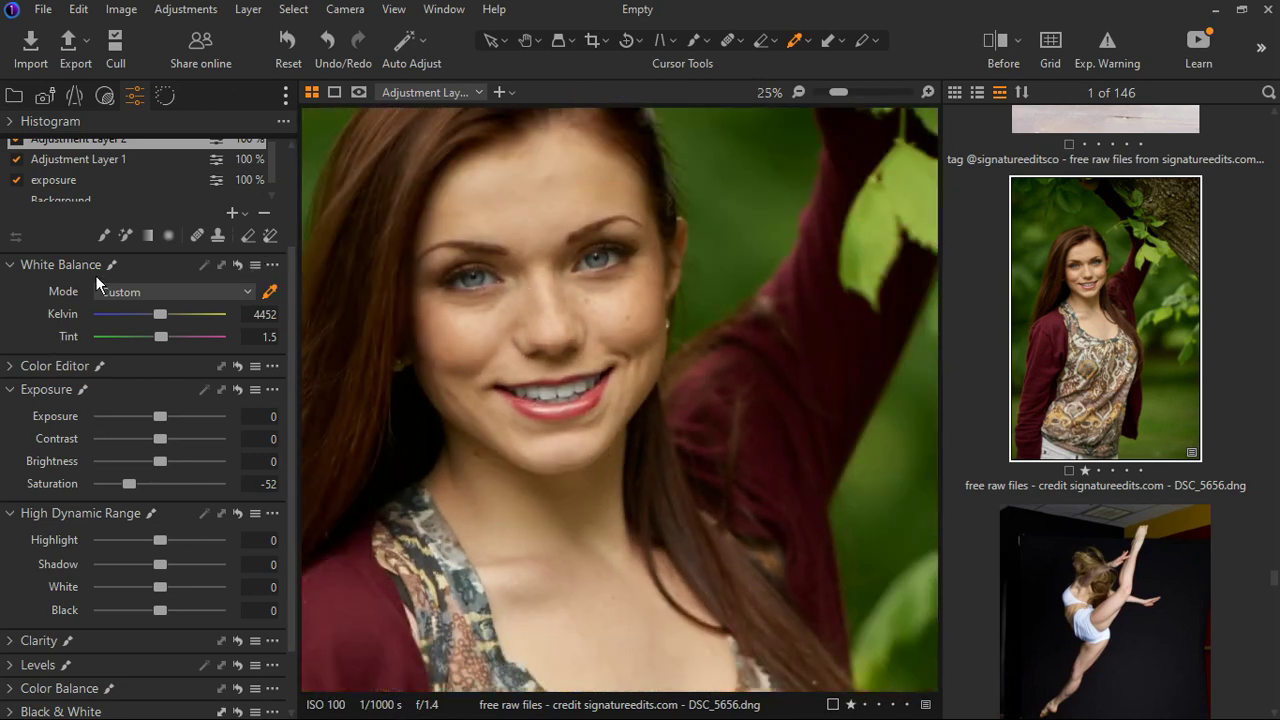
pyautogui.scroll(1, 95, 275)
pyautogui.scroll(1, 55, 194)
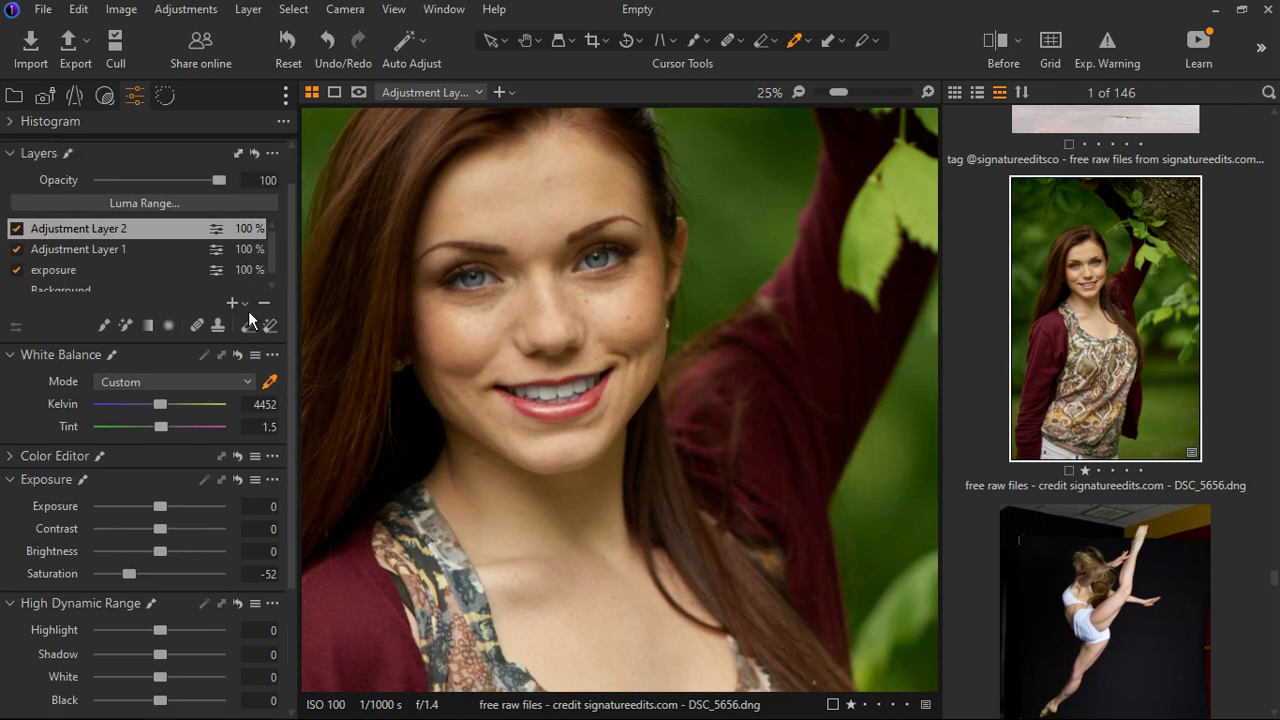
pyautogui.click(240, 303)
pyautogui.click(287, 327)
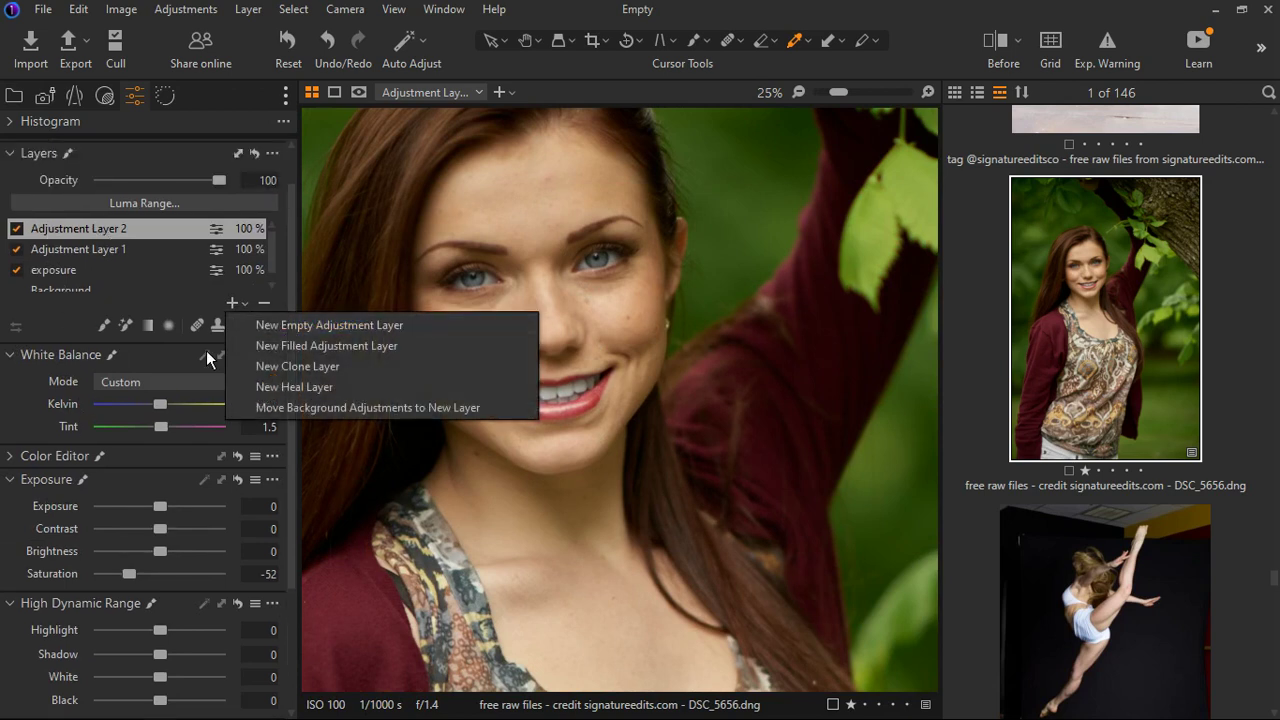
# Mask the skin with one Magic Brush stroke from the forehead over the cheek and neck to the chest, and hide the mask overlay.
pyautogui.click(113, 331)
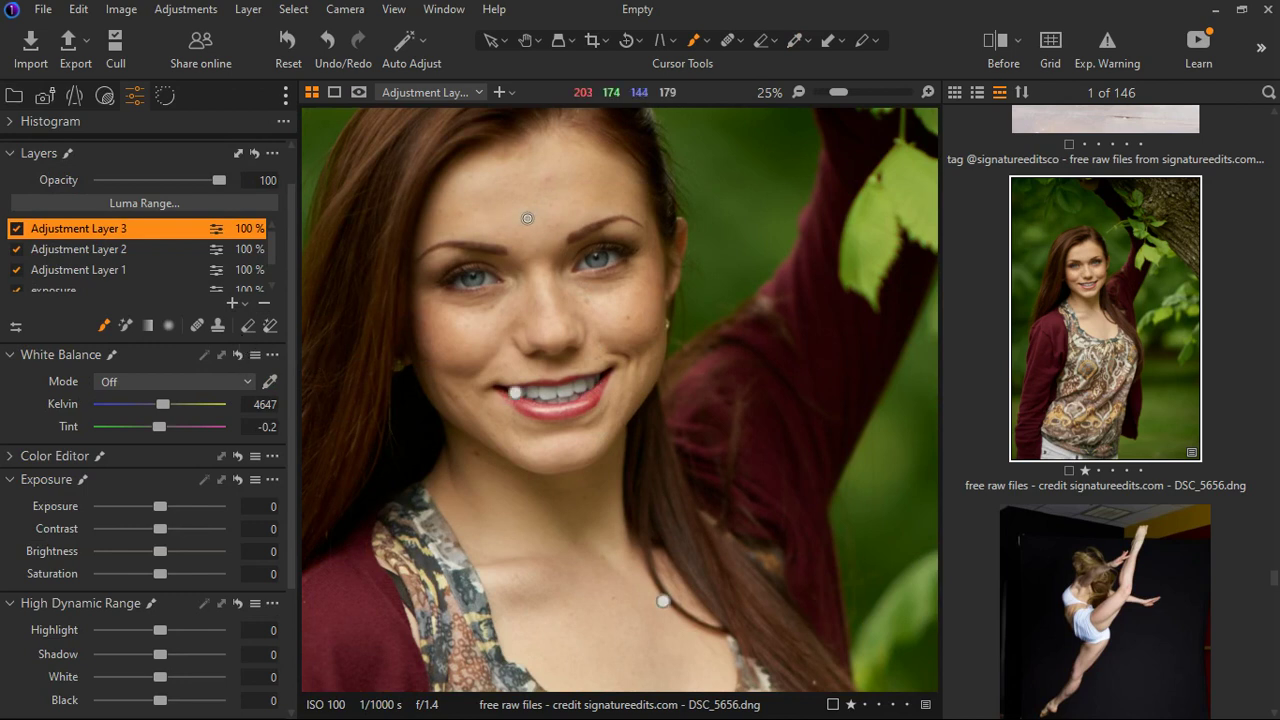
pyautogui.hotkey('shift', 'b')
pyautogui.moveTo(519, 207); pyautogui.dragTo(615, 637)
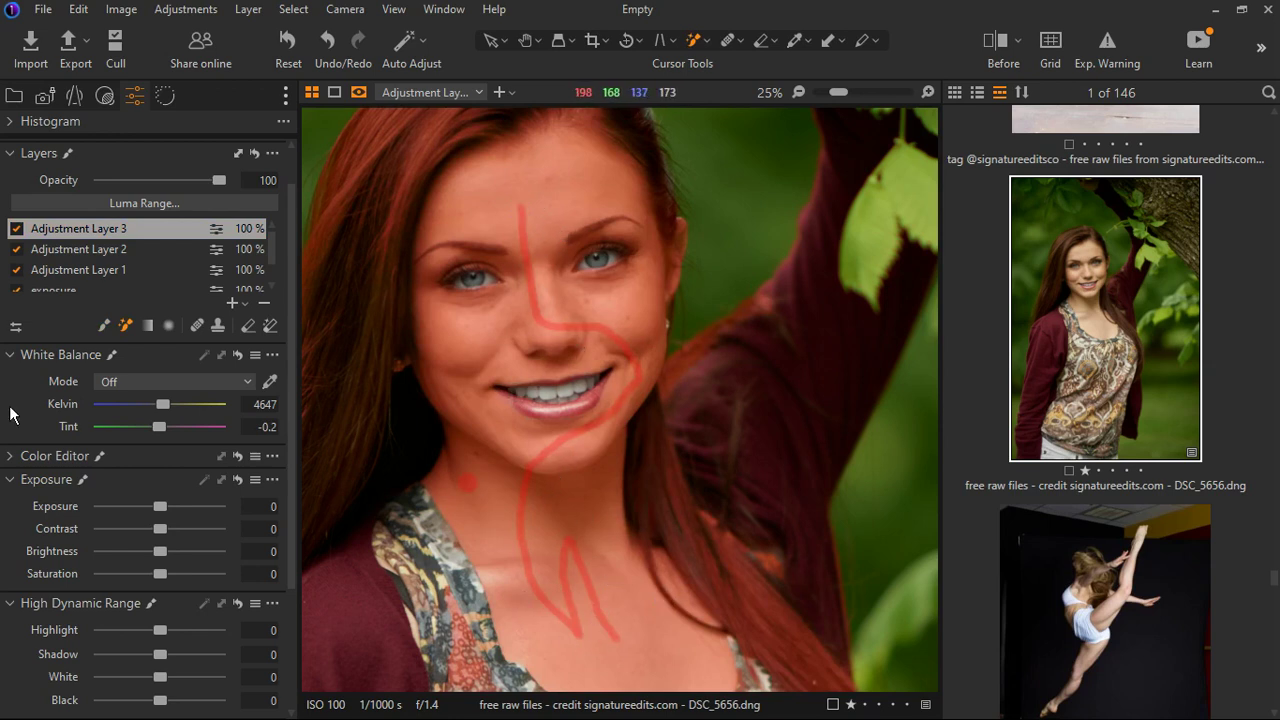
pyautogui.click(12, 480)
pyautogui.click(20, 504)
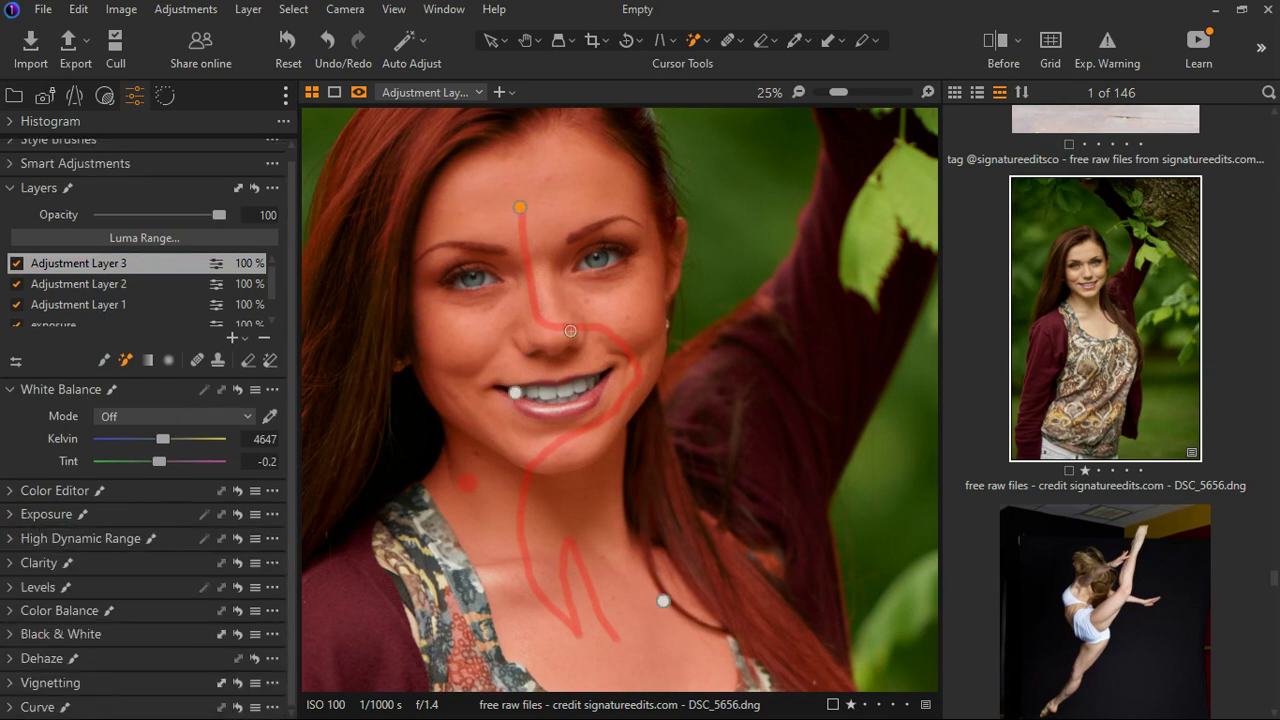
pyautogui.press('m')
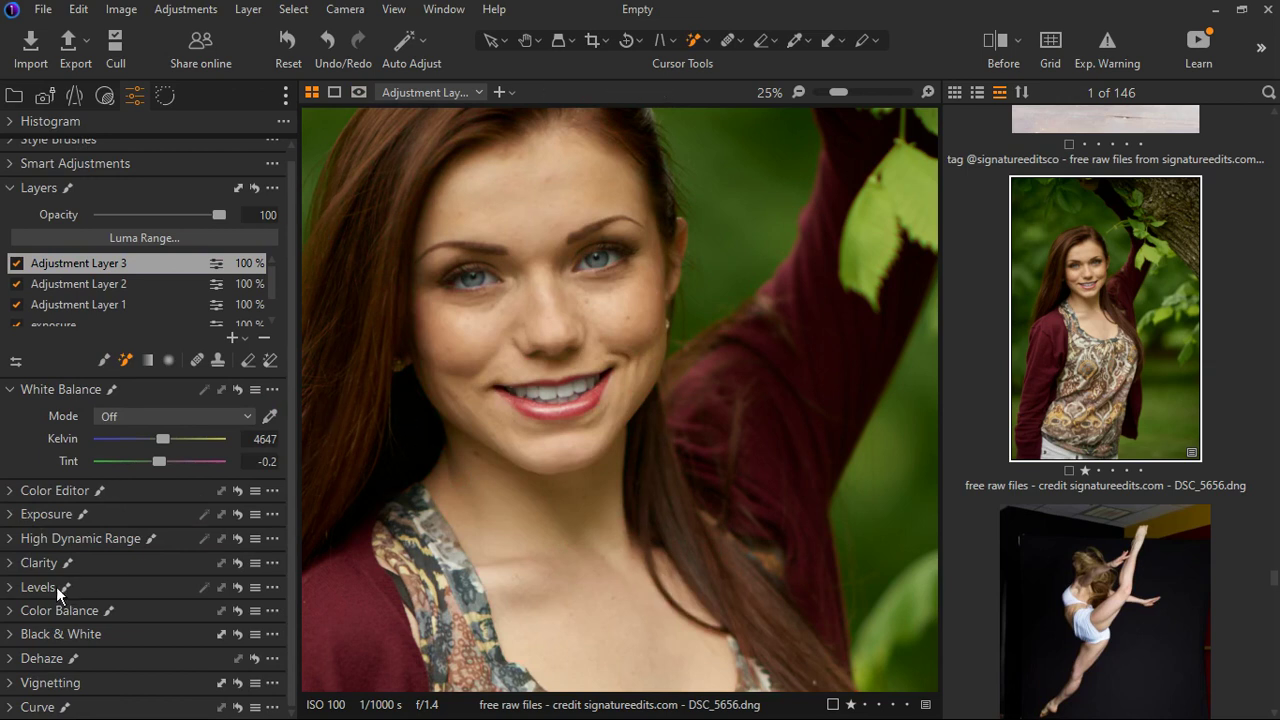
# Sample the skin color from the woman's face for the Color Editor's Skin Tone correction on the skin layer.
pyautogui.click(12, 490)
pyautogui.click(140, 481)
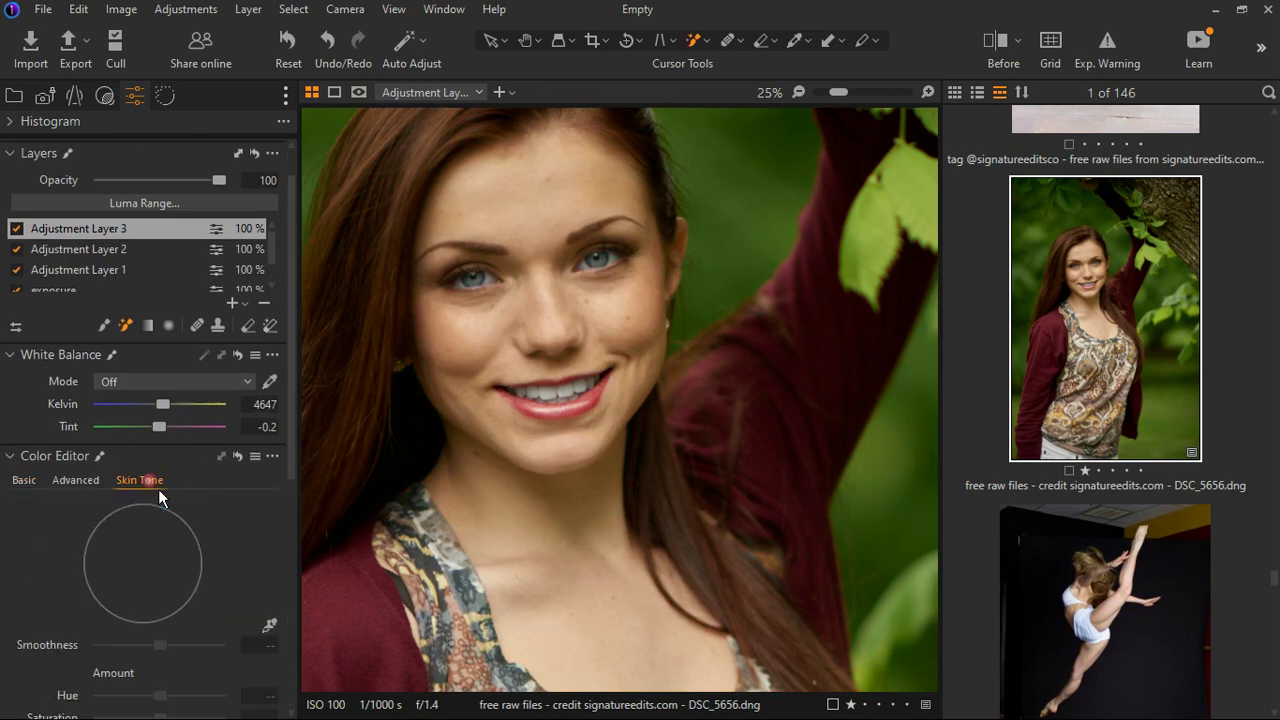
pyautogui.click(269, 627)
pyautogui.click(612, 590)
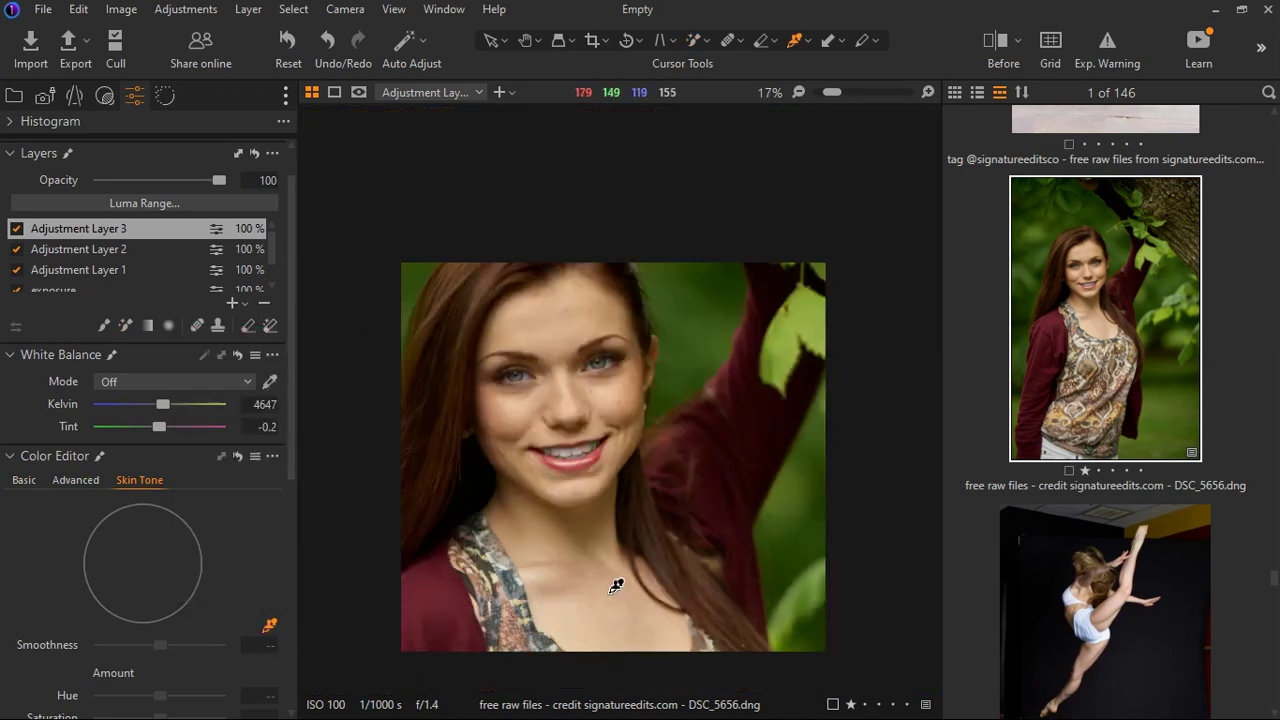
pyautogui.scroll(2, 615, 575)
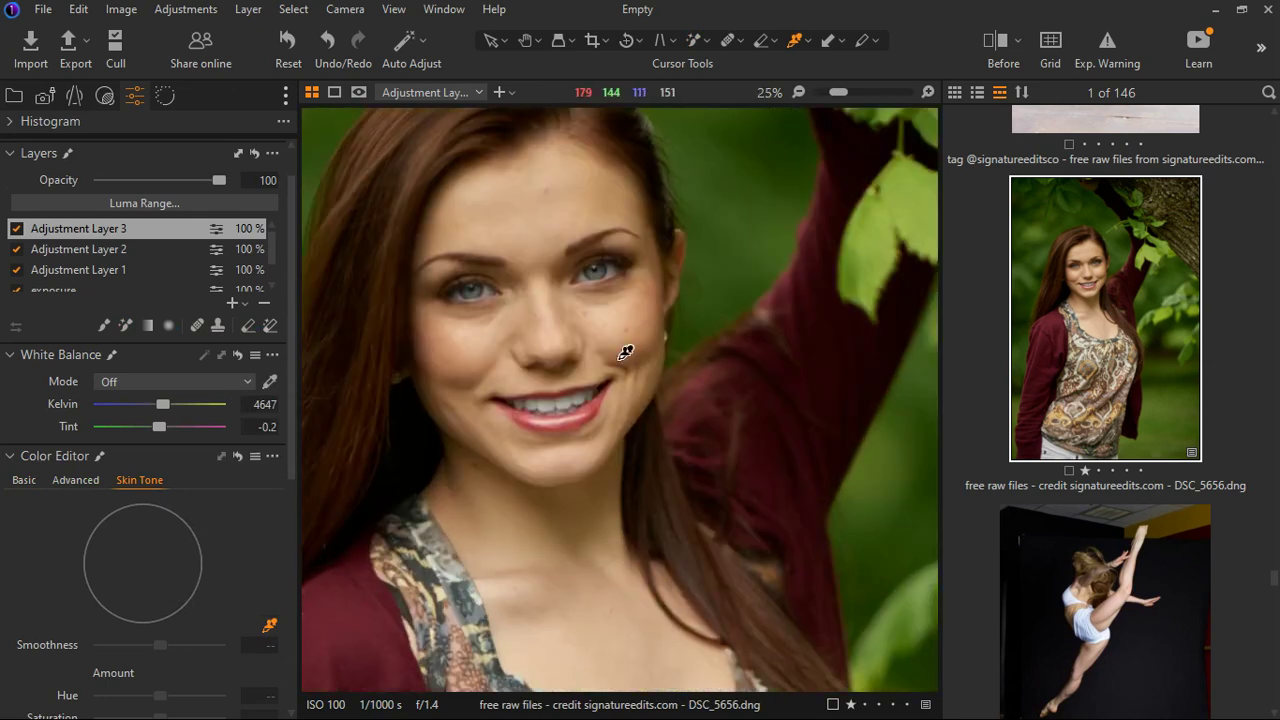
pyautogui.scroll(1, 625, 352)
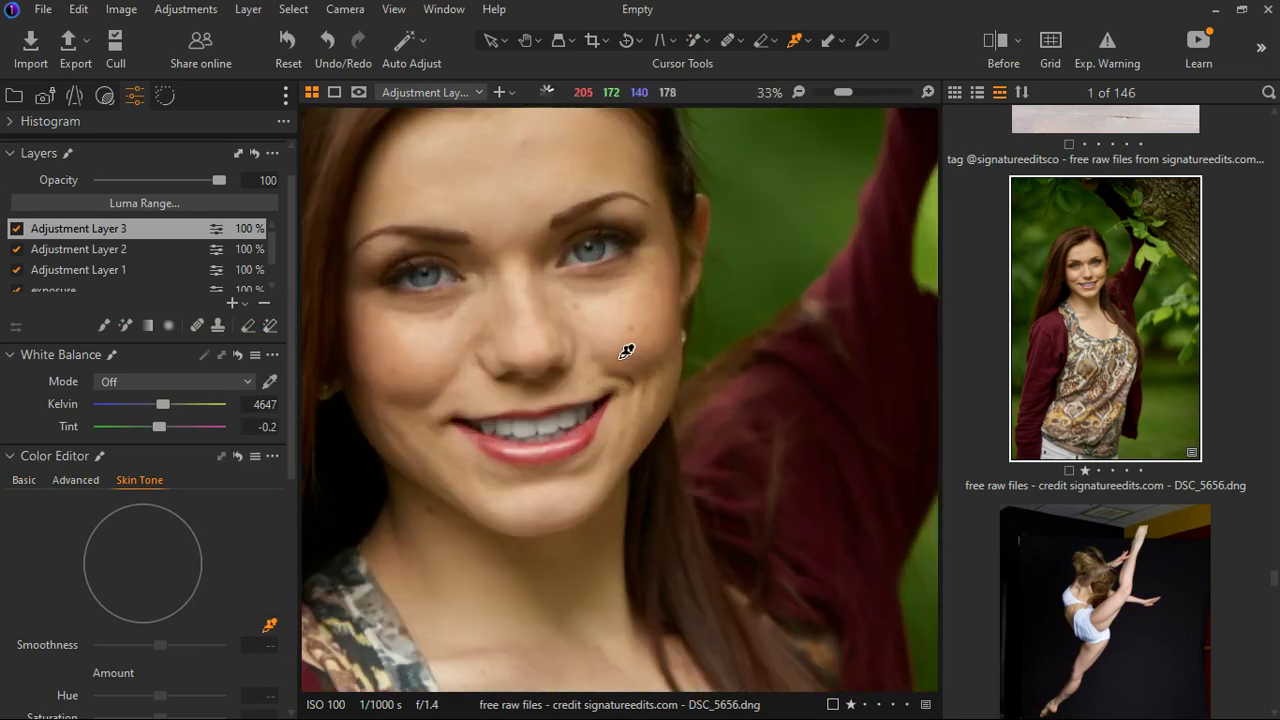
pyautogui.click(666, 300)
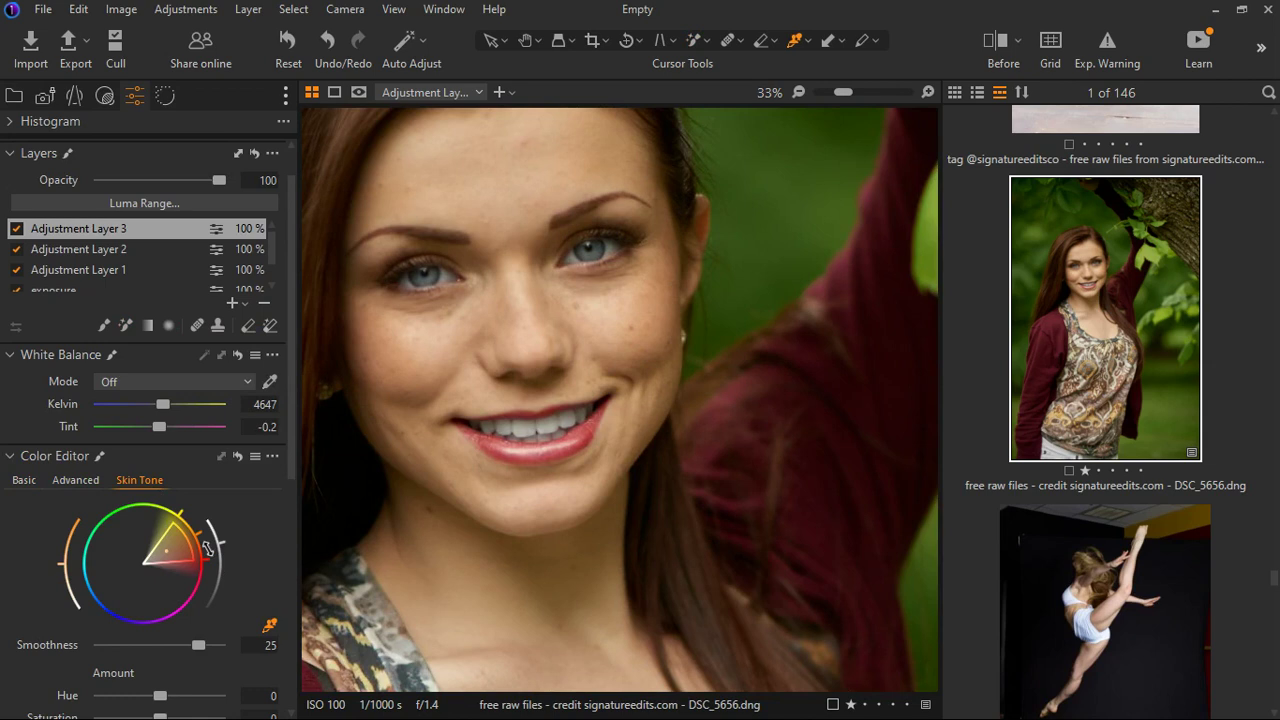
# Even out the skin tone by setting the uniformity hue to 64 and the uniformity saturation to 54.
pyautogui.scroll(-4, 199, 582)
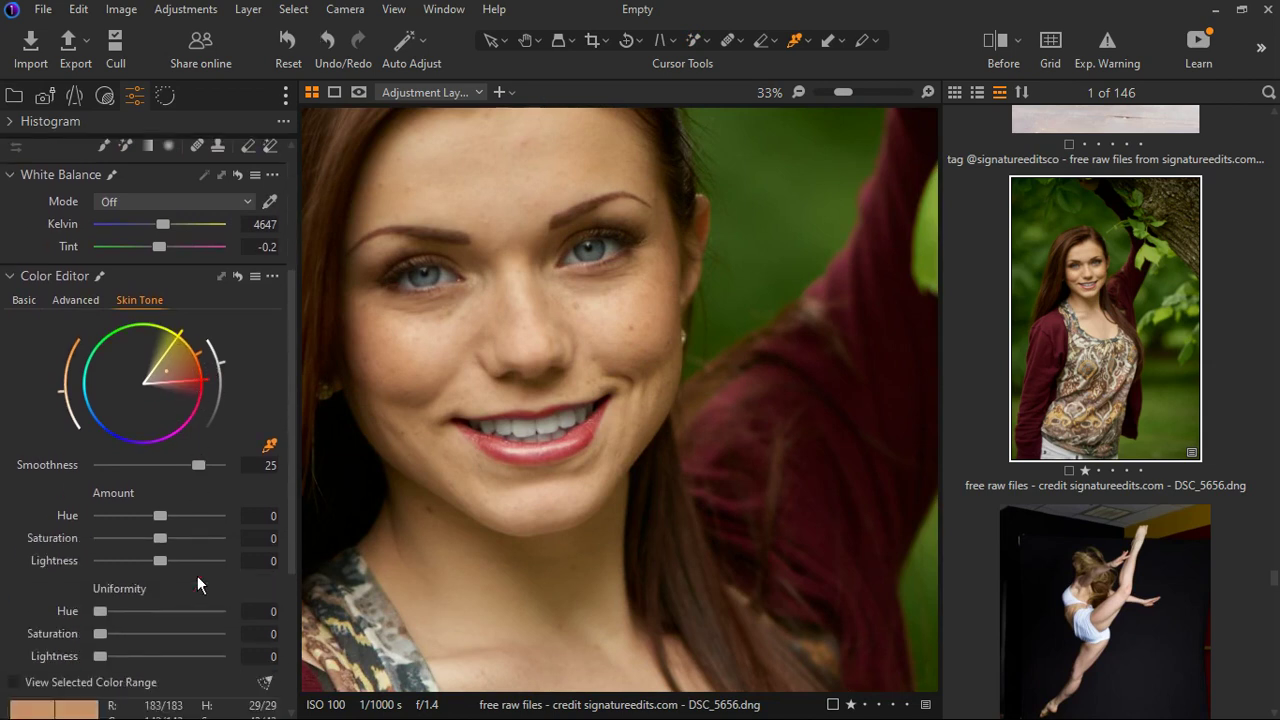
pyautogui.moveTo(115, 621); pyautogui.dragTo(189, 625)
pyautogui.moveTo(118, 647); pyautogui.dragTo(168, 646)
pyautogui.scroll(-2, 443, 551)
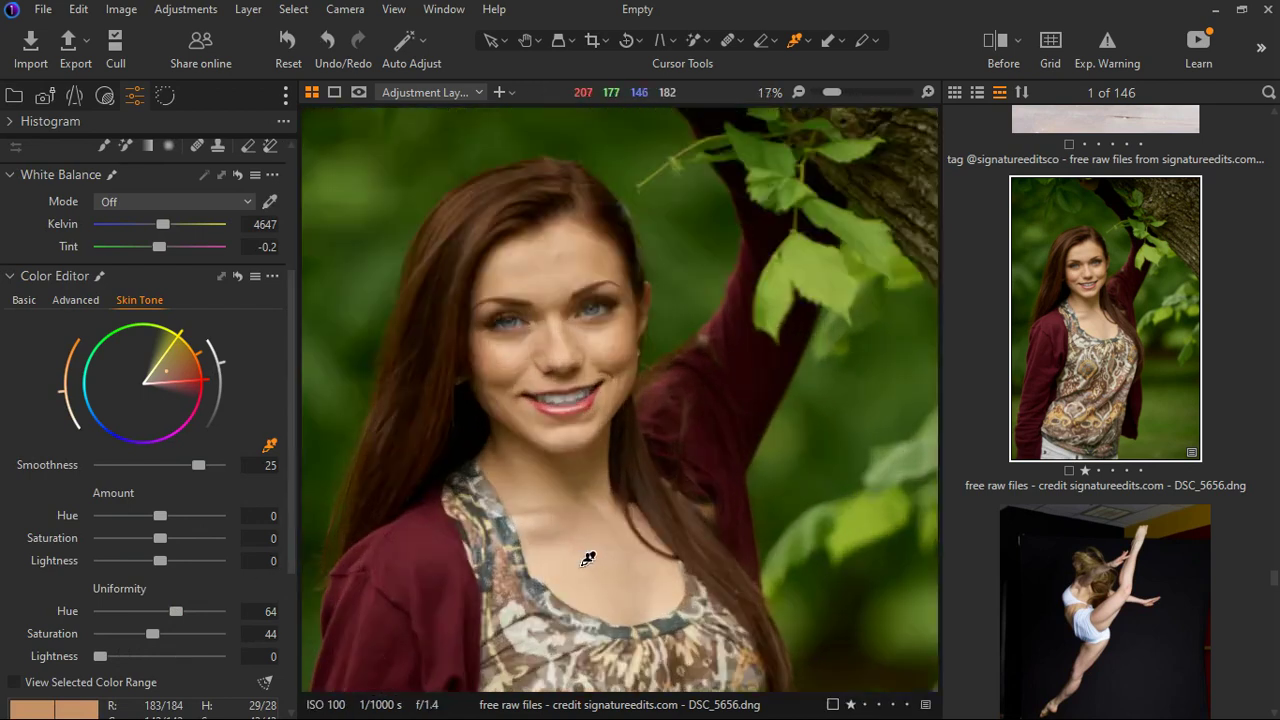
pyautogui.click(166, 640)
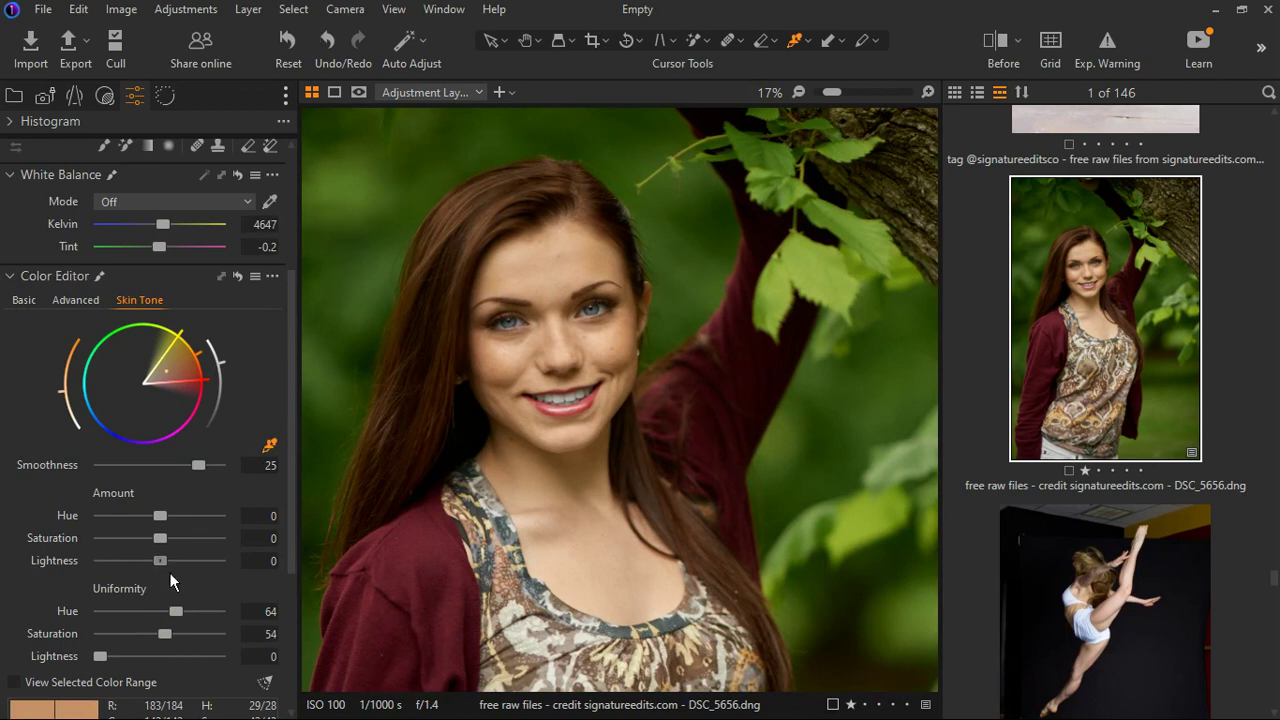
# Set the skin tone amounts to hue -5, saturation 5.2 and lightness -2, and check the whole portrait.
pyautogui.moveTo(169, 572); pyautogui.dragTo(157, 576)
pyautogui.moveTo(167, 546); pyautogui.dragTo(177, 546)
pyautogui.moveTo(172, 526); pyautogui.dragTo(260, 530)
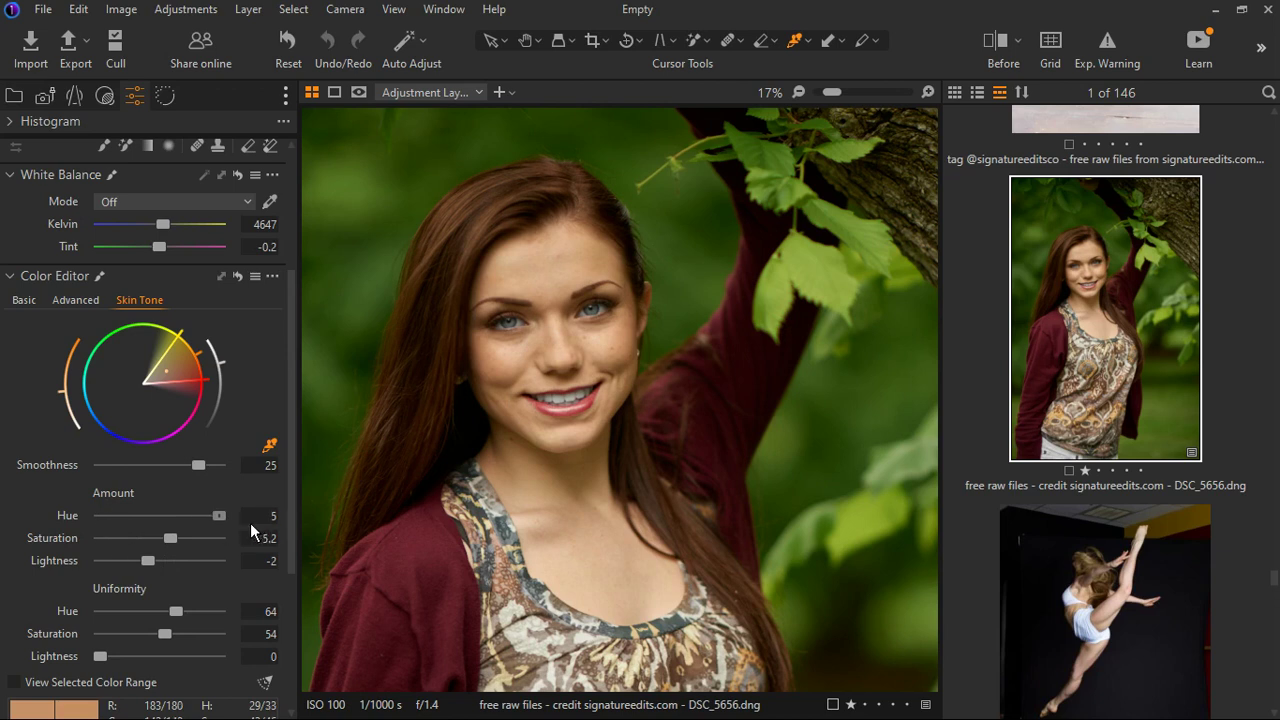
pyautogui.moveTo(250, 523); pyautogui.dragTo(104, 526)
pyautogui.doubleClick(630, 502)
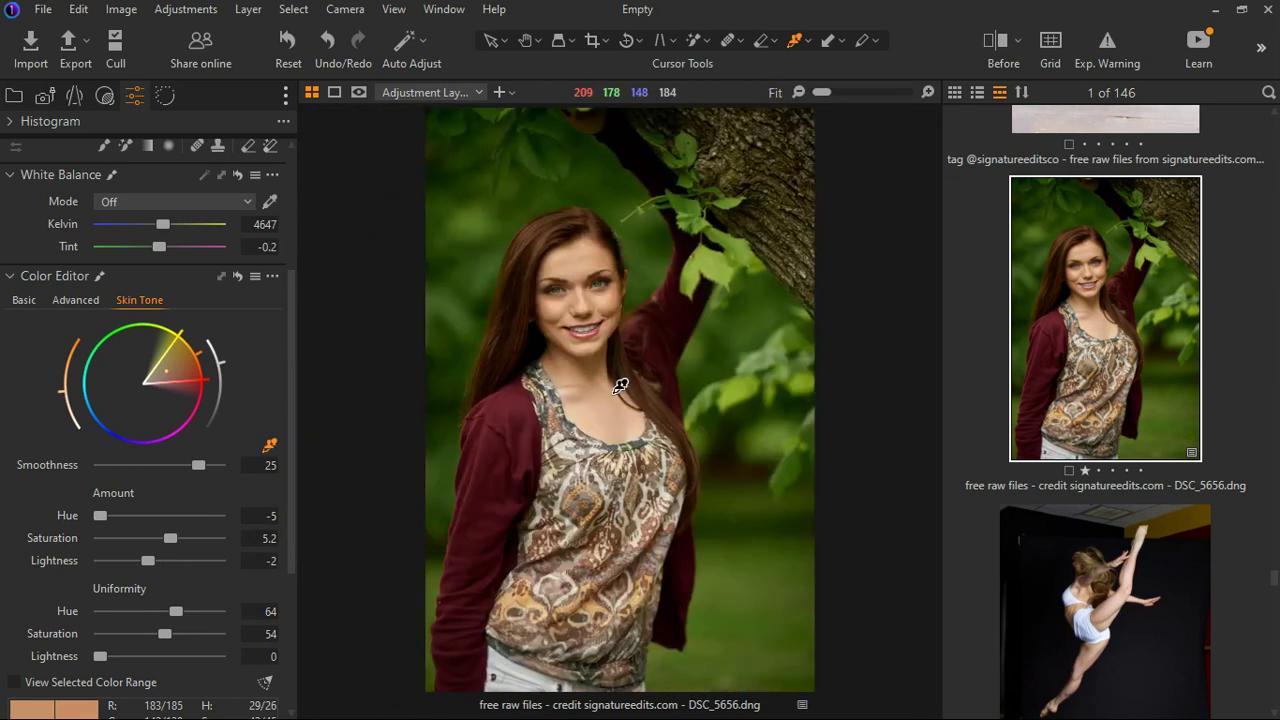
pyautogui.doubleClick(630, 330)
pyautogui.doubleClick(630, 330)
# Add a new filled adjustment layer and switch its Color Editor to Basic mode.
pyautogui.scroll(3, 238, 351)
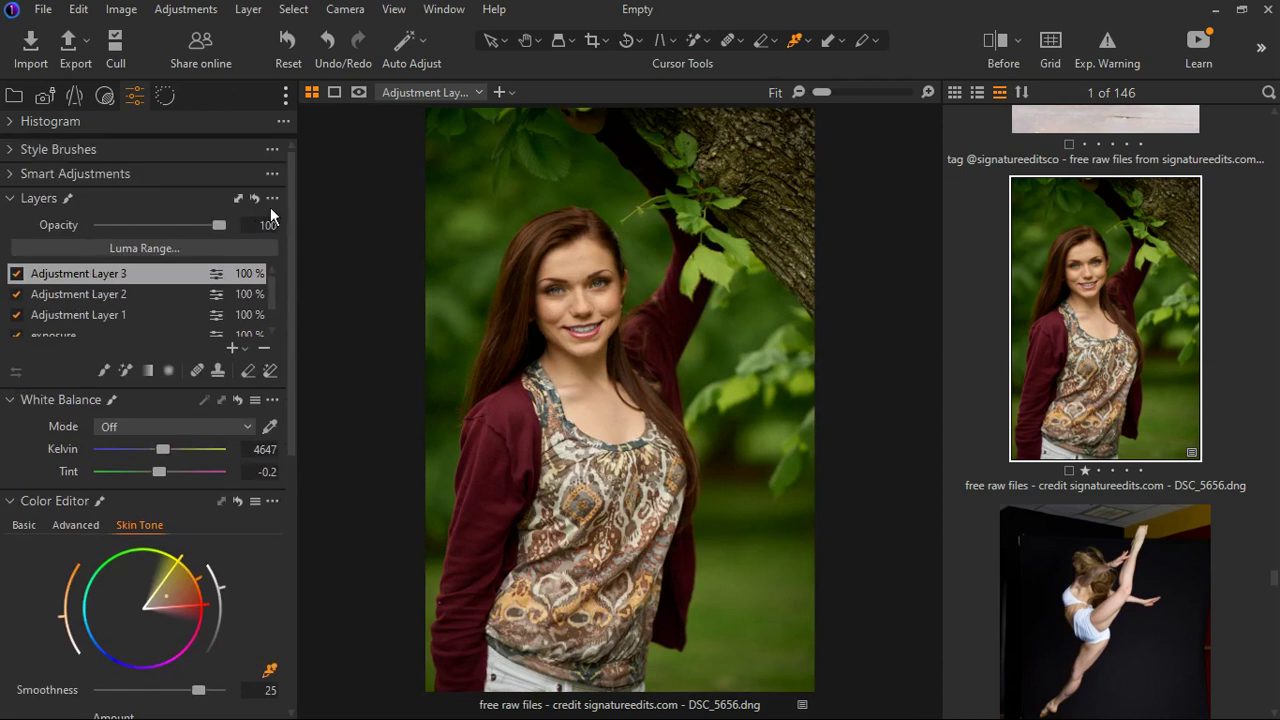
pyautogui.rightClick(256, 368)
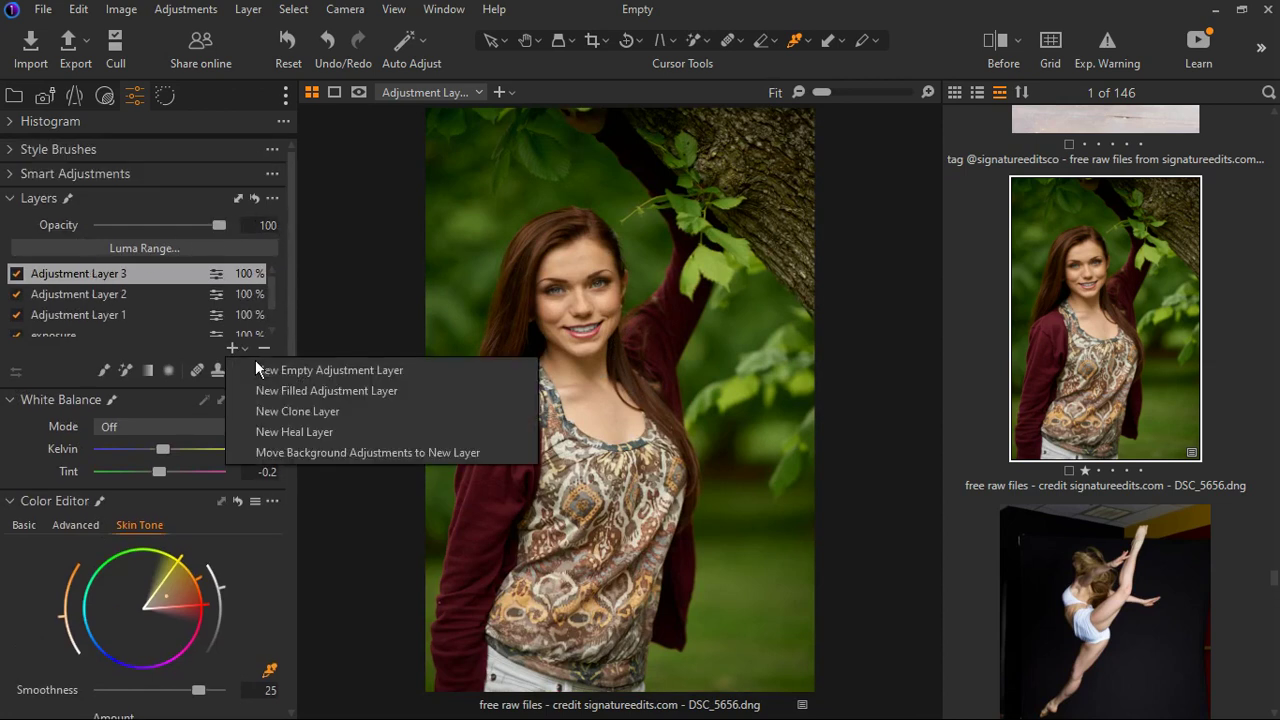
pyautogui.click(320, 397)
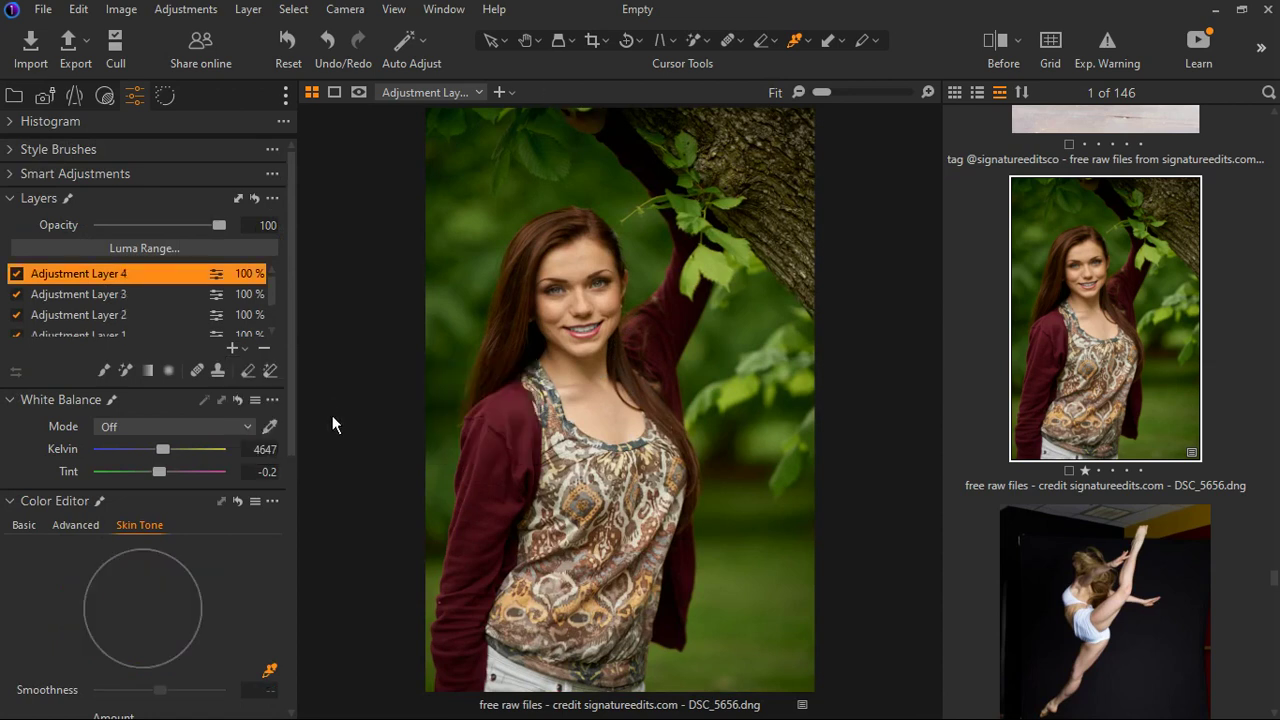
pyautogui.click(24, 204)
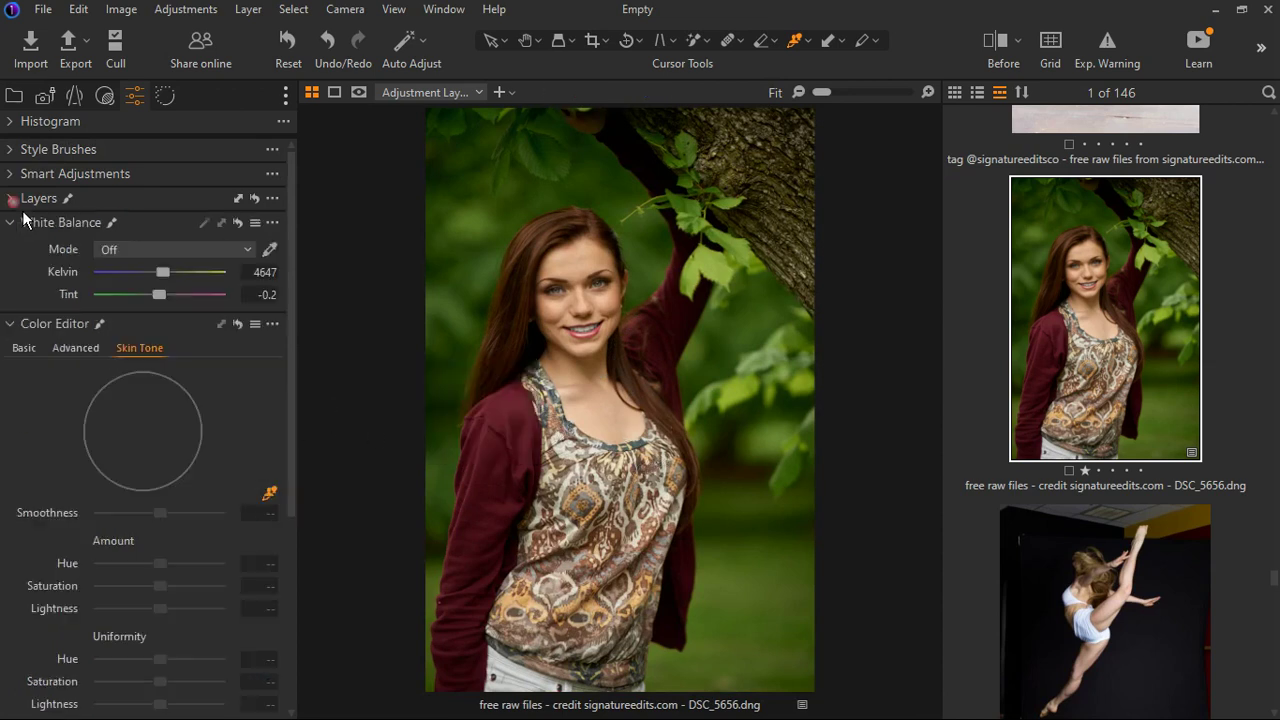
pyautogui.click(26, 349)
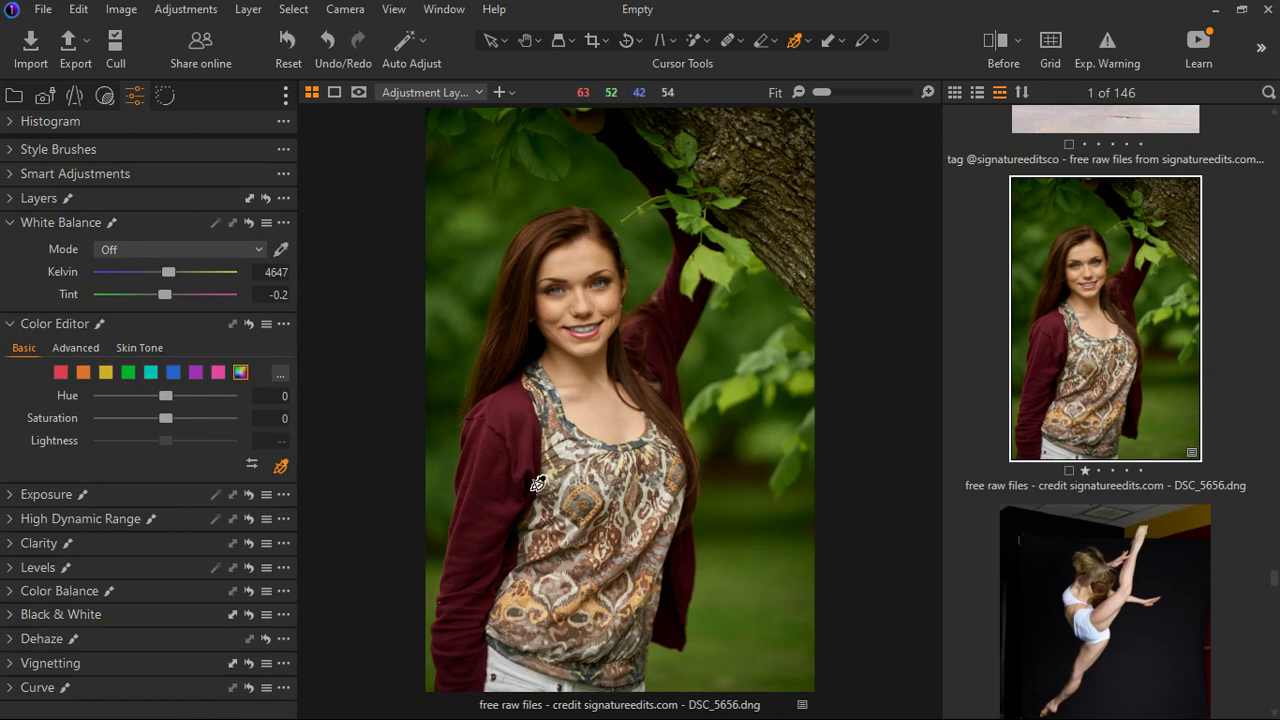
# Pick the red of the cardigan in the photo and raise its saturation to about 33.
pyautogui.click(520, 430)
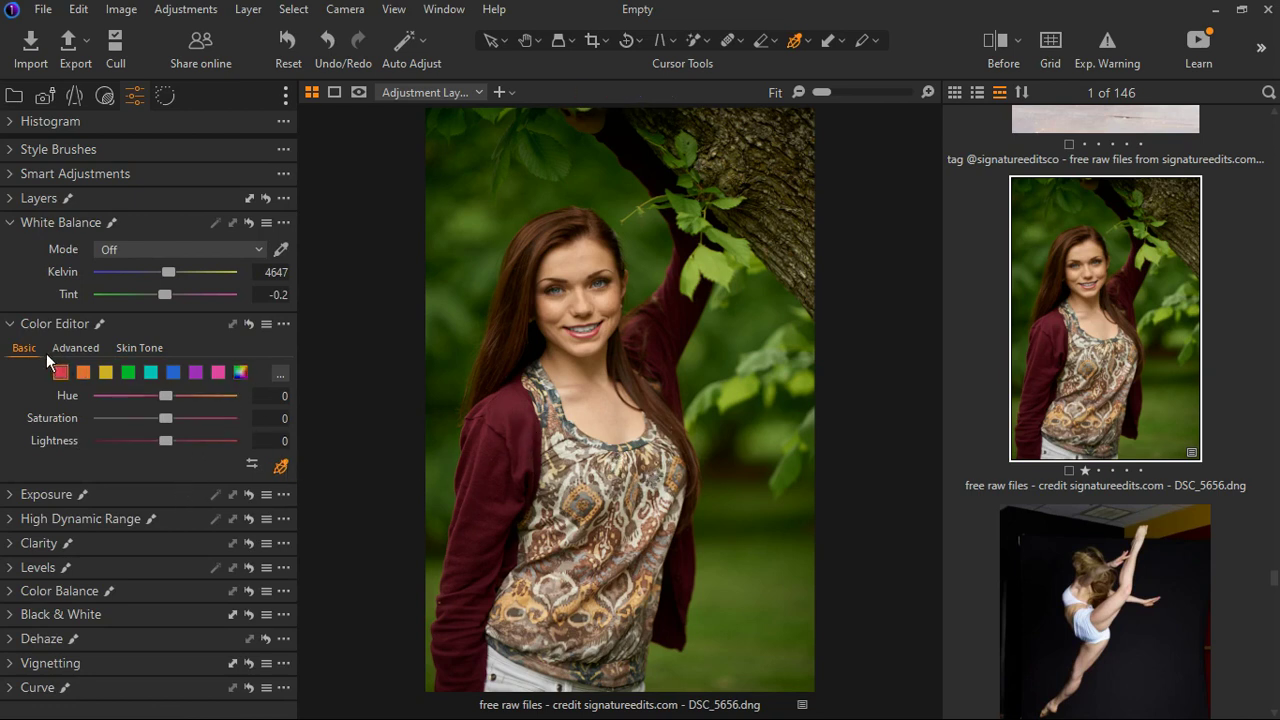
pyautogui.moveTo(181, 428)
pyautogui.mouseDown()
pyautogui.moveTo(217, 426)
pyautogui.moveTo(183, 426)
pyautogui.moveTo(216, 396)
pyautogui.moveTo(171, 408)
pyautogui.mouseUp()
pyautogui.scroll(1, 187, 403)
pyautogui.doubleClick(171, 408)
pyautogui.moveTo(193, 423); pyautogui.dragTo(206, 421)
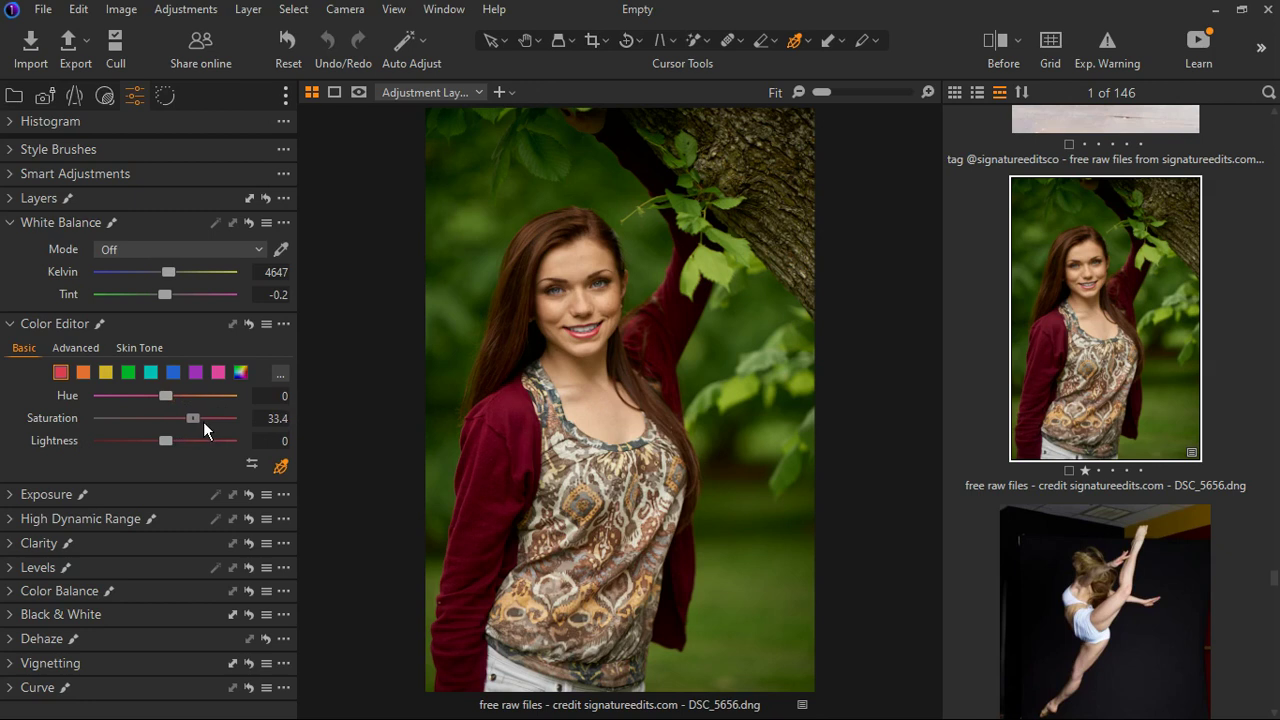
pyautogui.moveTo(203, 421); pyautogui.dragTo(201, 421)
# Boost the saturation of the yellows picked from the patterned top, and set the saturation of the oranges picked from the chest to 11.5.
pyautogui.click(523, 603)
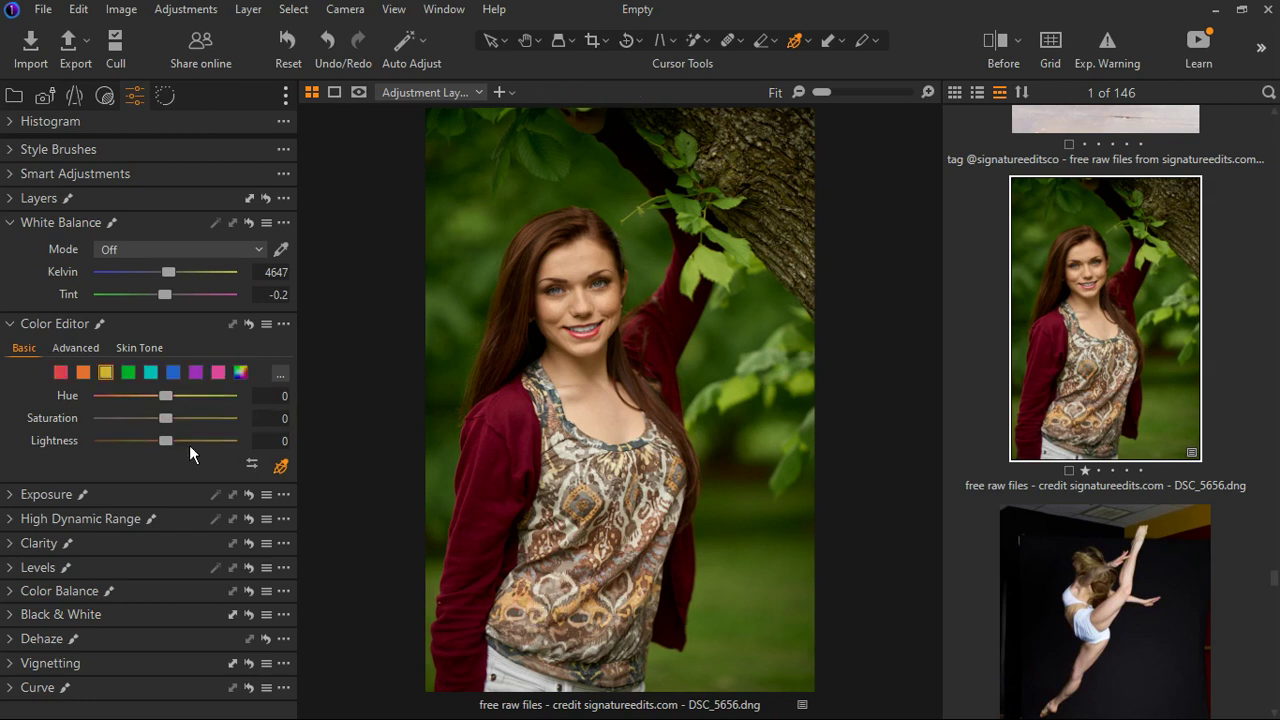
pyautogui.moveTo(179, 427); pyautogui.dragTo(198, 423)
pyautogui.click(607, 424)
pyautogui.moveTo(179, 431); pyautogui.dragTo(188, 427)
pyautogui.moveTo(188, 427); pyautogui.dragTo(188, 427)
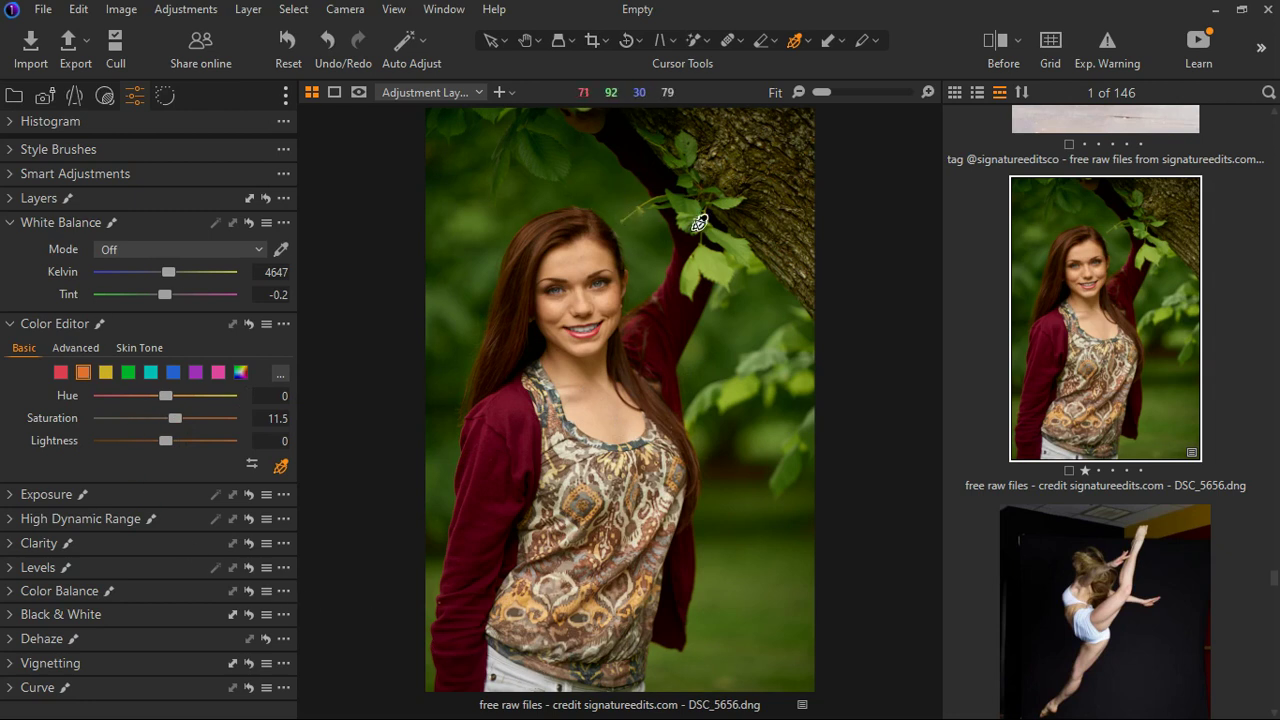
# Pick the green of the background foliage and set its hue to 7.8 and saturation to 8.1.
pyautogui.click(598, 183)
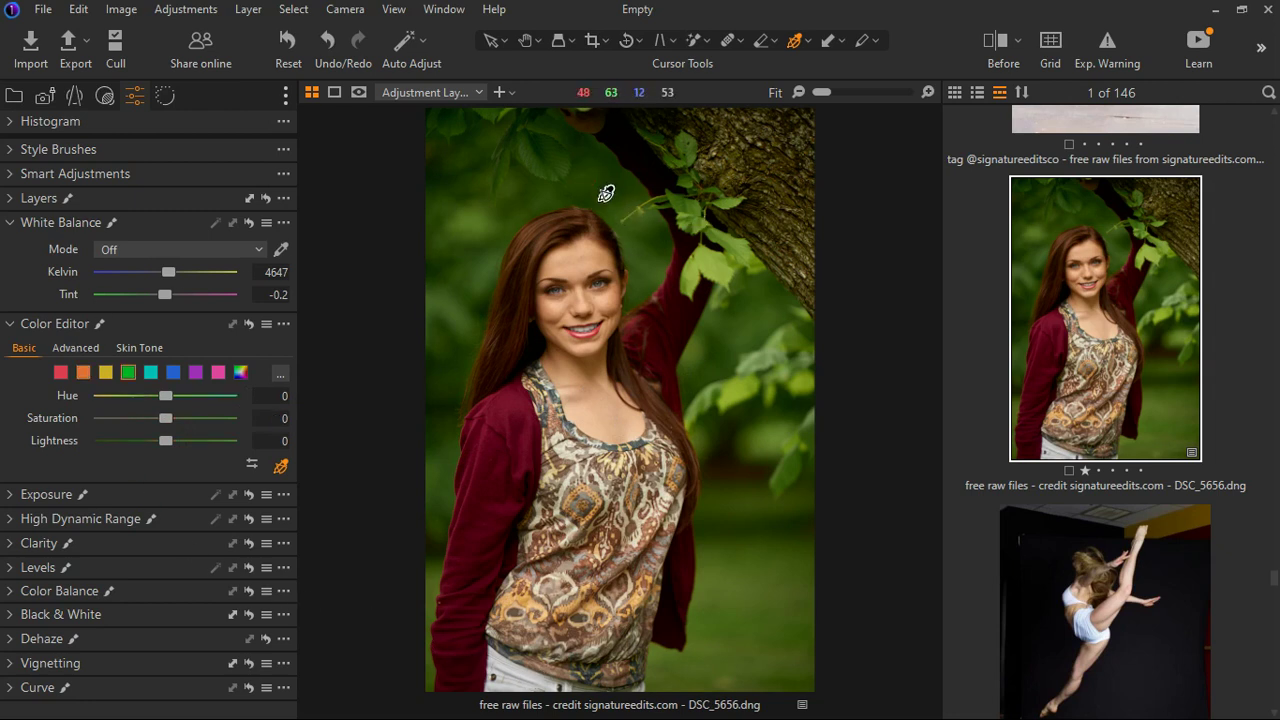
pyautogui.moveTo(172, 408)
pyautogui.mouseDown()
pyautogui.moveTo(158, 411)
pyautogui.moveTo(195, 411)
pyautogui.mouseUp()
pyautogui.moveTo(195, 411); pyautogui.dragTo(184, 427)
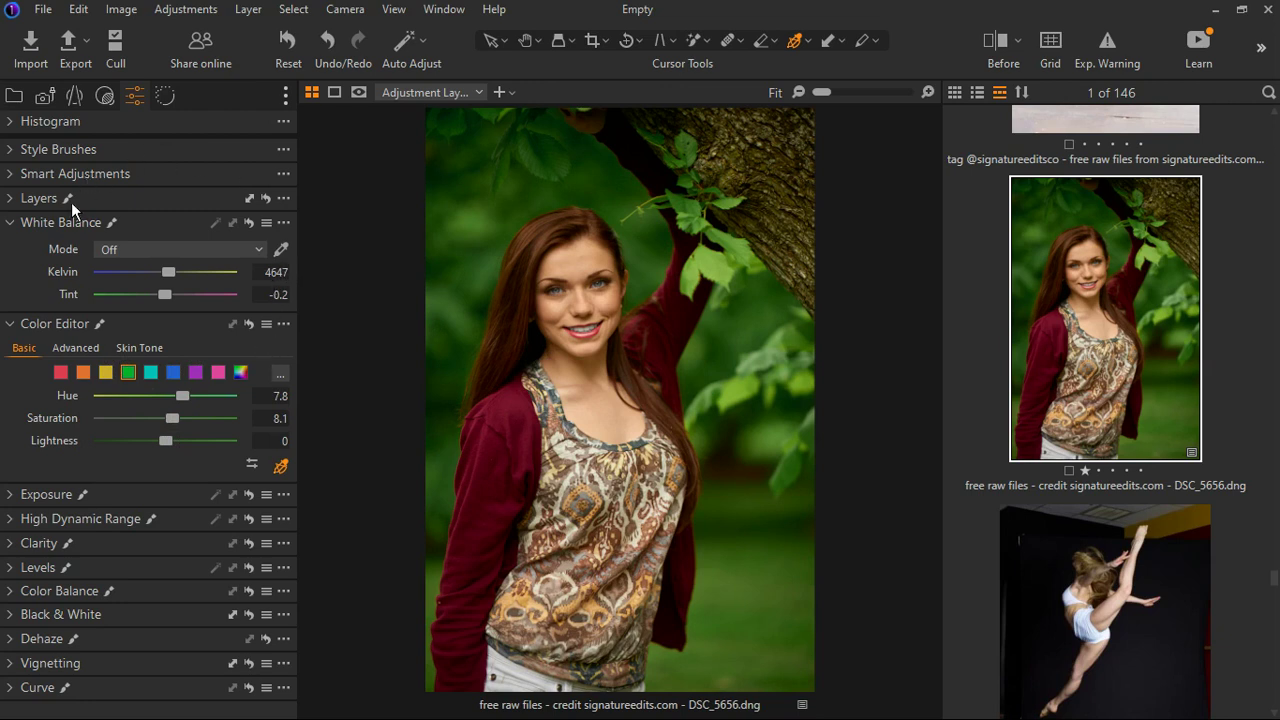
pyautogui.click(30, 205)
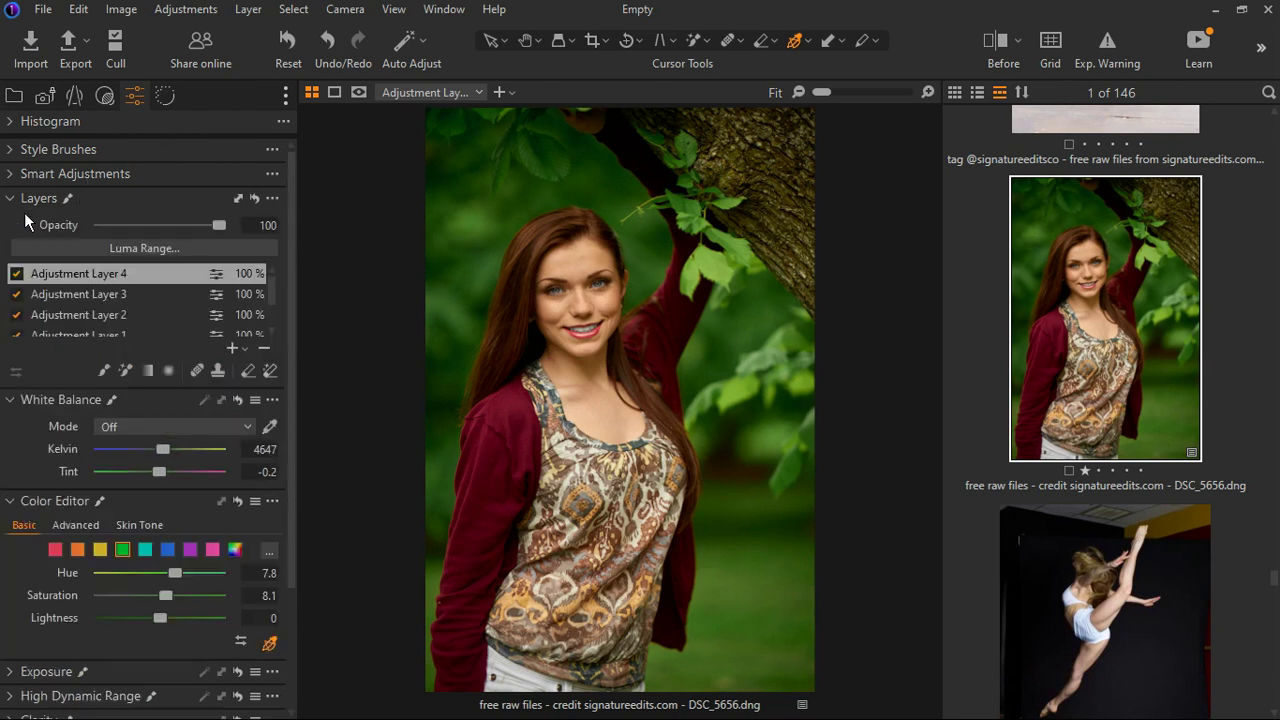
pyautogui.click(255, 357)
pyautogui.click(282, 377)
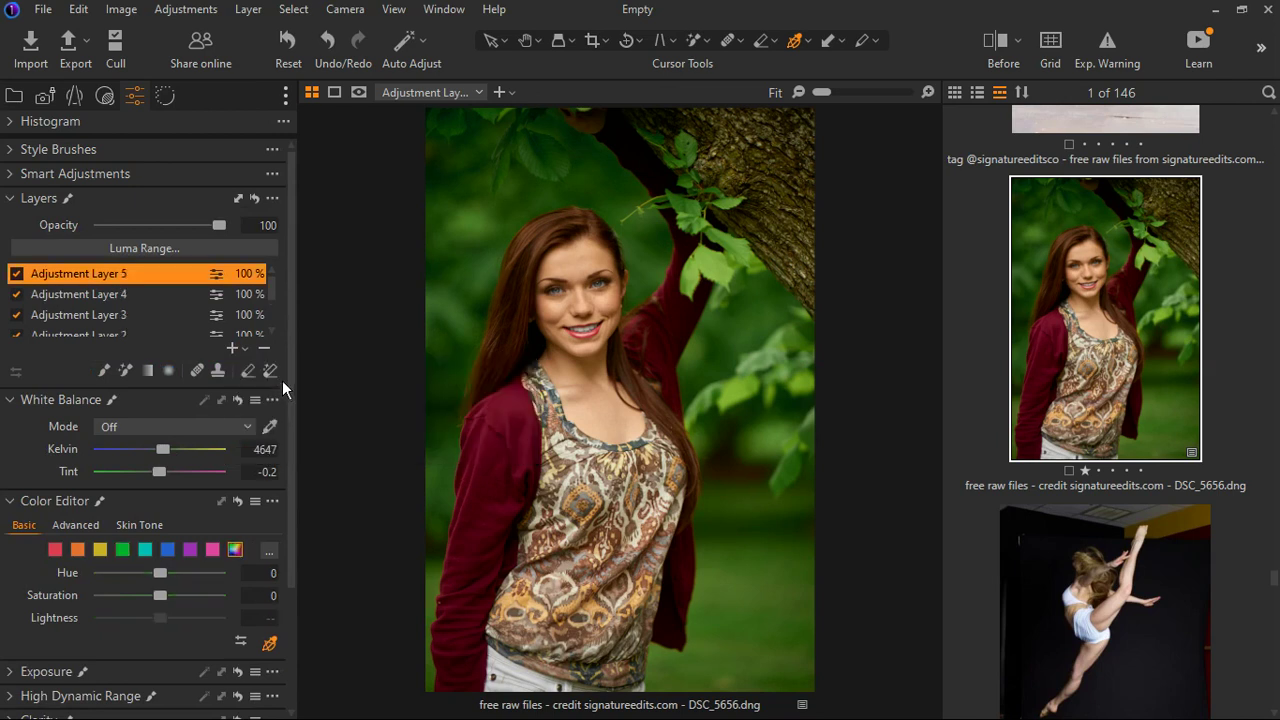
pyautogui.click(264, 347)
# Add a new filled adjustment layer and brush over the top of the woman's head with the Magic Brush.
pyautogui.click(256, 360)
pyautogui.click(317, 392)
pyautogui.click(134, 377)
pyautogui.moveTo(576, 236)
pyautogui.mouseDown()
pyautogui.moveTo(525, 281)
pyautogui.moveTo(511, 340)
pyautogui.moveTo(551, 239)
pyautogui.moveTo(573, 233)
pyautogui.moveTo(555, 241)
pyautogui.mouseUp()
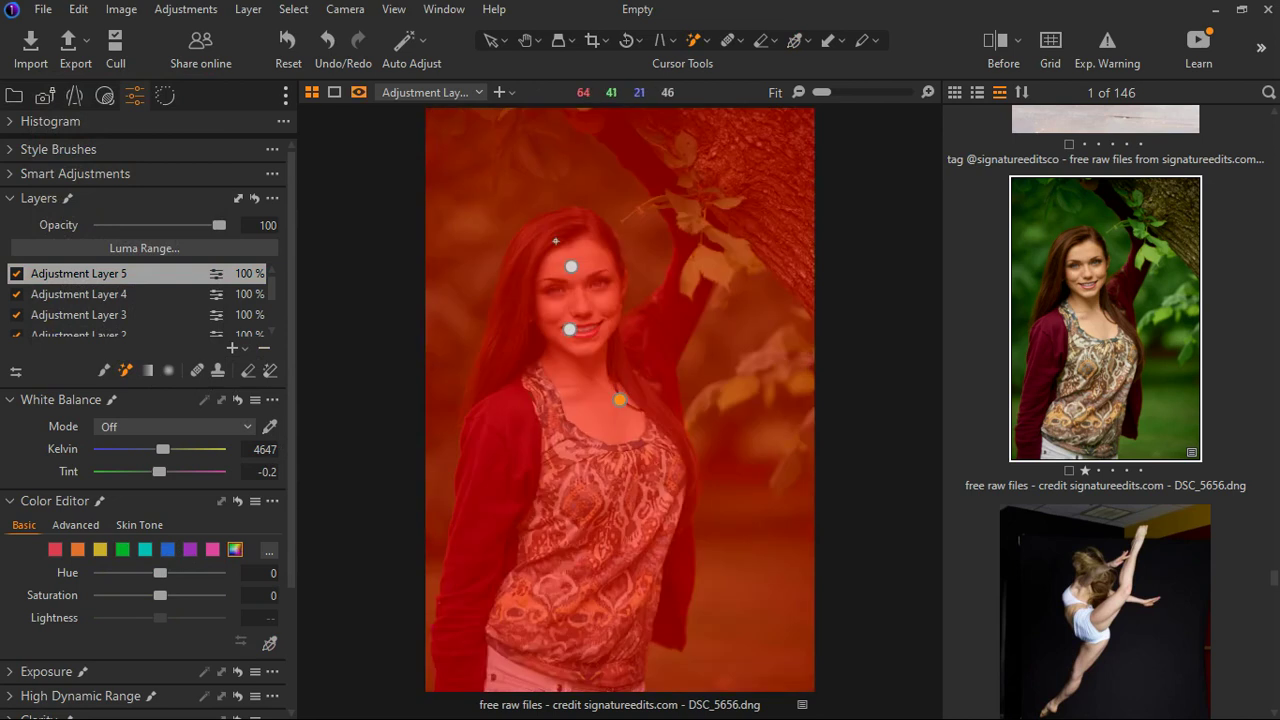